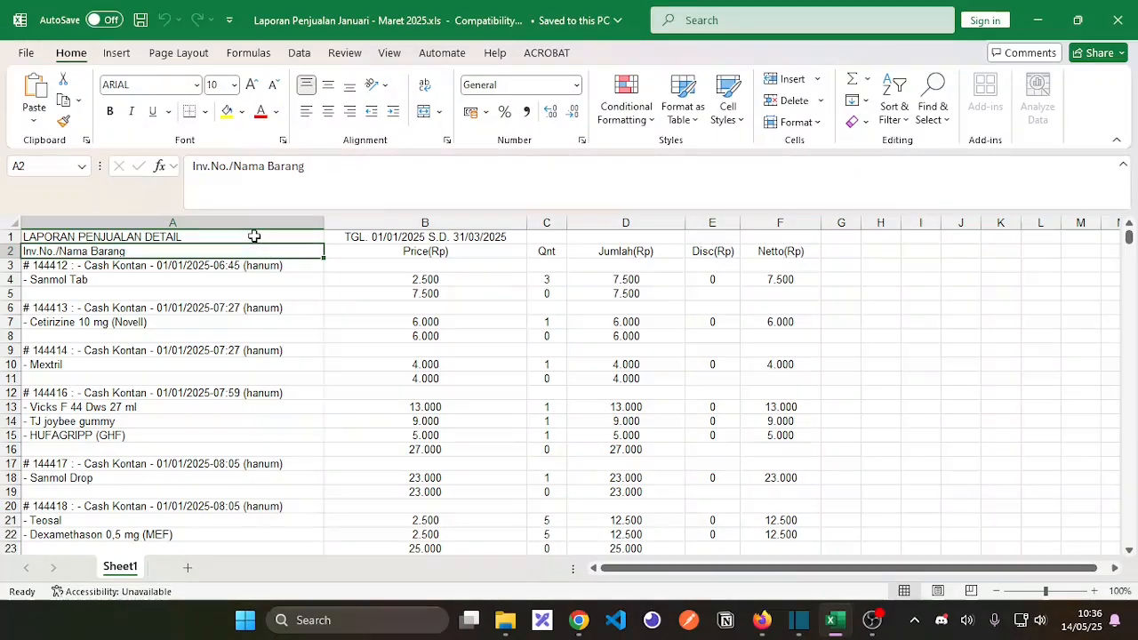
Step: Examine the sales report's title and column header rows and its first invoice and item entries
{"action": "left_click", "coordinate": [249, 266]}
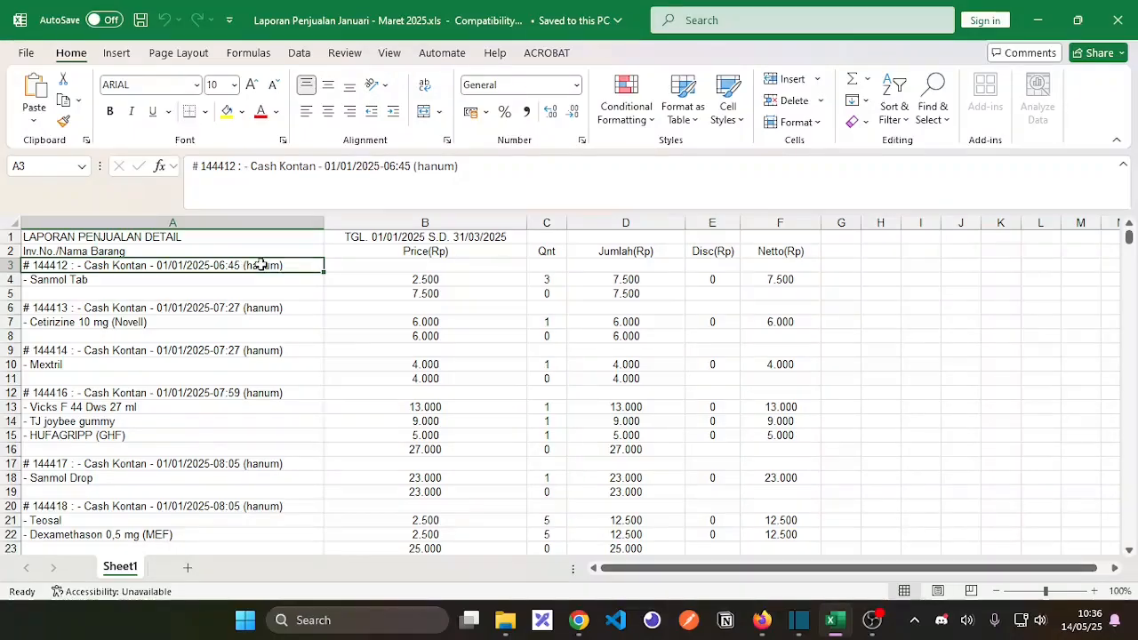
{"action": "left_click", "coordinate": [175, 281]}
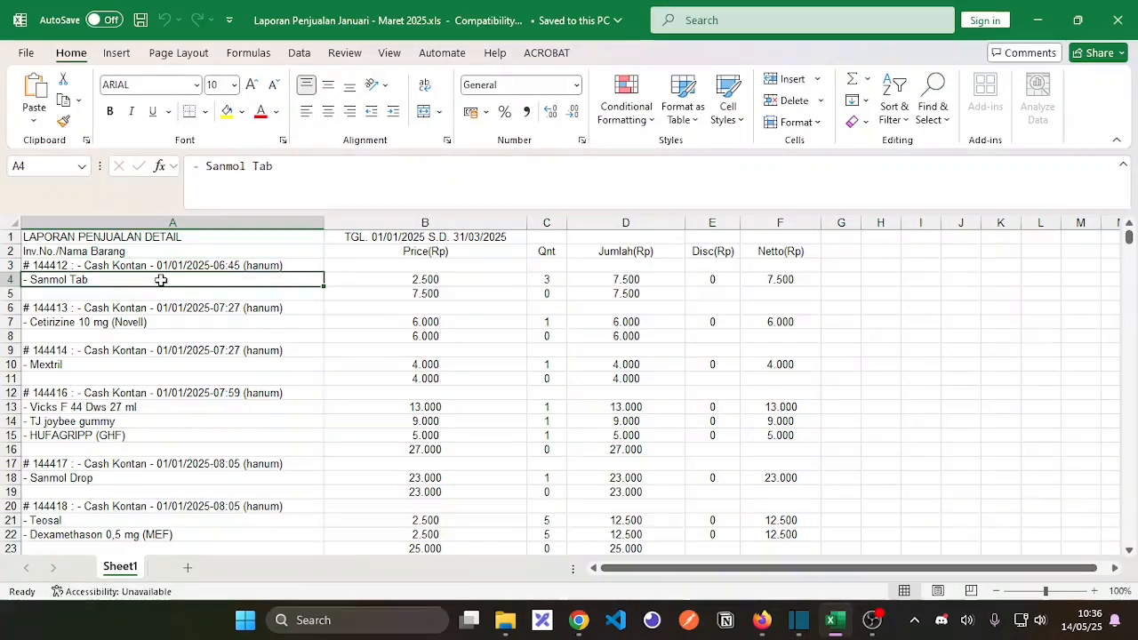
{"action": "left_click", "coordinate": [113, 294]}
{"action": "left_click", "coordinate": [106, 281]}
{"action": "left_click_drag", "start_coordinate": [170, 236], "coordinate": [238, 250]}
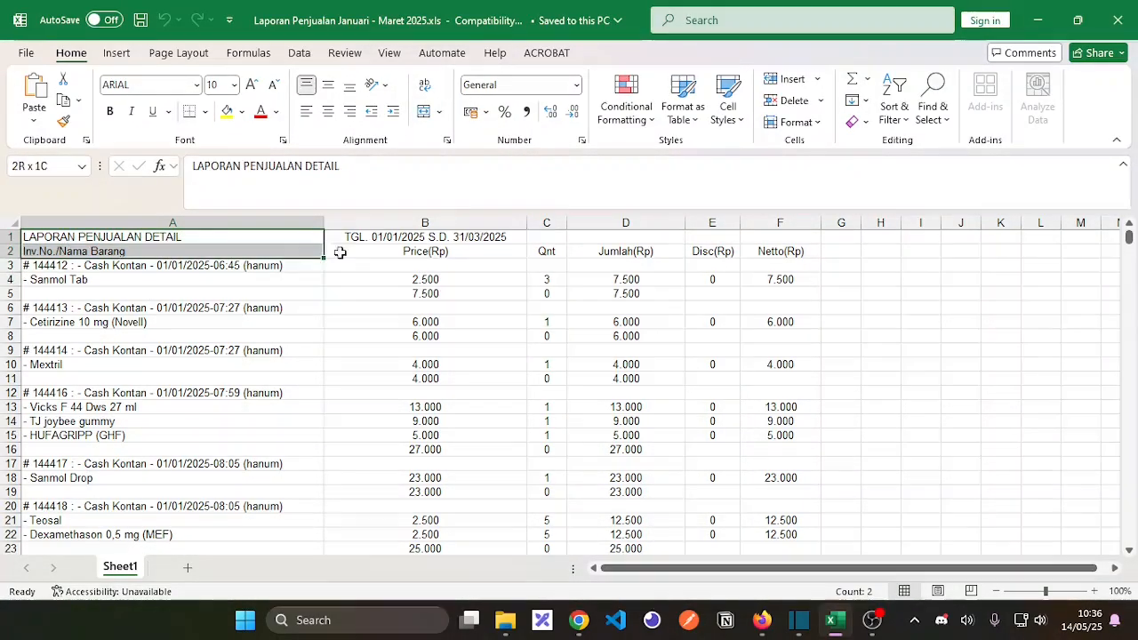
{"action": "left_click_drag", "start_coordinate": [340, 252], "coordinate": [770, 246]}
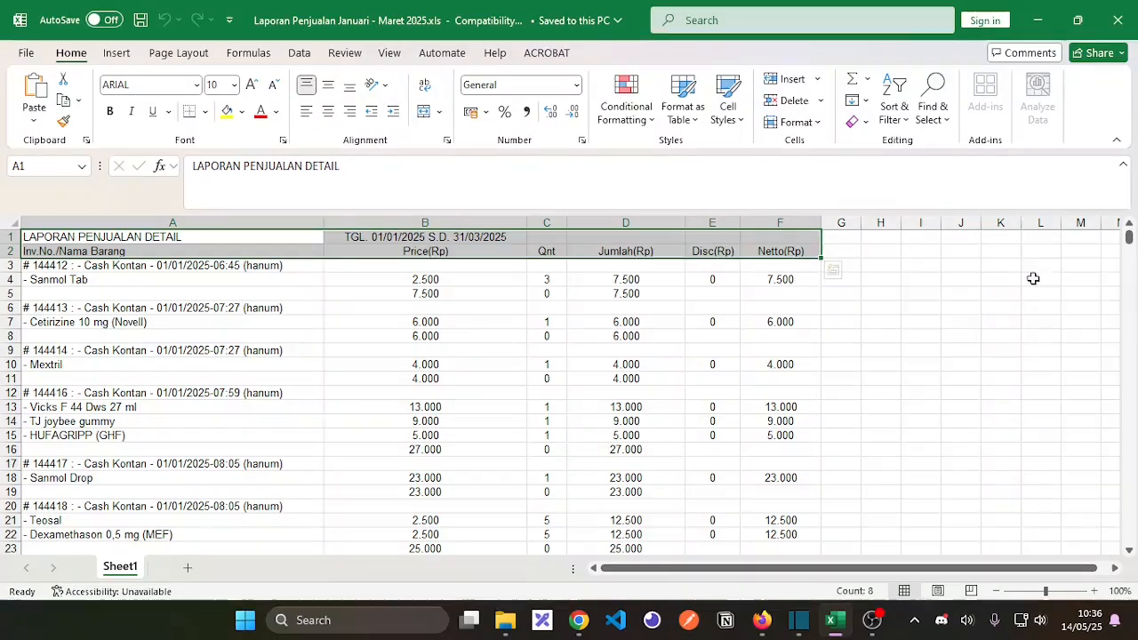
Step: Examine the last item rows and the grand total row at the end of the sales report
{"action": "left_click_drag", "start_coordinate": [1129, 238], "coordinate": [1131, 538]}
{"action": "left_click", "coordinate": [638, 521]}
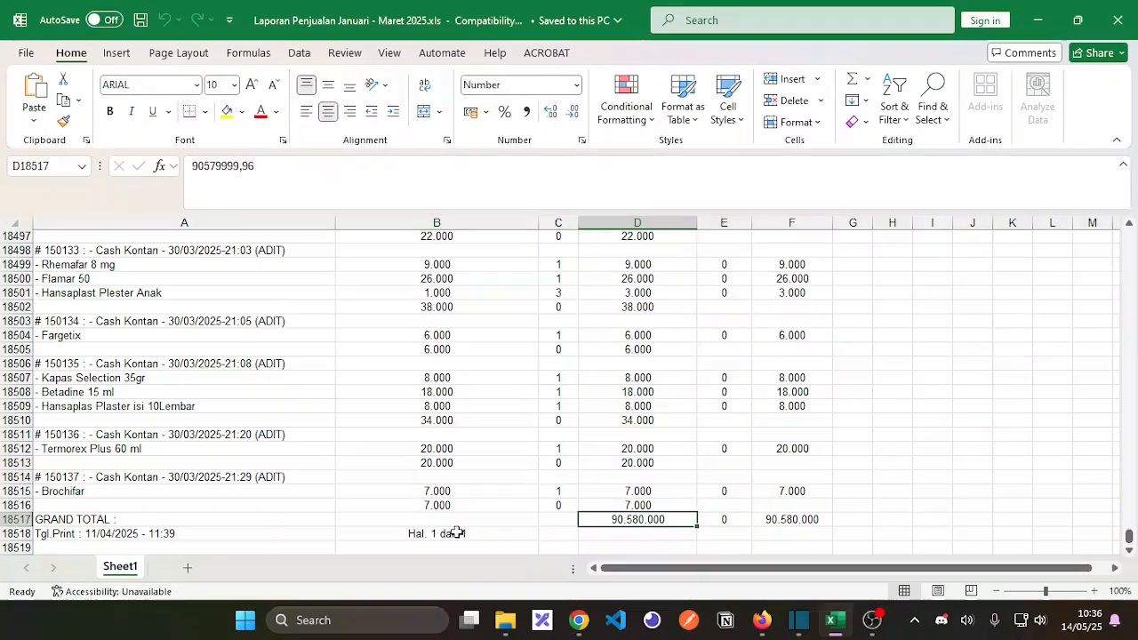
{"action": "left_click", "coordinate": [162, 519]}
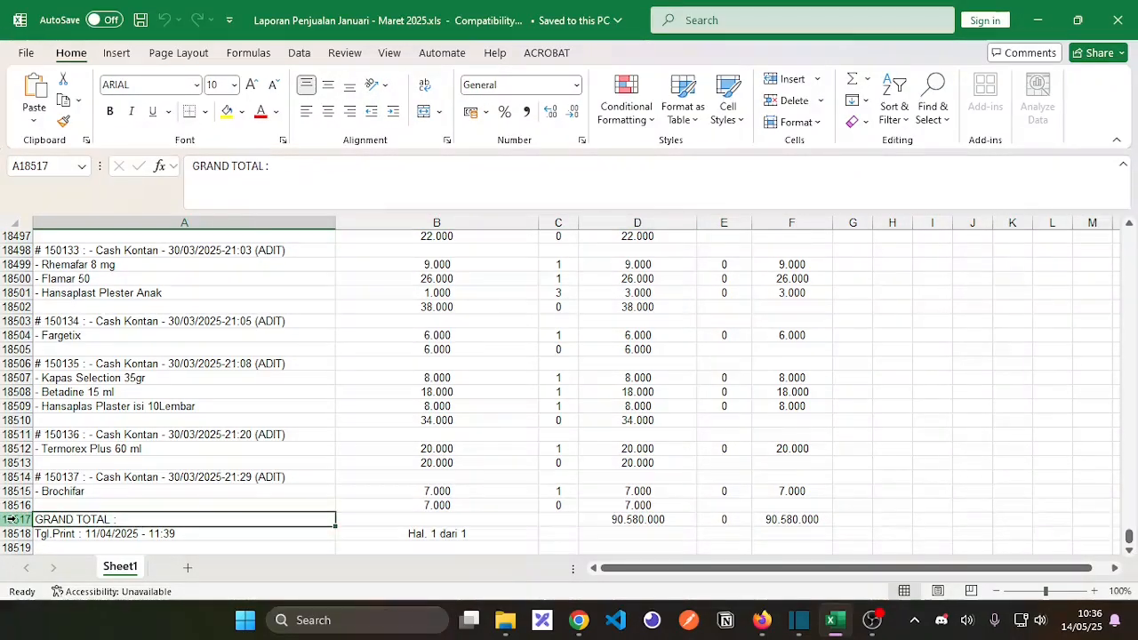
{"action": "left_click", "coordinate": [11, 519]}
{"action": "left_click", "coordinate": [234, 504]}
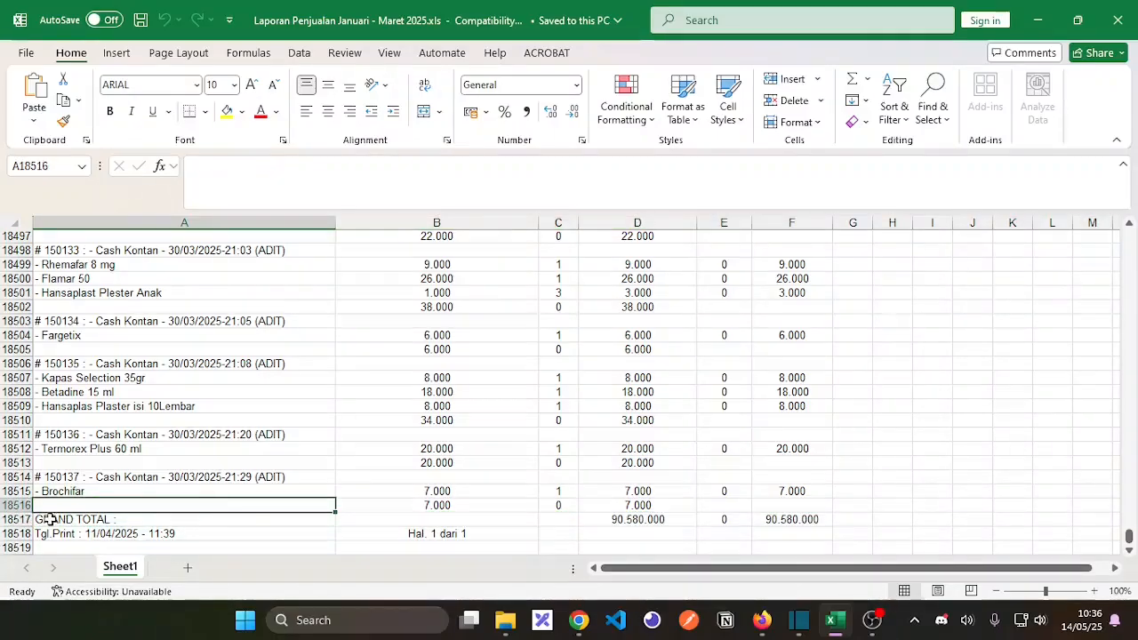
{"action": "left_click", "coordinate": [13, 520]}
{"action": "left_click", "coordinate": [217, 490]}
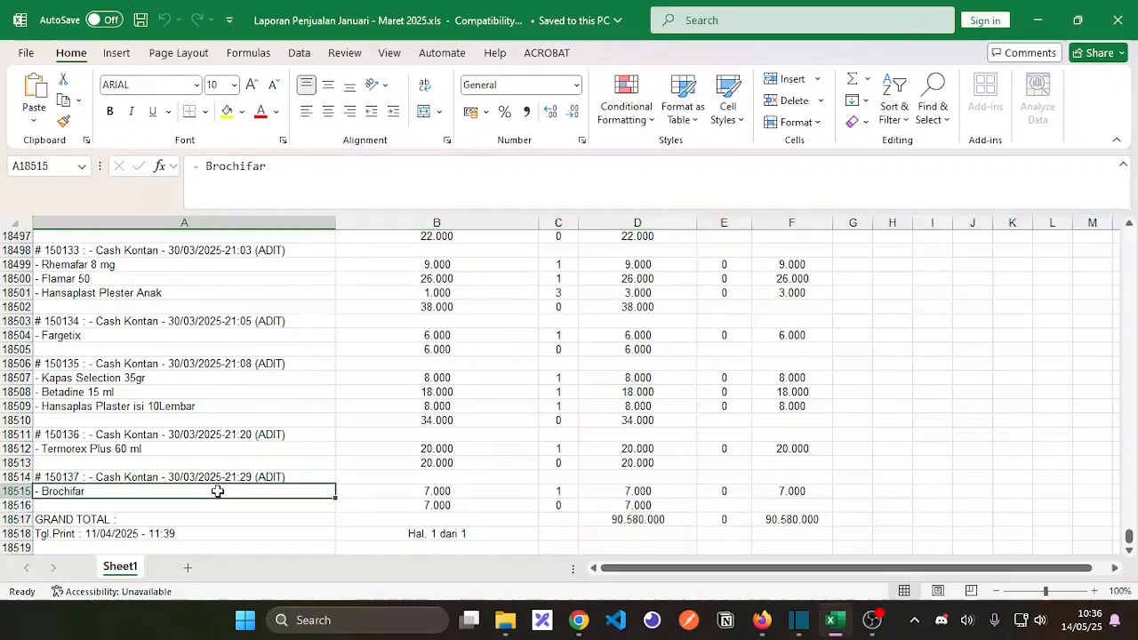
{"action": "left_click", "coordinate": [194, 506]}
{"action": "left_click", "coordinate": [180, 520]}
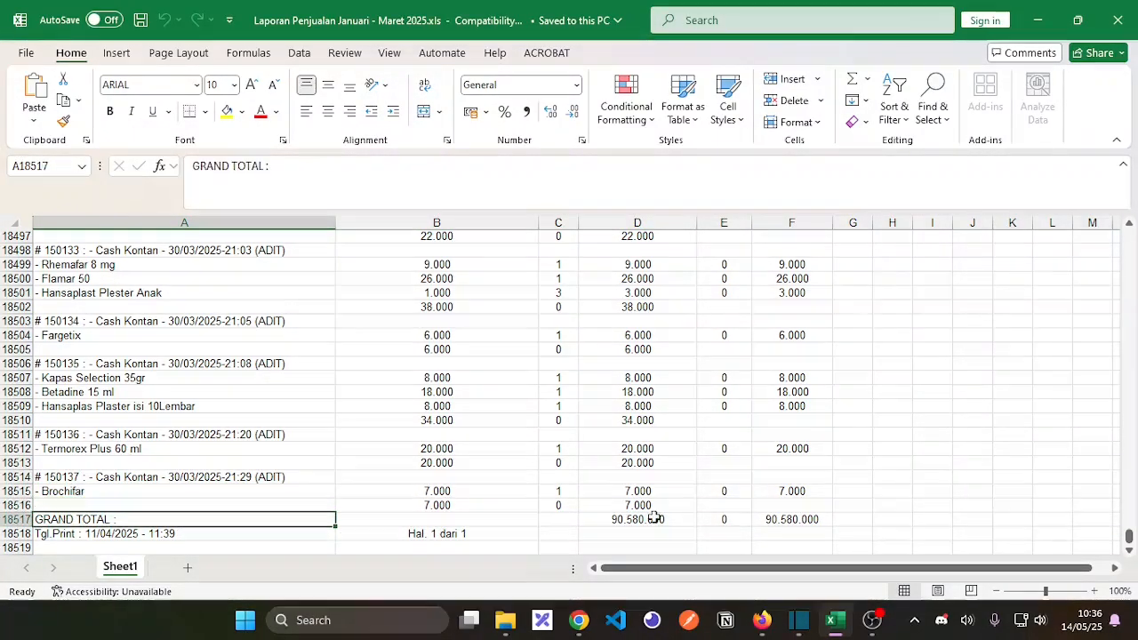
{"action": "left_click_drag", "start_coordinate": [1128, 536], "coordinate": [1128, 235]}
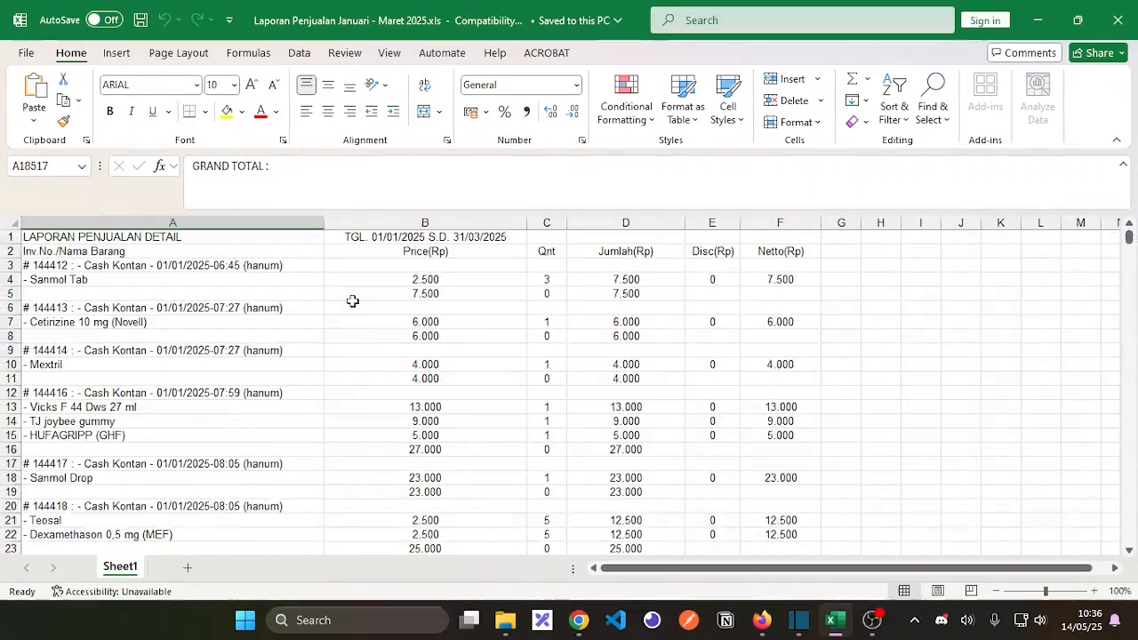
Step: Duplicate column A by copying it and inserting the copied column beside the original, shifting the other columns over
{"action": "left_click", "coordinate": [128, 268]}
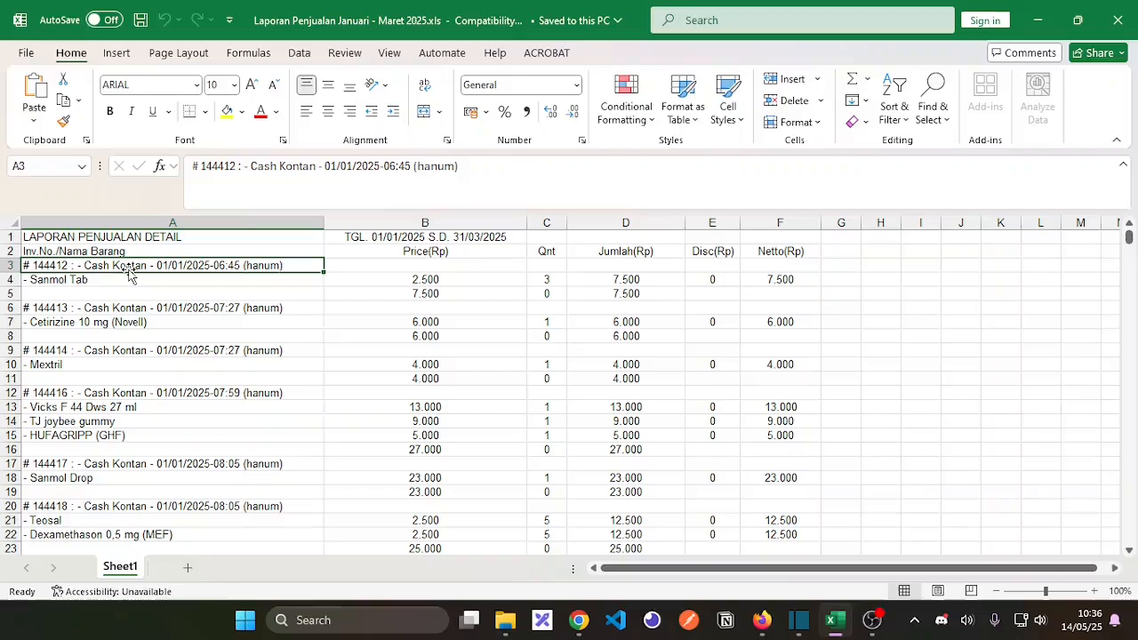
{"action": "left_click", "coordinate": [158, 223]}
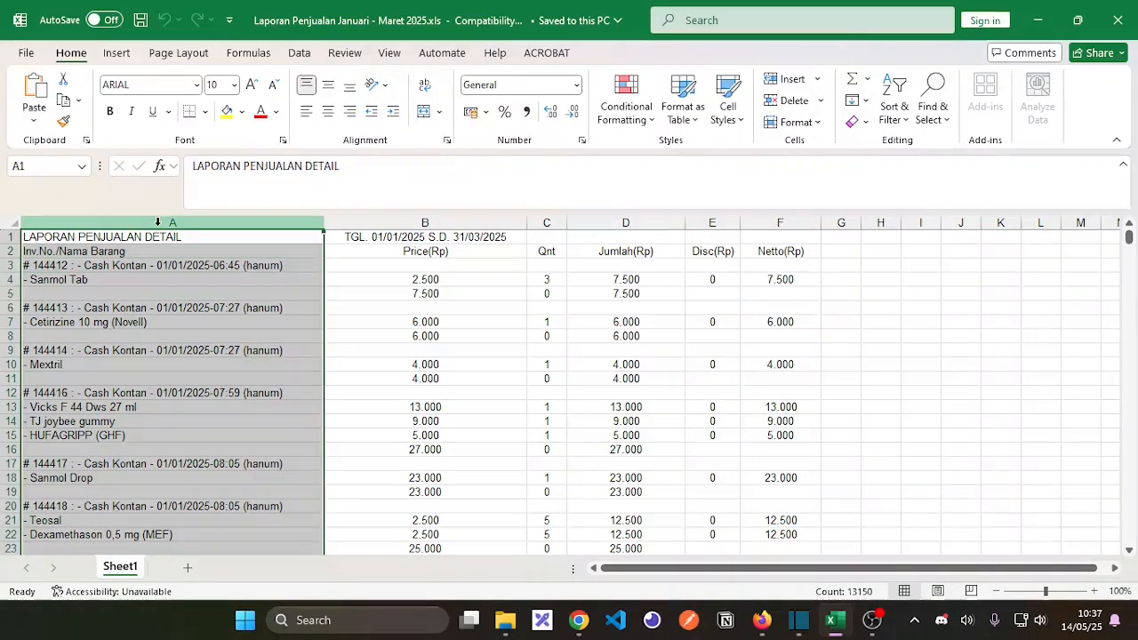
{"action": "left_click", "coordinate": [169, 294]}
{"action": "left_click", "coordinate": [158, 223]}
{"action": "right_click", "coordinate": [158, 222]}
{"action": "key", "text": "Escape"}
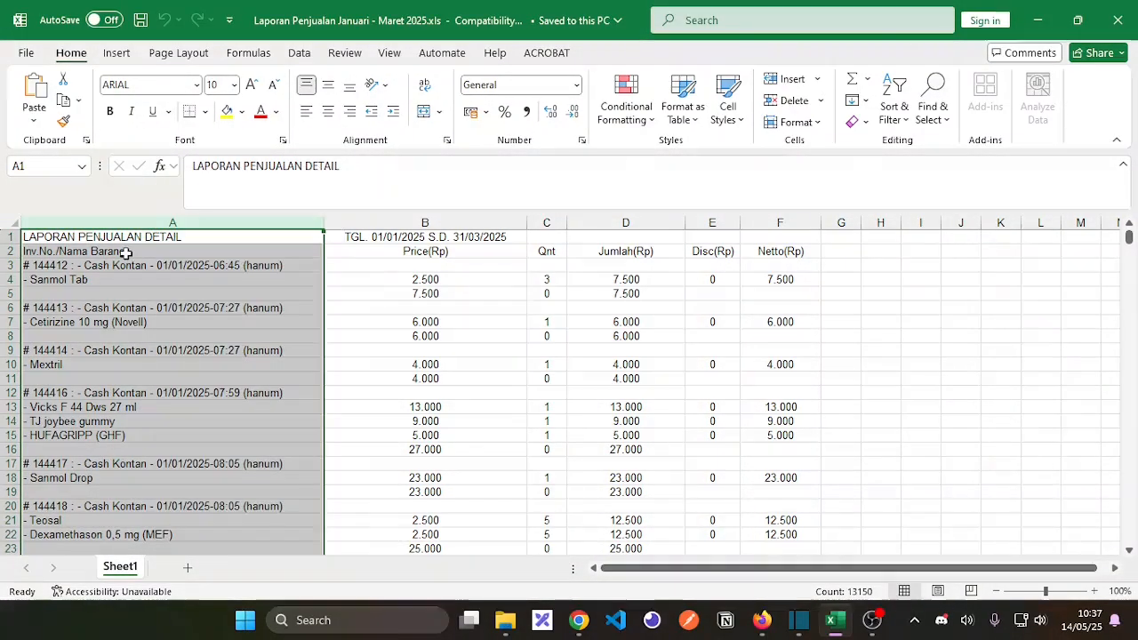
{"action": "key", "text": "ctrl+c"}
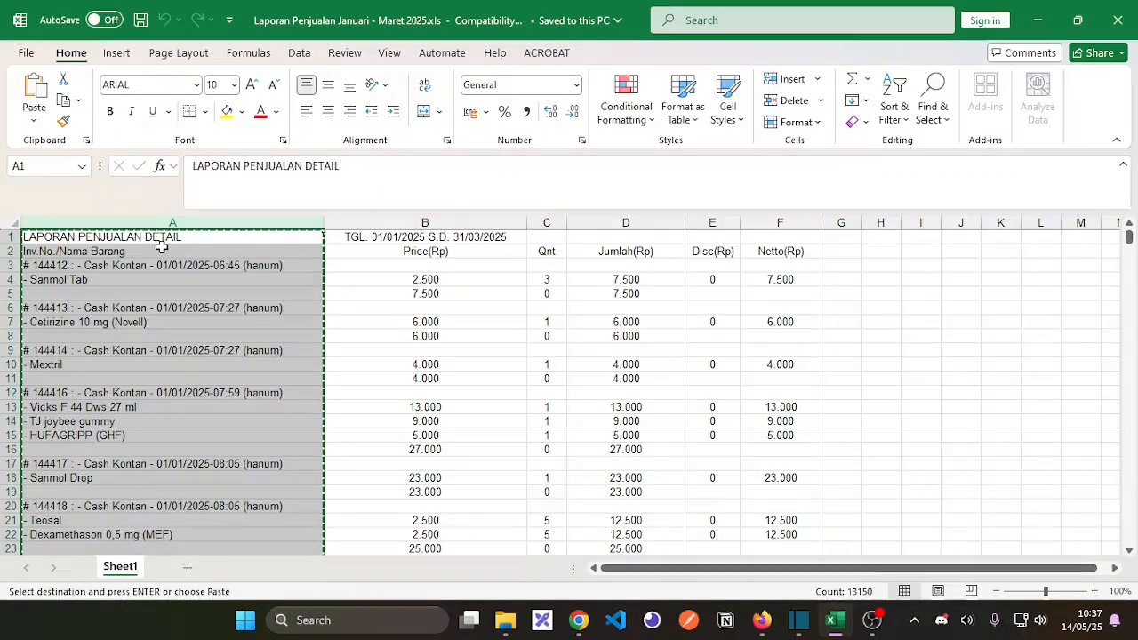
{"action": "right_click", "coordinate": [163, 251]}
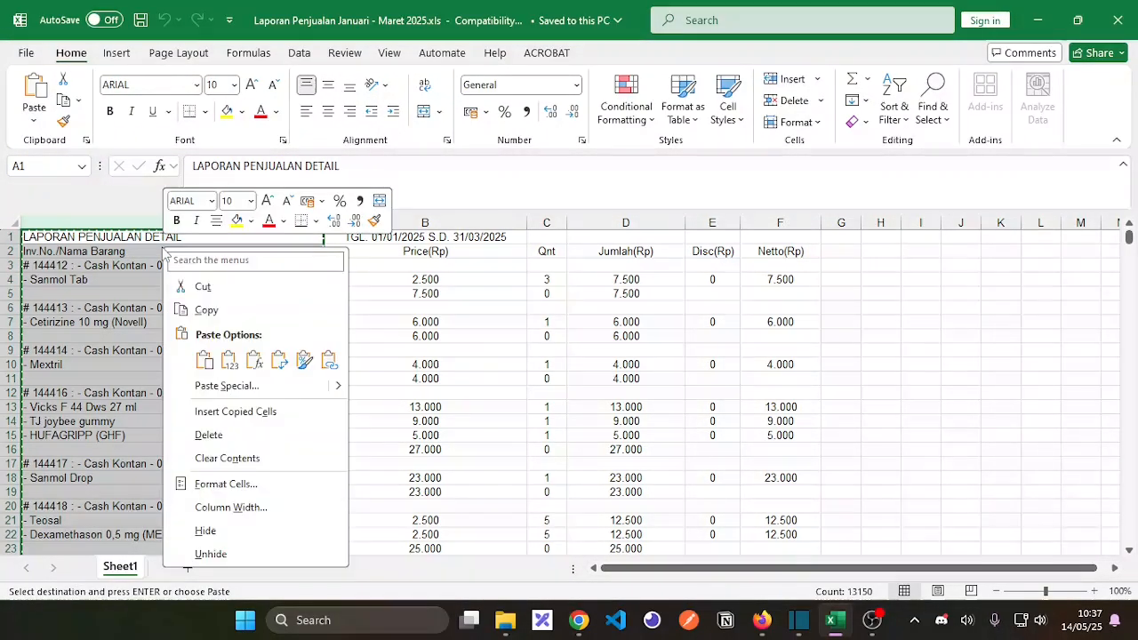
{"action": "left_click", "coordinate": [242, 412]}
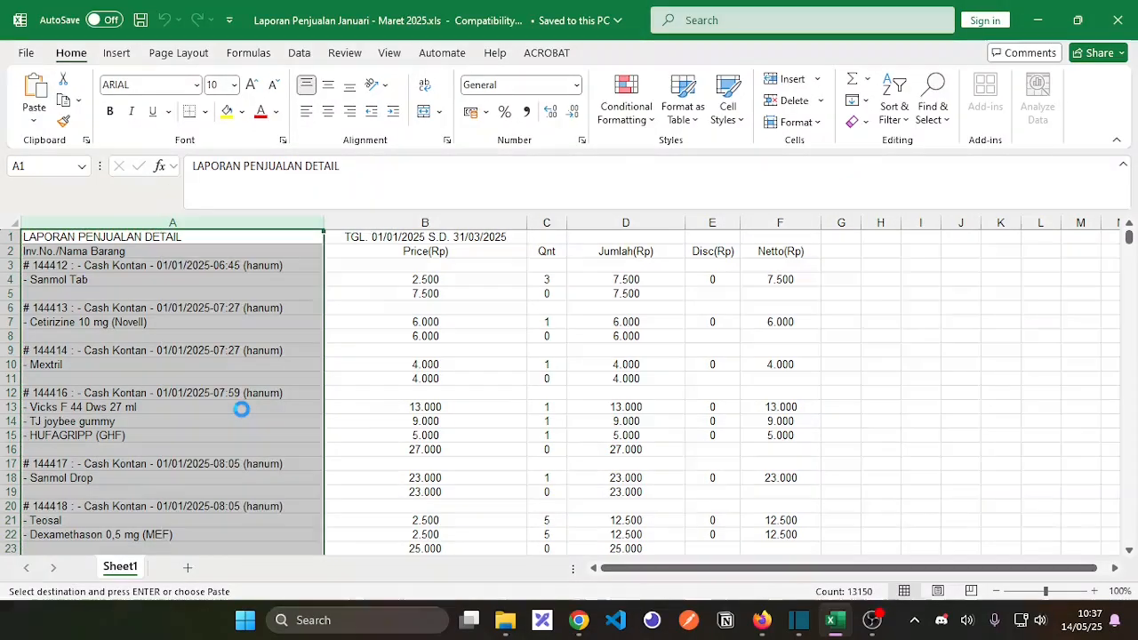
{"action": "left_click", "coordinate": [398, 334]}
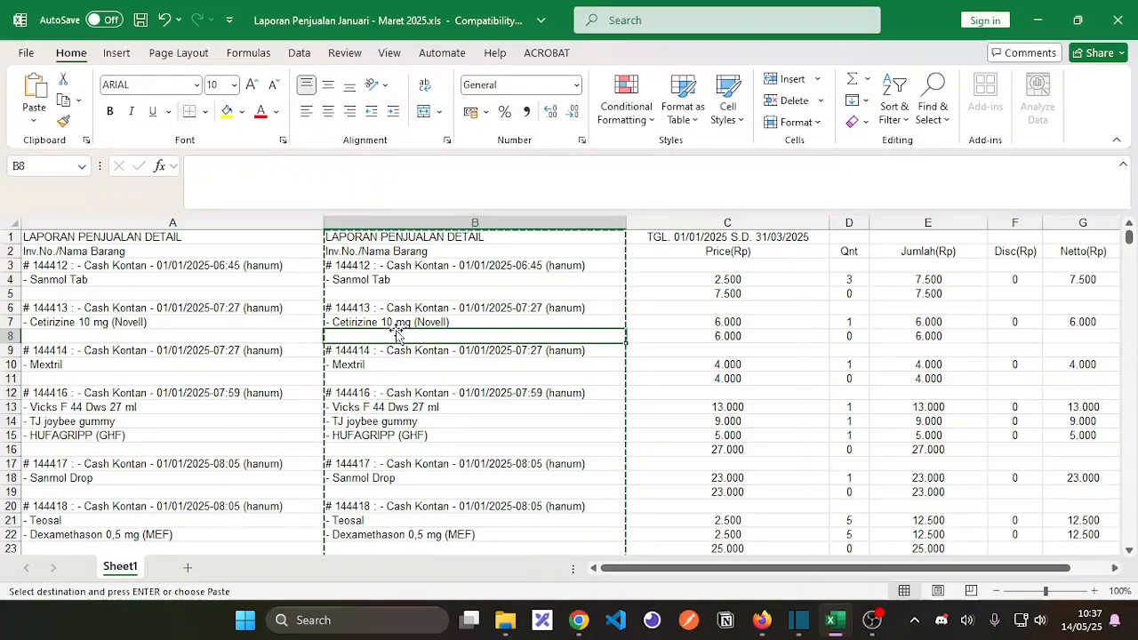
{"action": "key", "text": "Escape"}
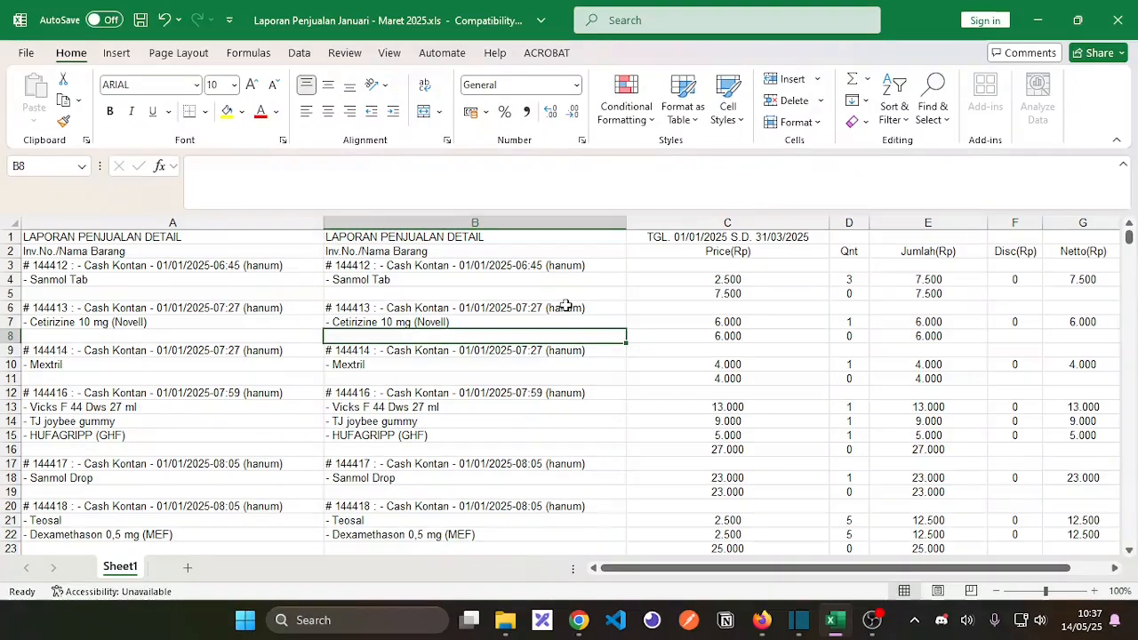
Step: Compare the invoice and item entries in column A with their duplicates in column B
{"action": "left_click_drag", "start_coordinate": [541, 239], "coordinate": [1072, 534]}
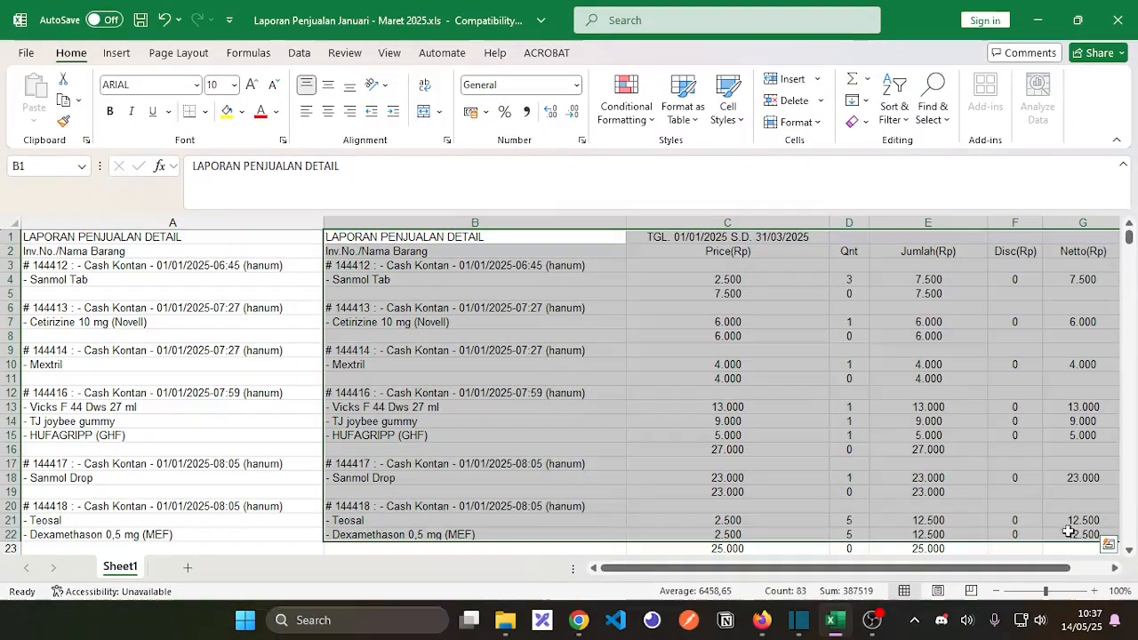
{"action": "left_click", "coordinate": [205, 293]}
{"action": "left_click", "coordinate": [215, 222]}
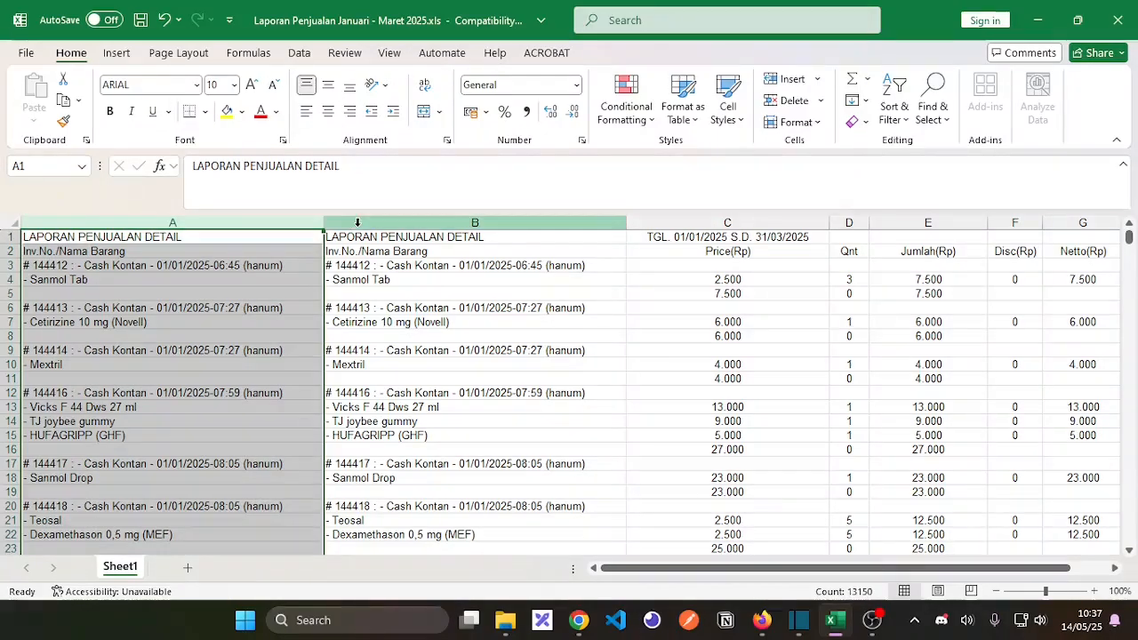
{"action": "left_click", "coordinate": [420, 308]}
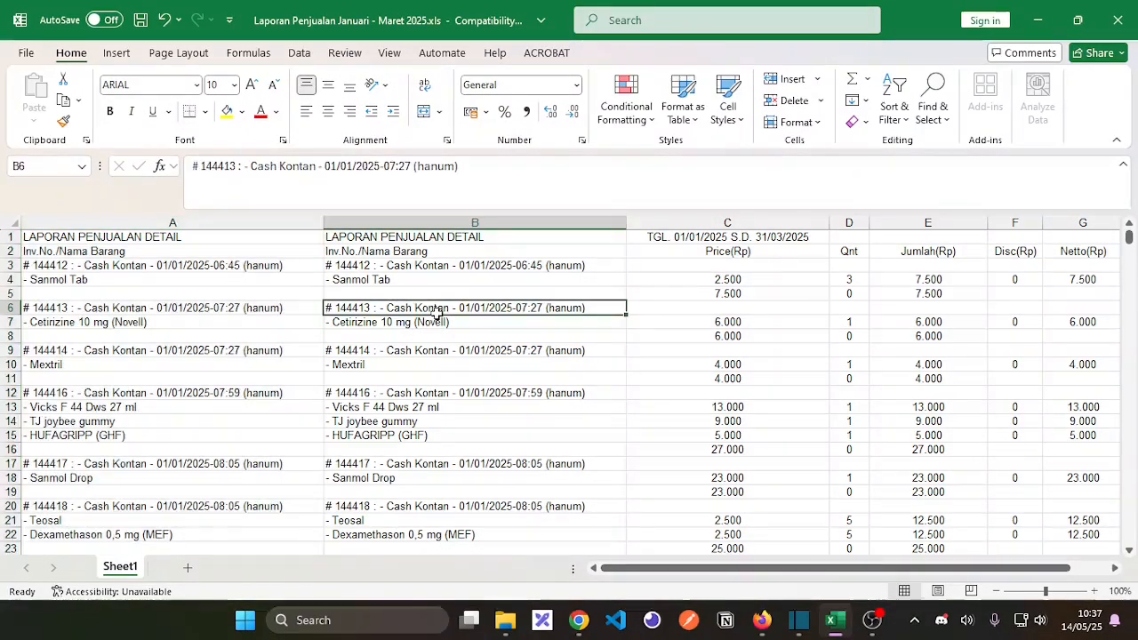
{"action": "left_click", "coordinate": [128, 279]}
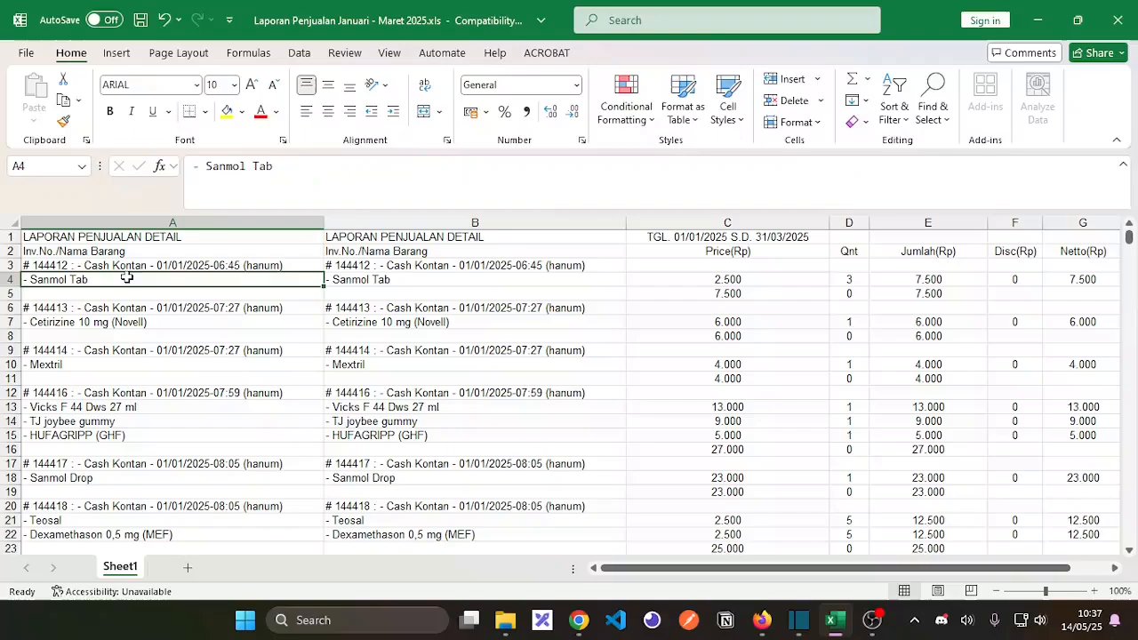
{"action": "left_click", "coordinate": [405, 281]}
{"action": "left_click", "coordinate": [423, 266]}
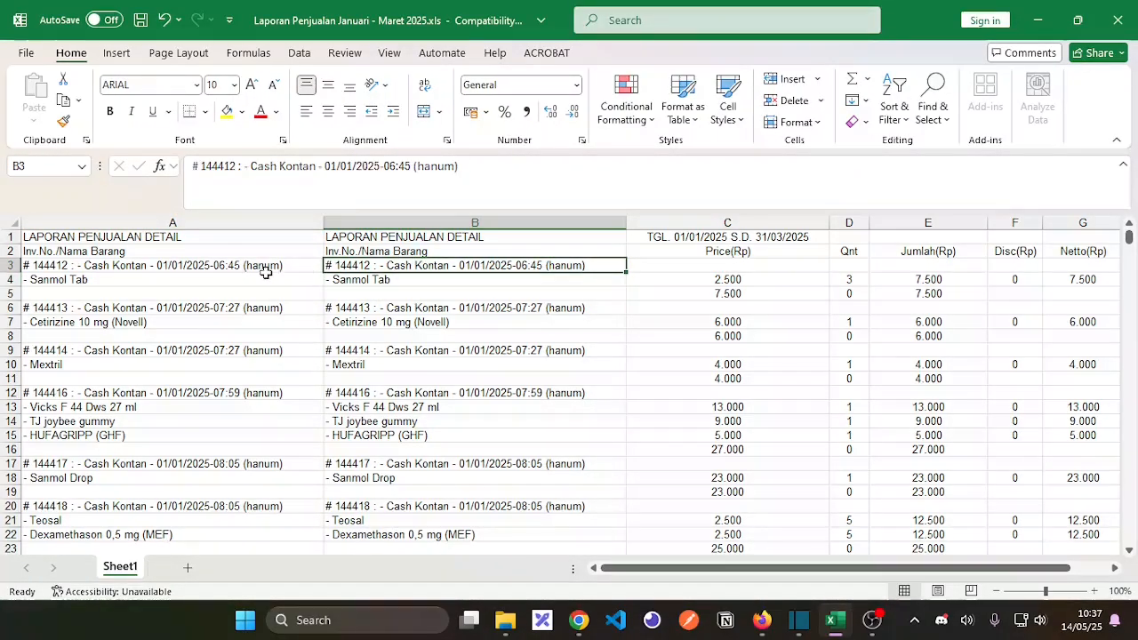
{"action": "left_click", "coordinate": [184, 265]}
{"action": "left_click", "coordinate": [112, 279]}
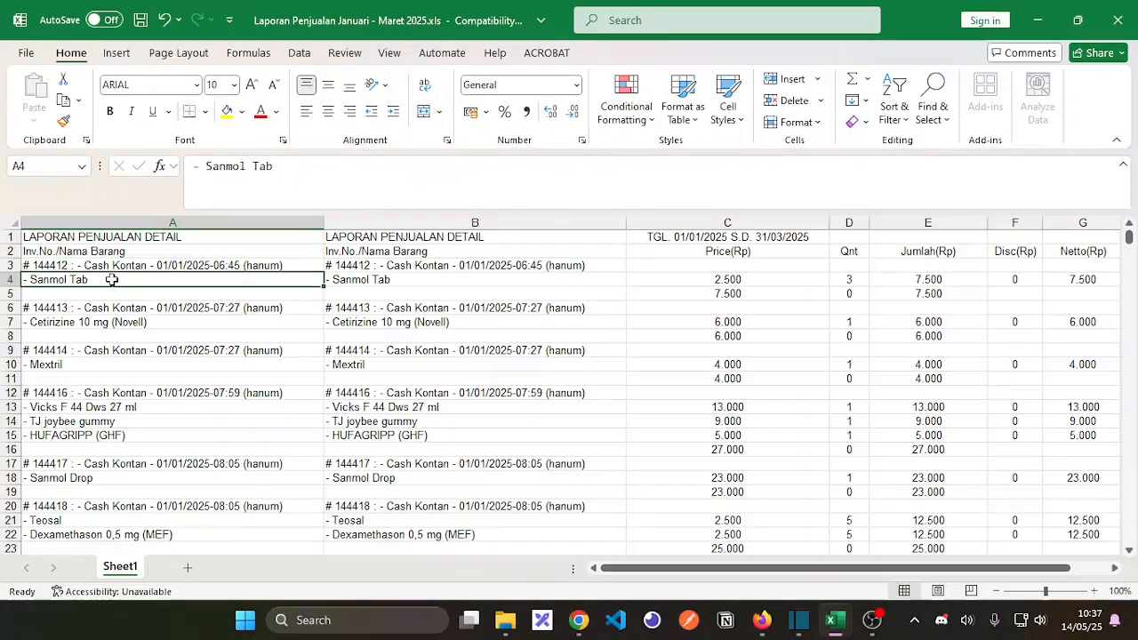
Step: Apply a filter to the whole report range, from cell A1 to the last used cell
{"action": "left_click", "coordinate": [231, 234]}
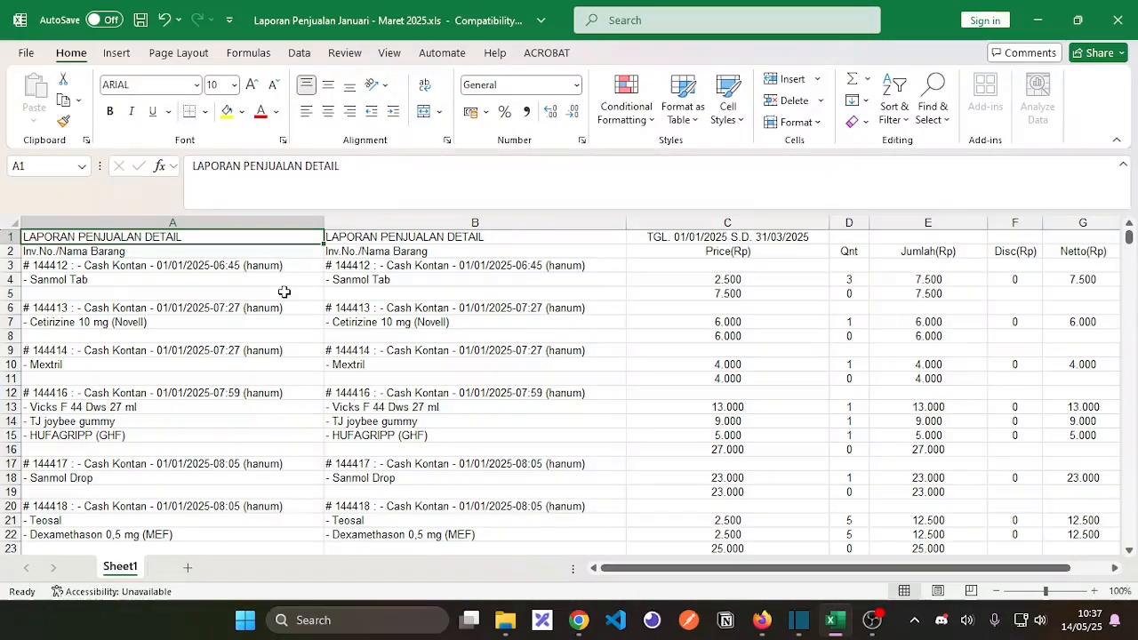
{"action": "key", "text": "ctrl+shift+End"}
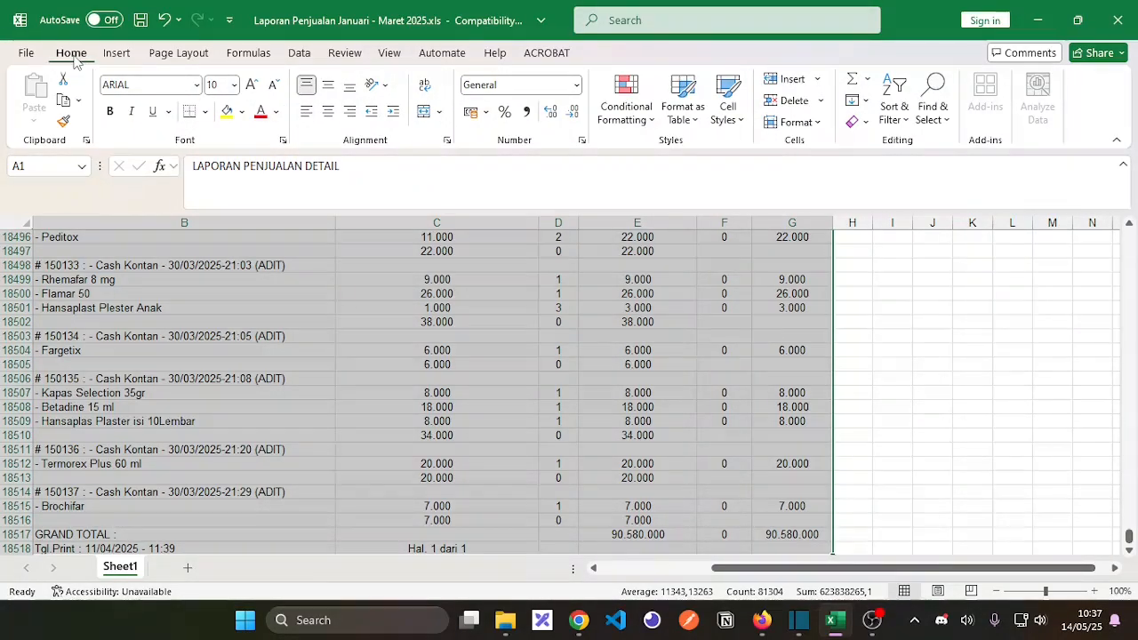
{"action": "left_click", "coordinate": [898, 119]}
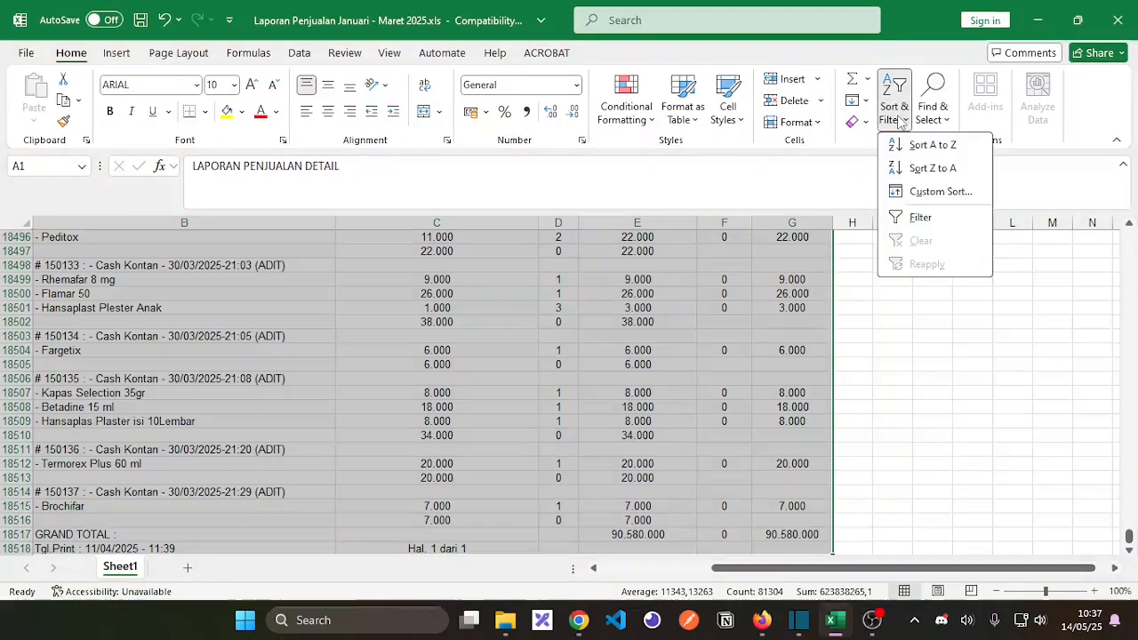
{"action": "left_click", "coordinate": [900, 122]}
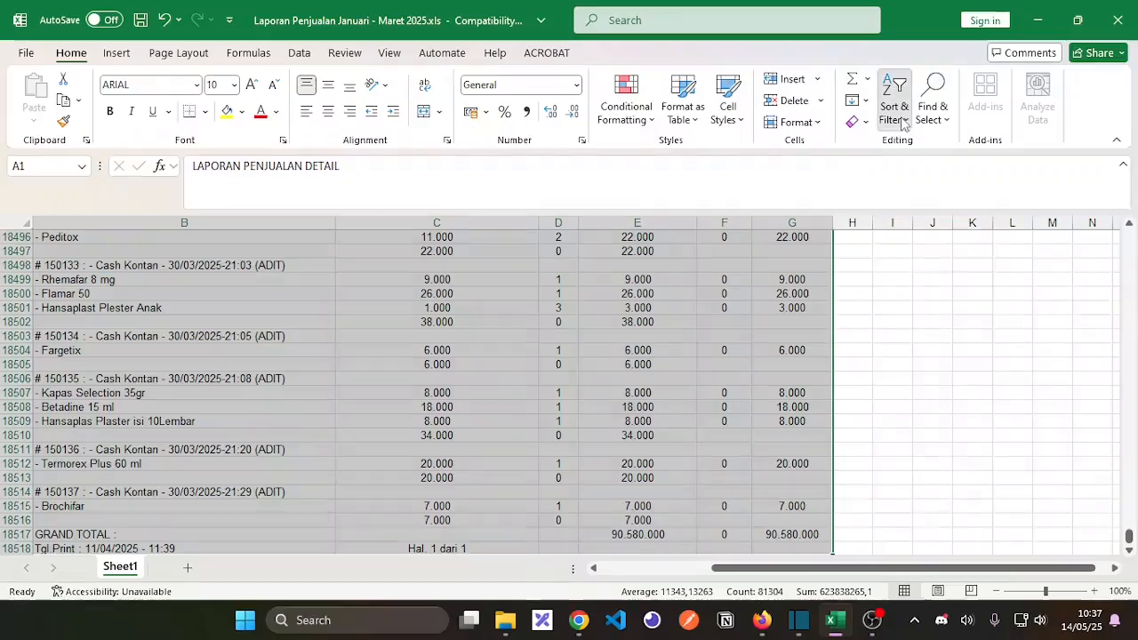
{"action": "left_click", "coordinate": [895, 117]}
{"action": "left_click", "coordinate": [921, 218]}
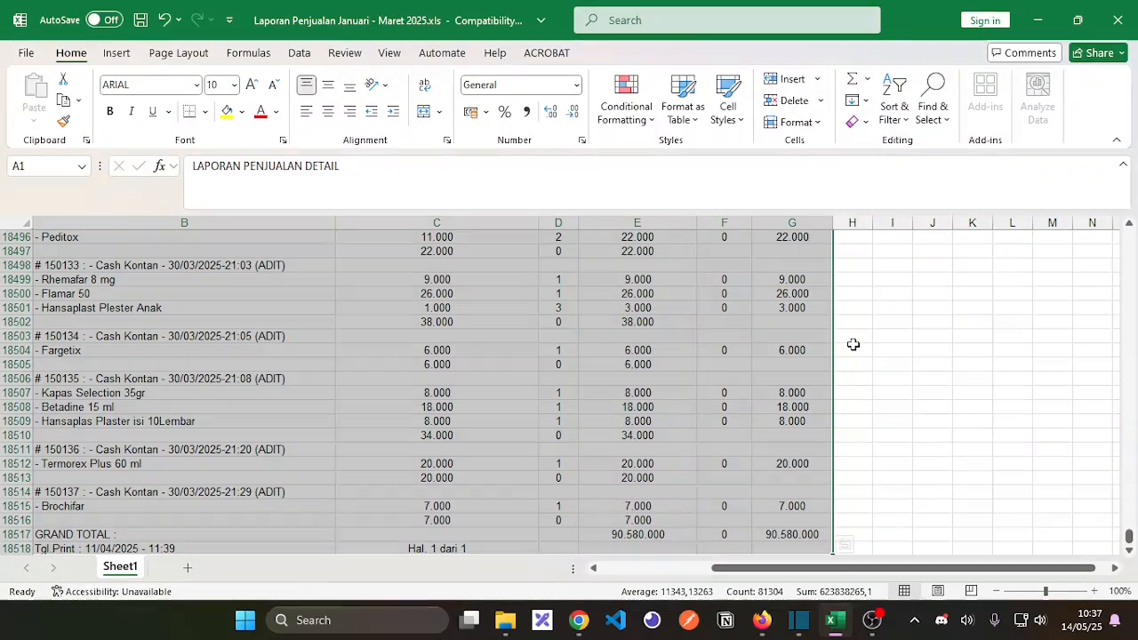
Step: Check the filter controls in row 1 and review the filter options for column A
{"action": "left_click_drag", "start_coordinate": [1129, 537], "coordinate": [1129, 235]}
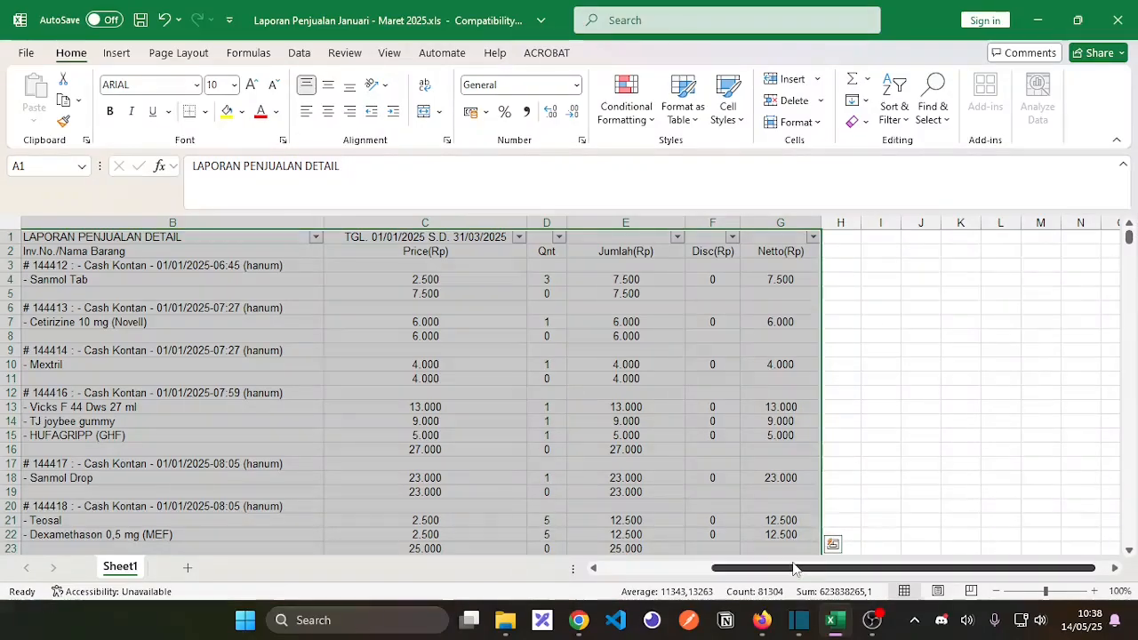
{"action": "left_click_drag", "start_coordinate": [796, 569], "coordinate": [658, 558]}
{"action": "left_click", "coordinate": [298, 278]}
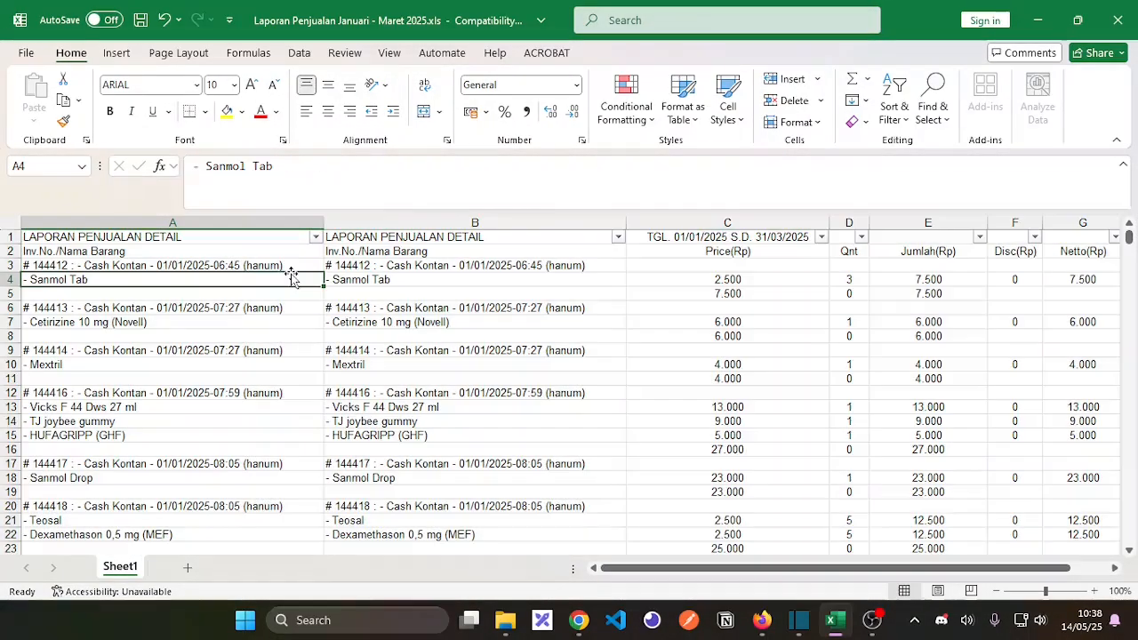
{"action": "left_click", "coordinate": [277, 238]}
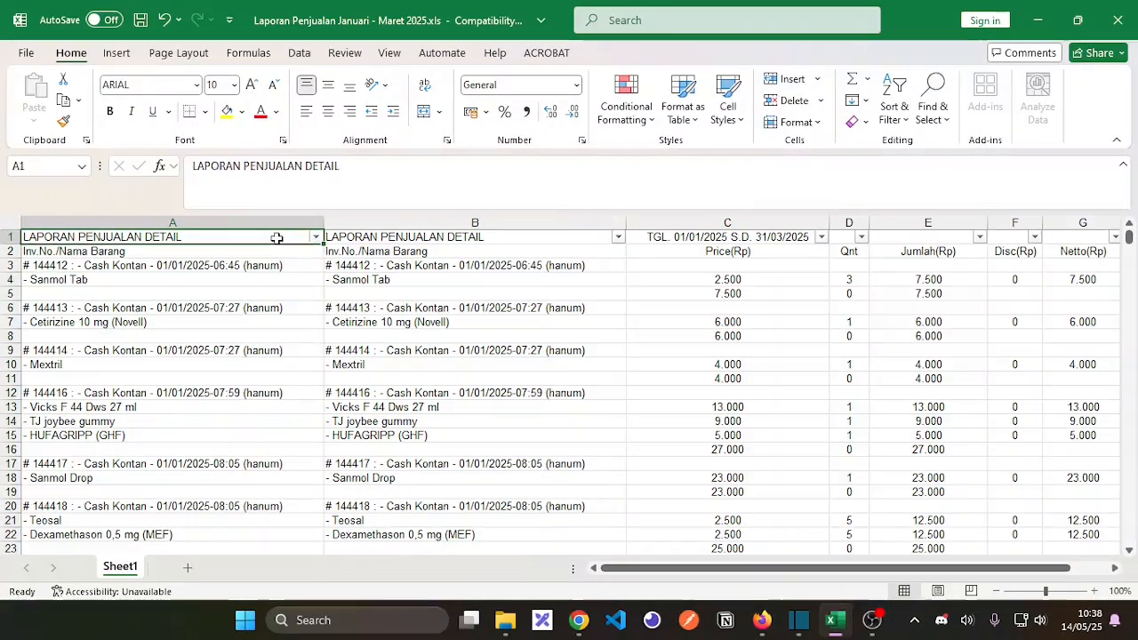
{"action": "left_click", "coordinate": [348, 235]}
{"action": "left_click", "coordinate": [273, 236]}
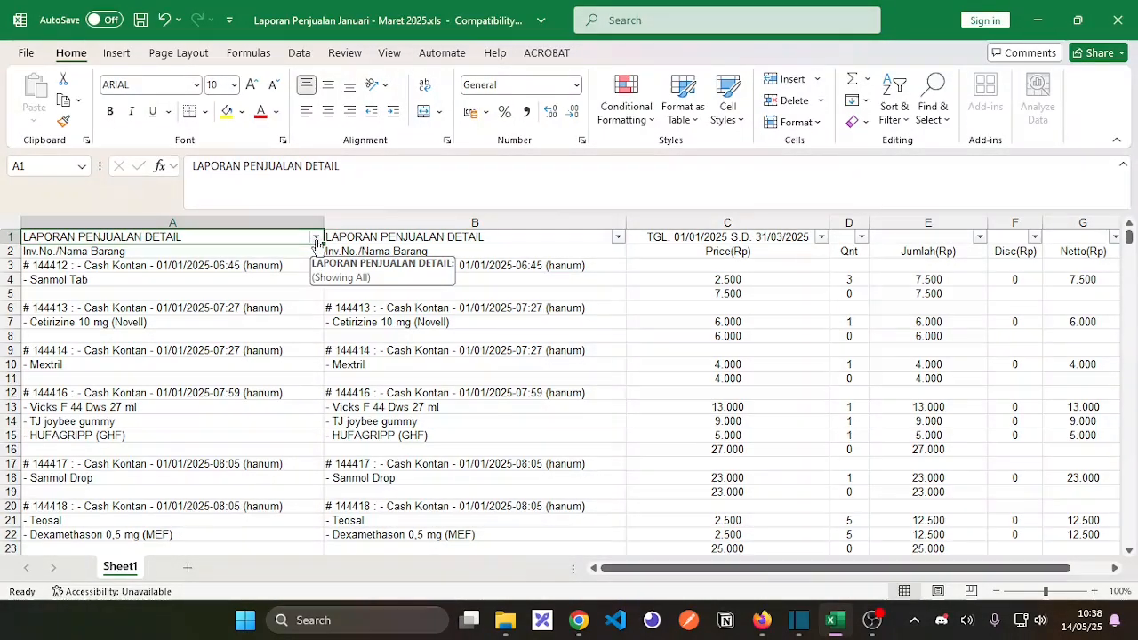
{"action": "left_click", "coordinate": [316, 237]}
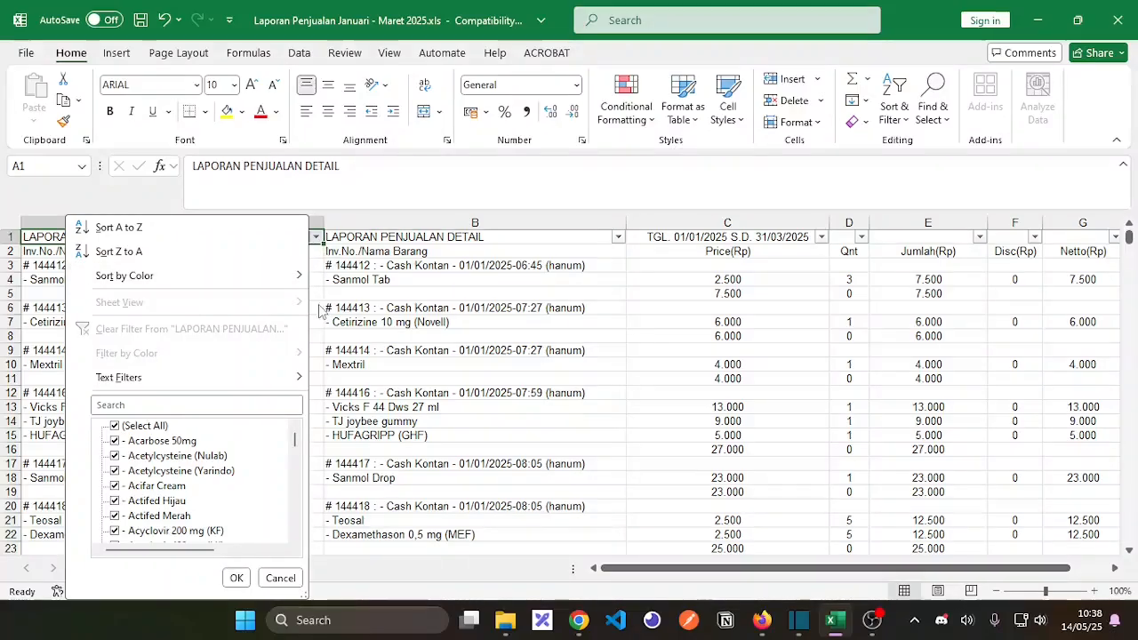
{"action": "left_click", "coordinate": [371, 258]}
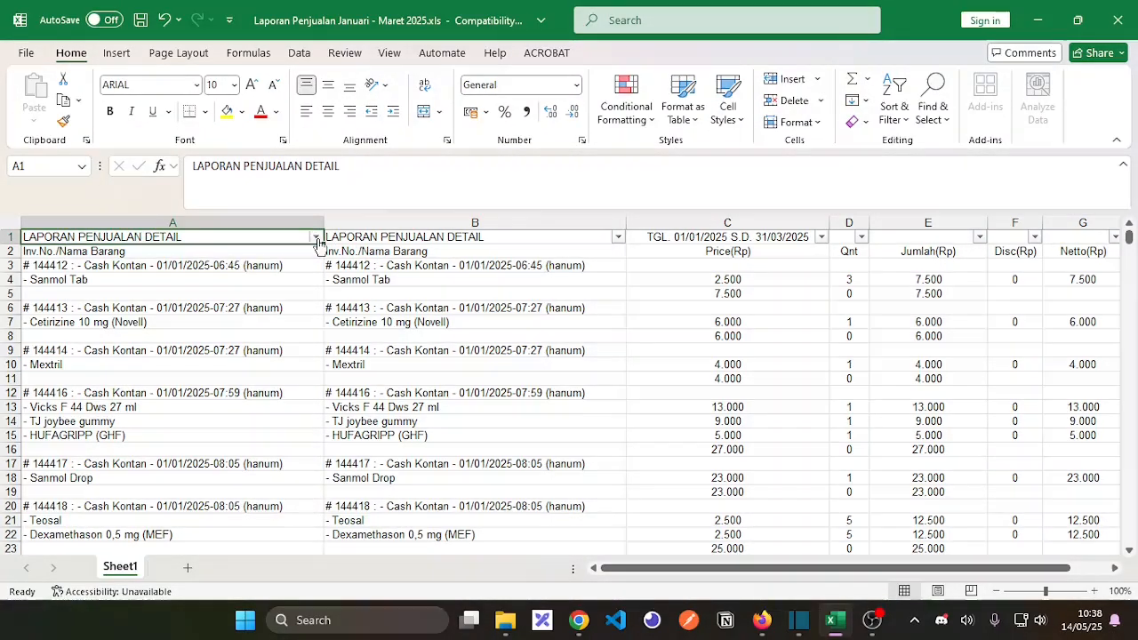
Step: Review column A's filter options and the header, invoice and item entries in rows 2 to 4
{"action": "left_click", "coordinate": [475, 293]}
{"action": "left_click", "coordinate": [521, 251]}
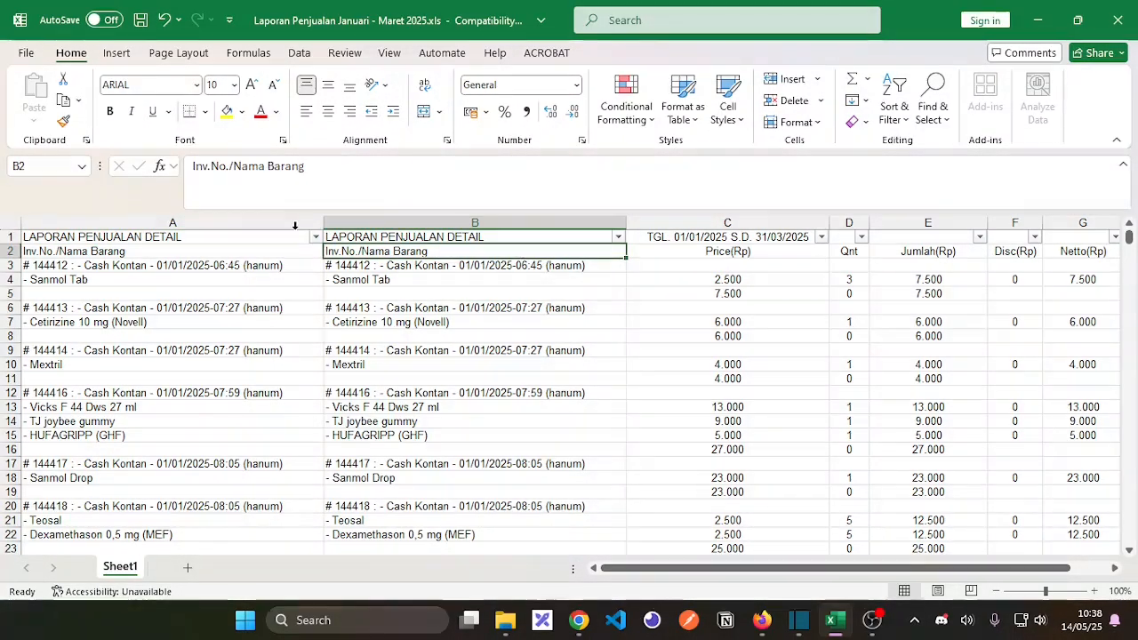
{"action": "left_click", "coordinate": [316, 237]}
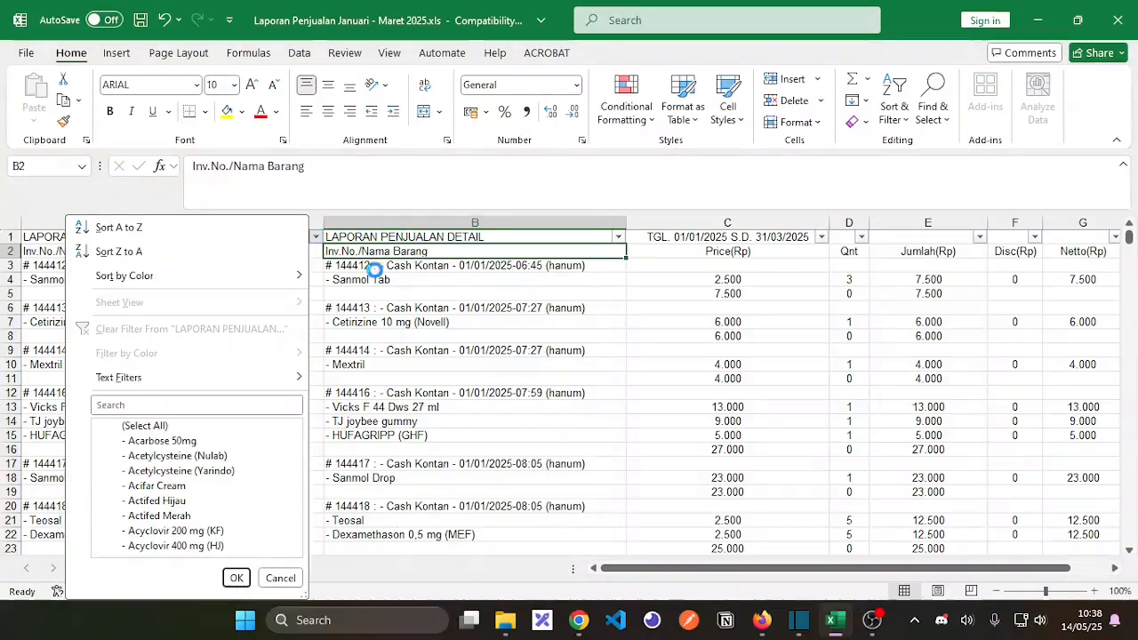
{"action": "left_click", "coordinate": [427, 336]}
{"action": "left_click", "coordinate": [301, 256]}
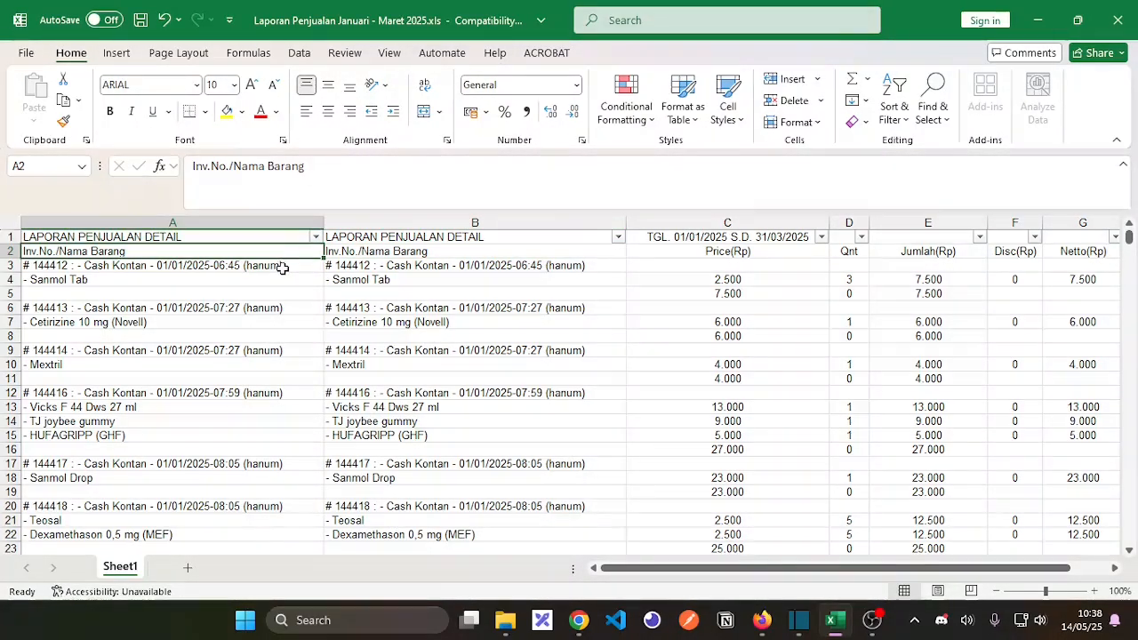
{"action": "left_click", "coordinate": [281, 268]}
{"action": "left_click", "coordinate": [171, 283]}
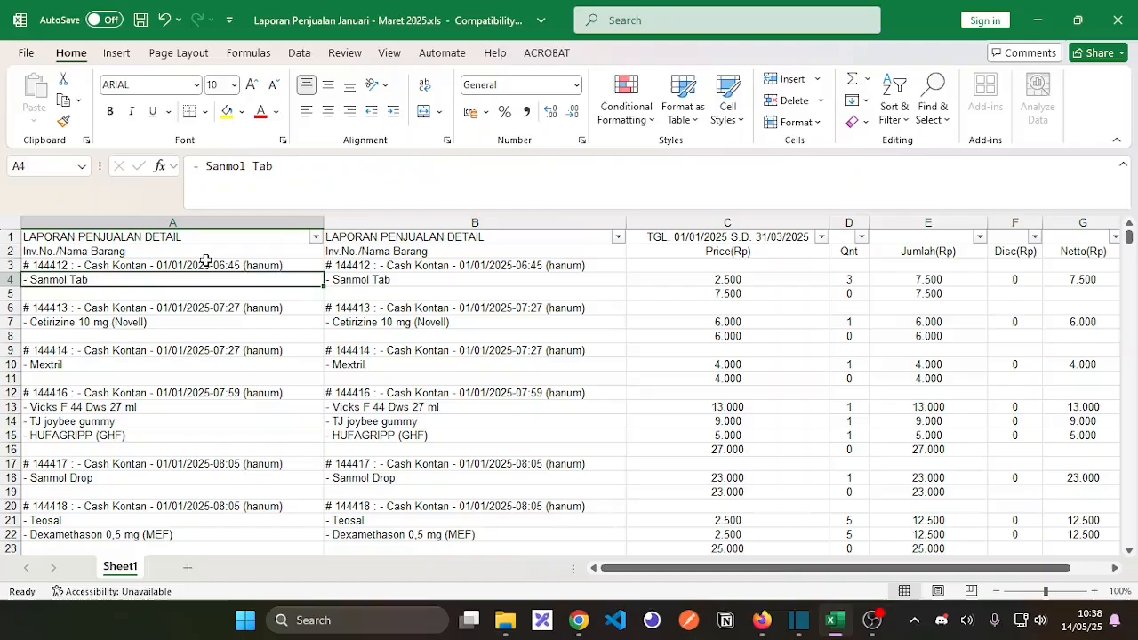
{"action": "left_click", "coordinate": [205, 265]}
{"action": "left_click", "coordinate": [208, 252]}
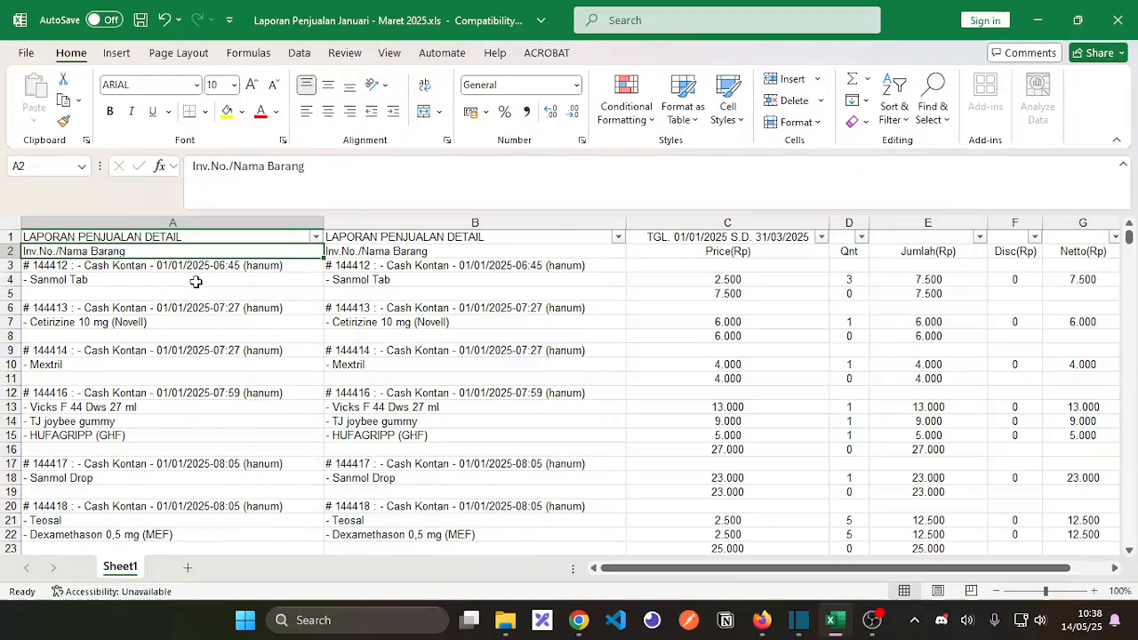
{"action": "left_click", "coordinate": [195, 281]}
{"action": "left_click", "coordinate": [316, 236]}
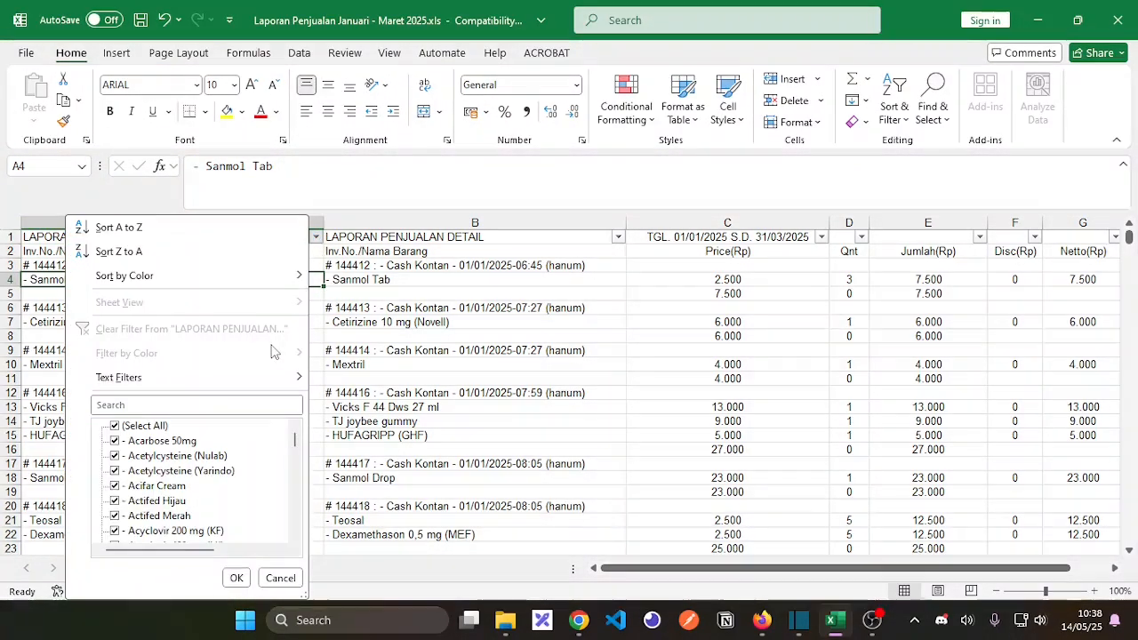
{"action": "left_click", "coordinate": [134, 406]}
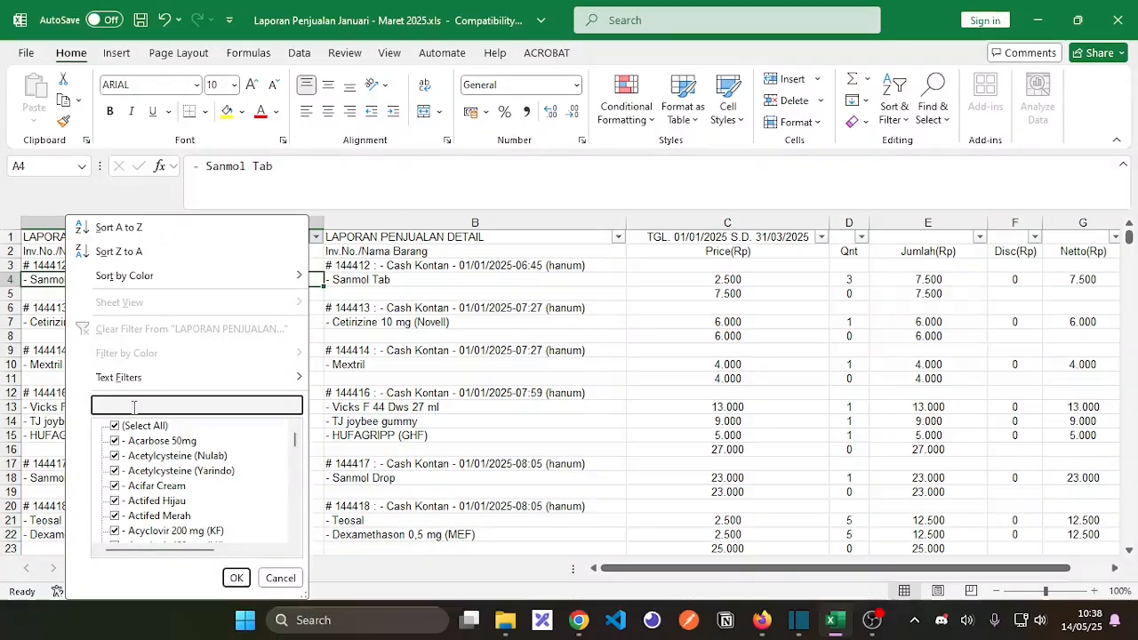
{"action": "key", "text": "Escape"}
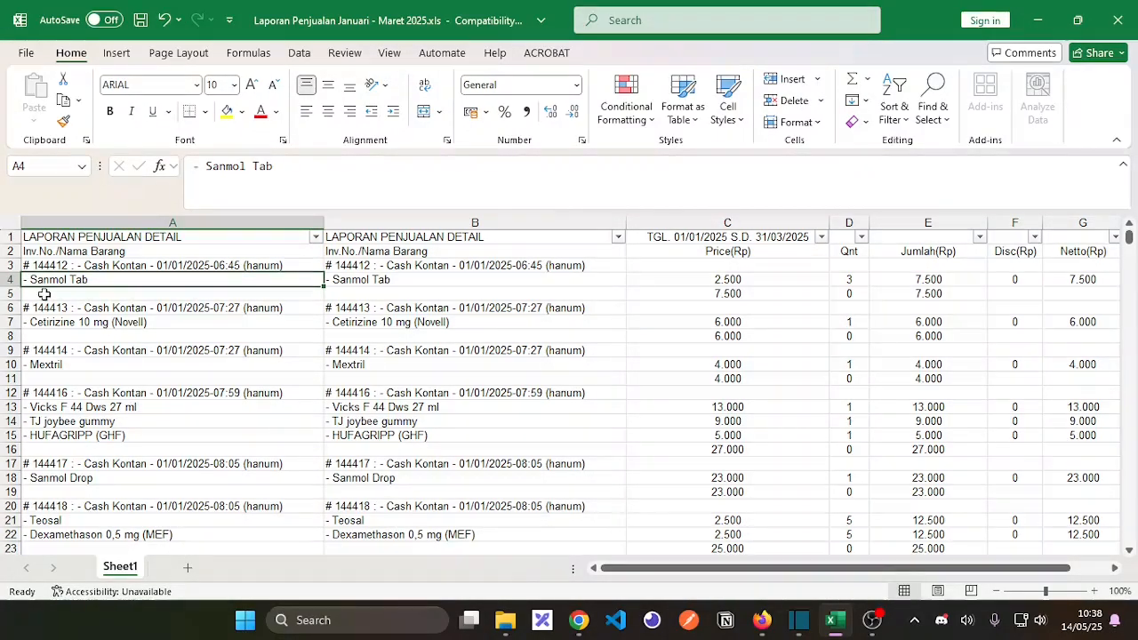
{"action": "left_click", "coordinate": [45, 295]}
{"action": "left_click", "coordinate": [52, 280]}
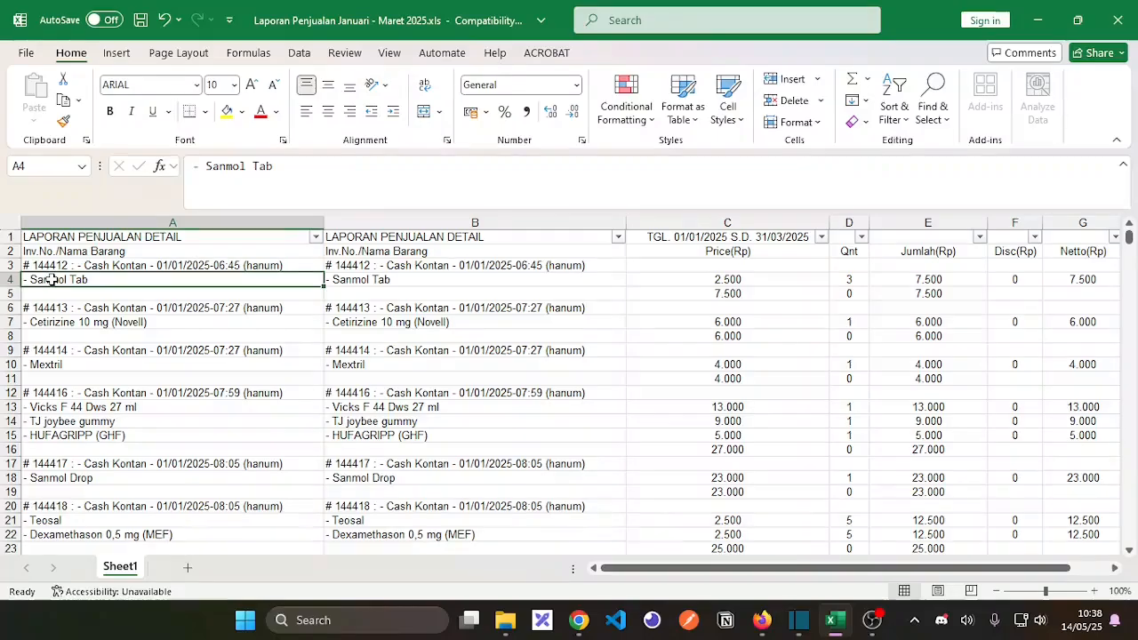
Step: Examine the invoice-number entries in column A by highlighting cells A3, A6, A9 and A12
{"action": "left_click", "coordinate": [172, 265]}
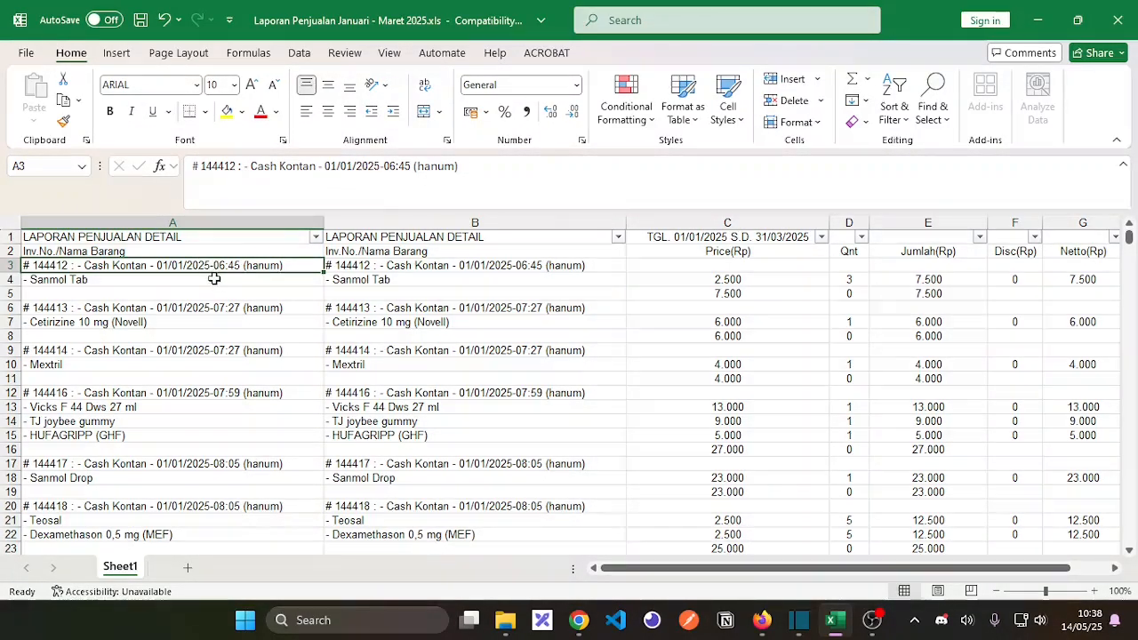
{"action": "left_click", "coordinate": [210, 306], "text": "ctrl"}
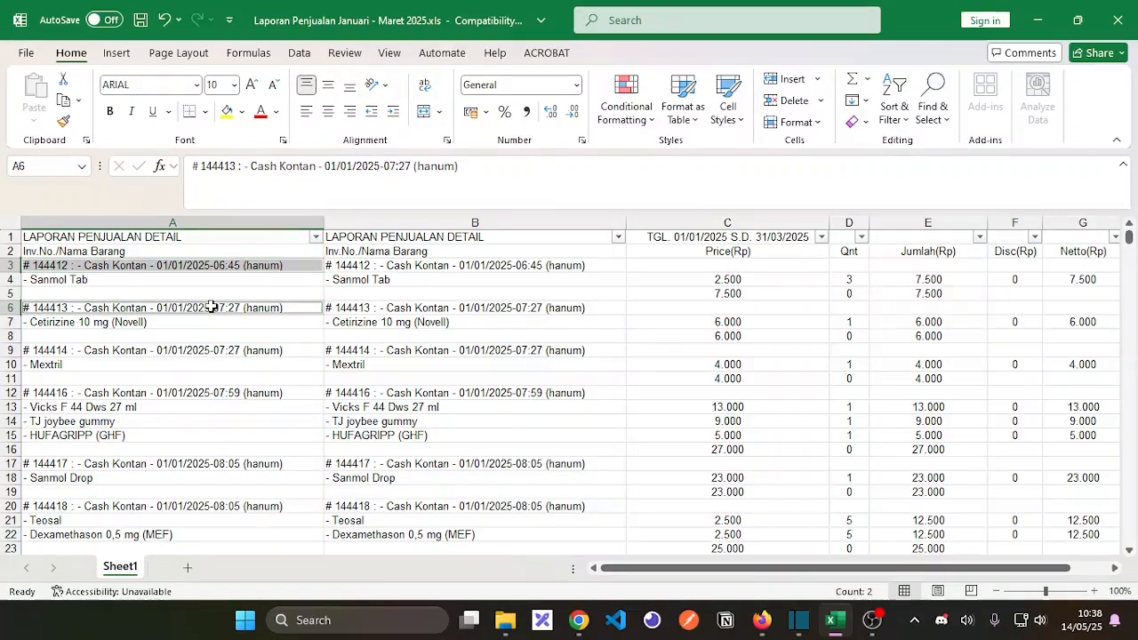
{"action": "left_click", "coordinate": [214, 354], "text": "ctrl"}
{"action": "left_click", "coordinate": [216, 393], "text": "ctrl"}
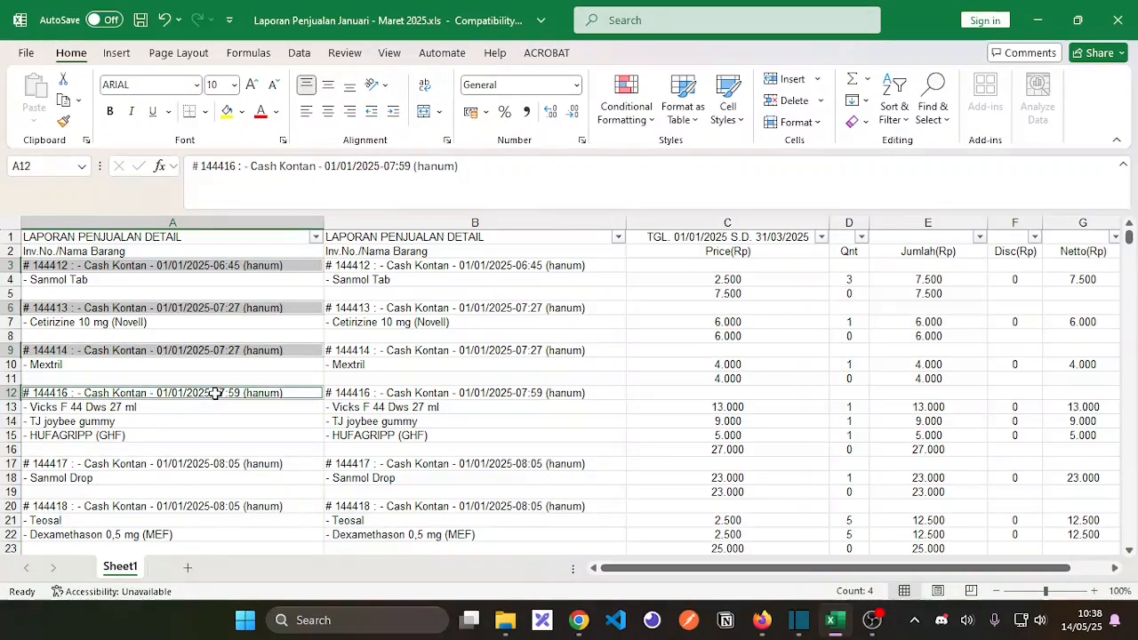
{"action": "left_click", "coordinate": [297, 365]}
{"action": "left_click", "coordinate": [340, 366]}
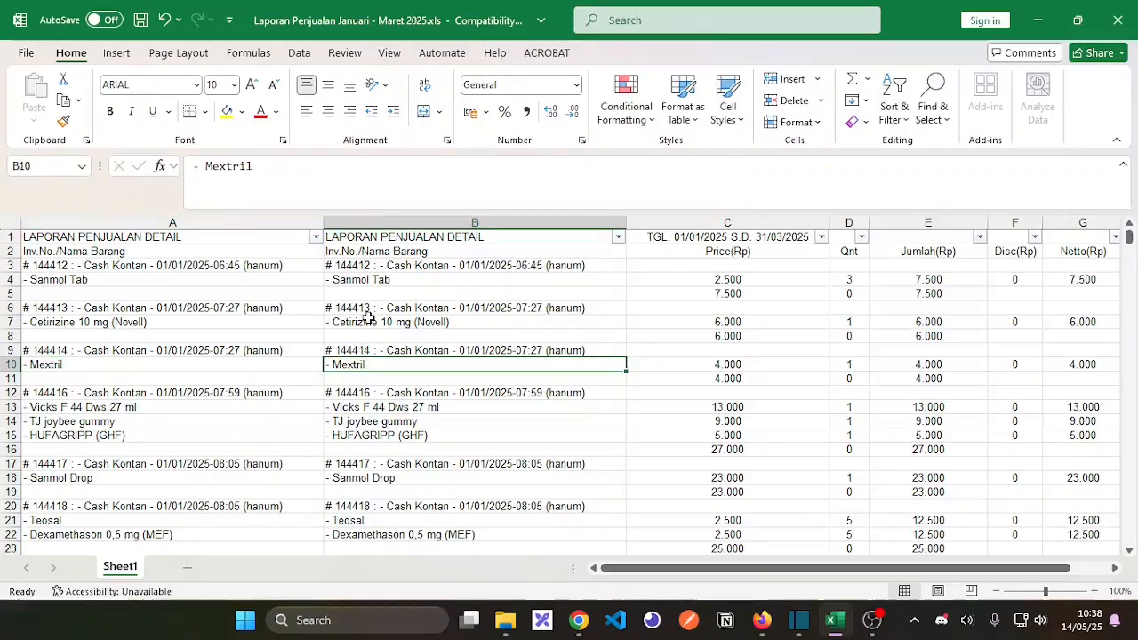
Step: Examine the item entries in column B by highlighting cells B4, B7, B10 and B13 to B15
{"action": "left_click", "coordinate": [372, 279]}
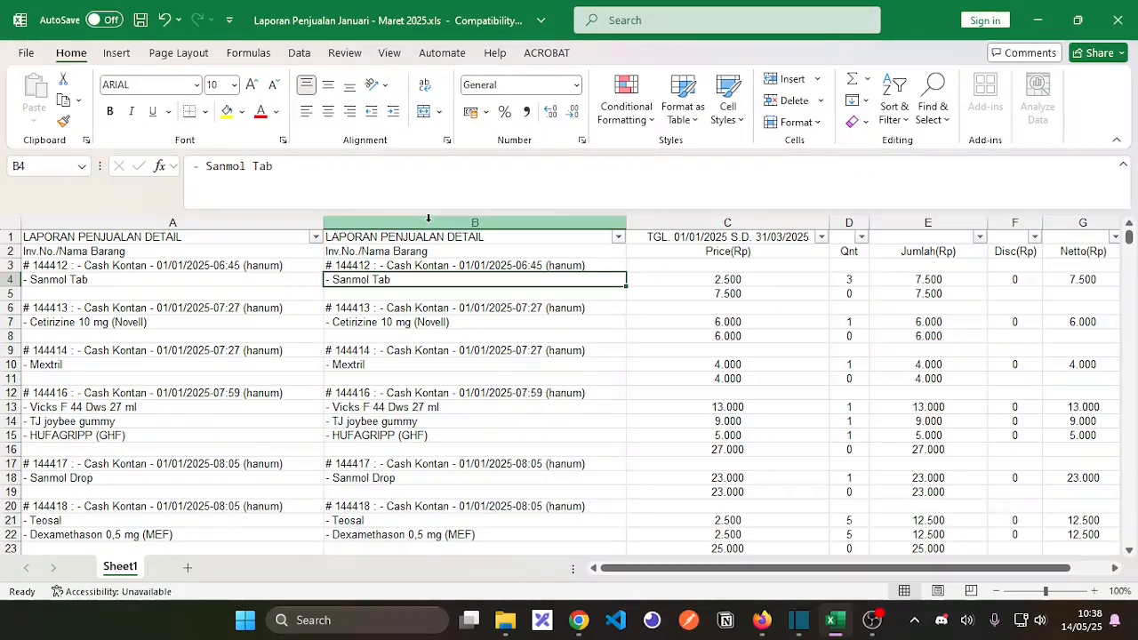
{"action": "left_click", "coordinate": [370, 324], "text": "ctrl"}
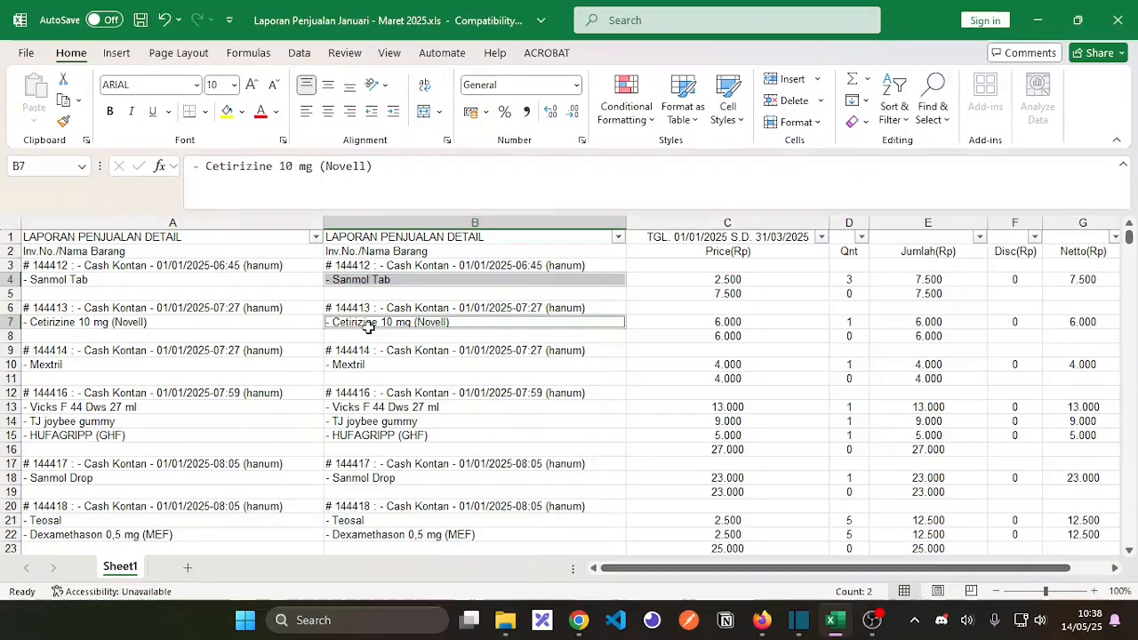
{"action": "left_click", "coordinate": [364, 365], "text": "ctrl"}
{"action": "left_click", "coordinate": [368, 408], "text": "ctrl"}
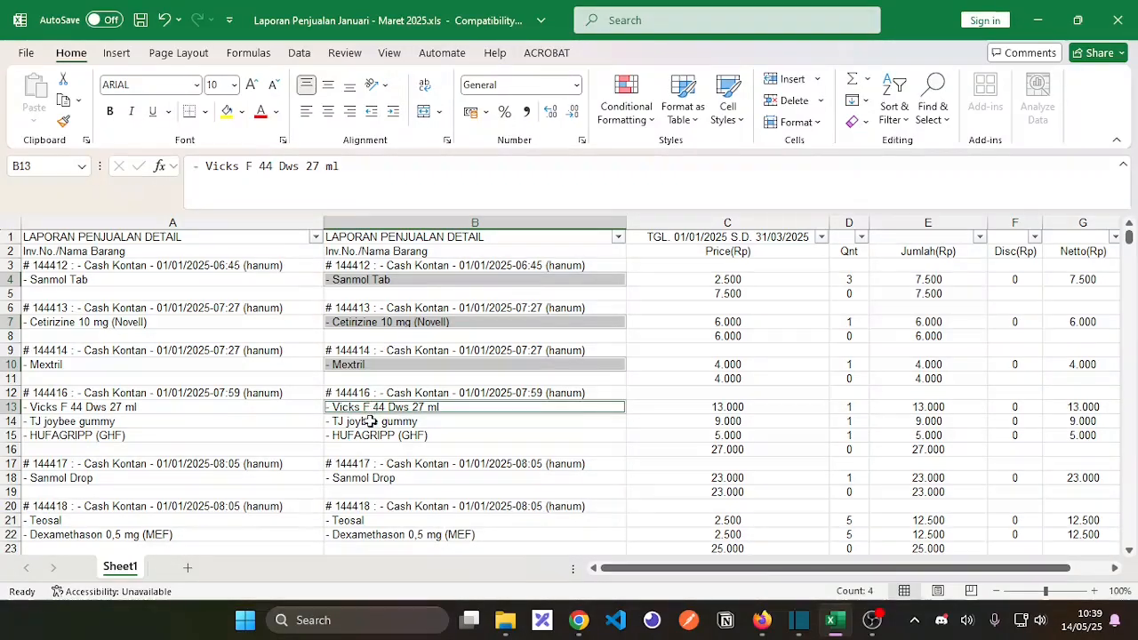
{"action": "left_click", "coordinate": [370, 422], "text": "ctrl"}
{"action": "left_click", "coordinate": [370, 436], "text": "ctrl"}
{"action": "left_click", "coordinate": [211, 367]}
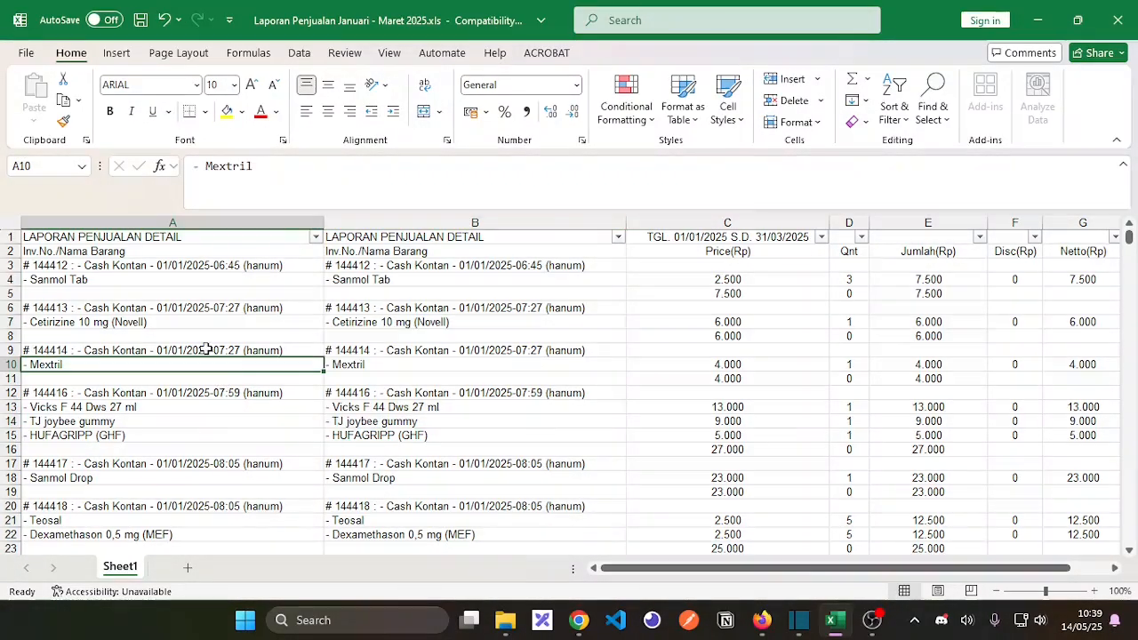
Step: Try to isolate the item rows by searching column A's filter list for "-", then clear the search
{"action": "left_click", "coordinate": [206, 350]}
{"action": "left_click", "coordinate": [175, 252]}
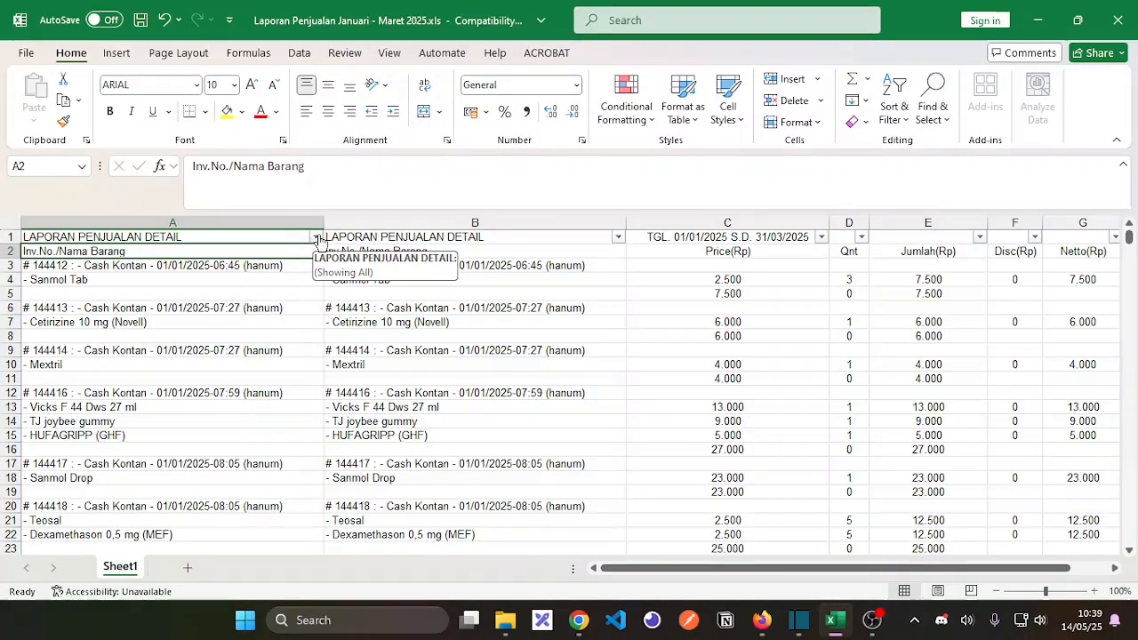
{"action": "left_click", "coordinate": [206, 281]}
{"action": "left_click", "coordinate": [316, 236]}
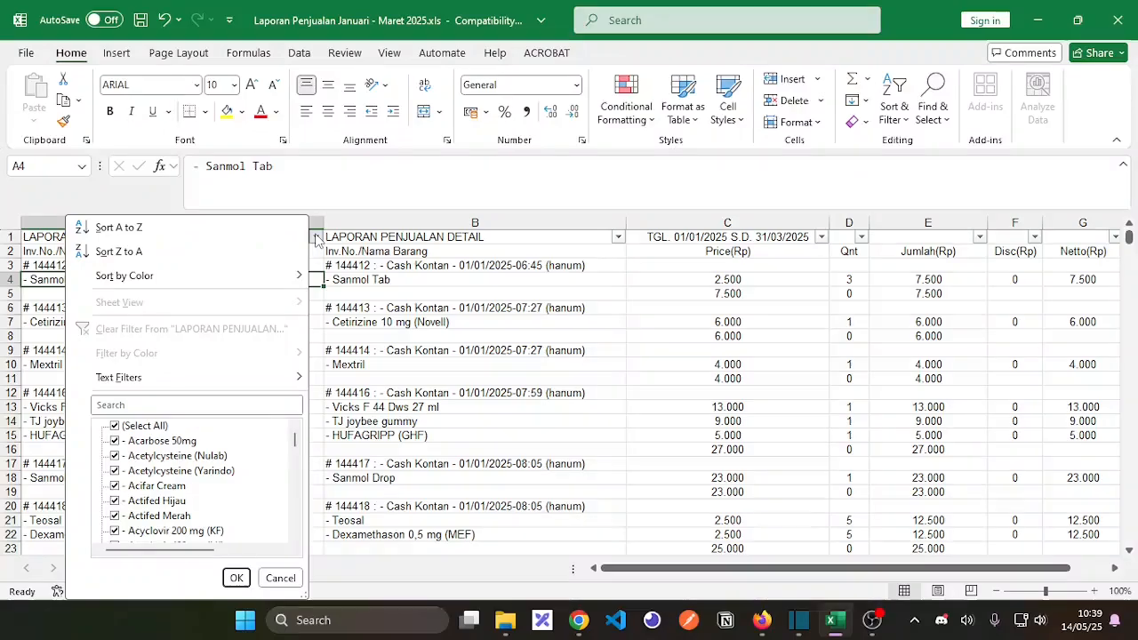
{"action": "left_click", "coordinate": [106, 403]}
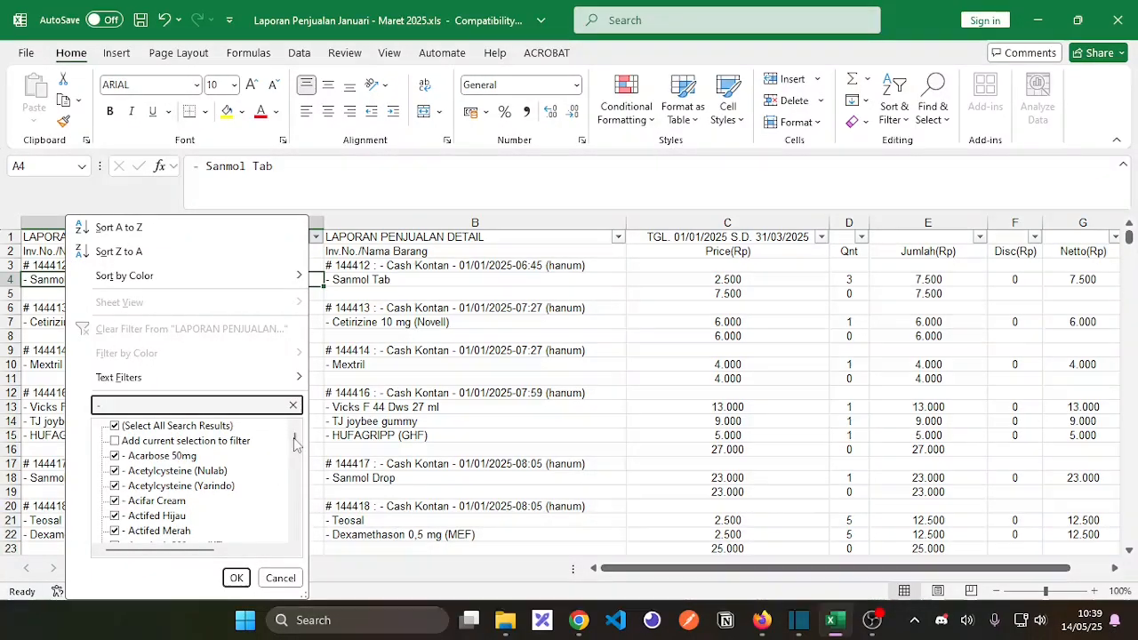
{"action": "left_click_drag", "start_coordinate": [297, 444], "coordinate": [299, 454]}
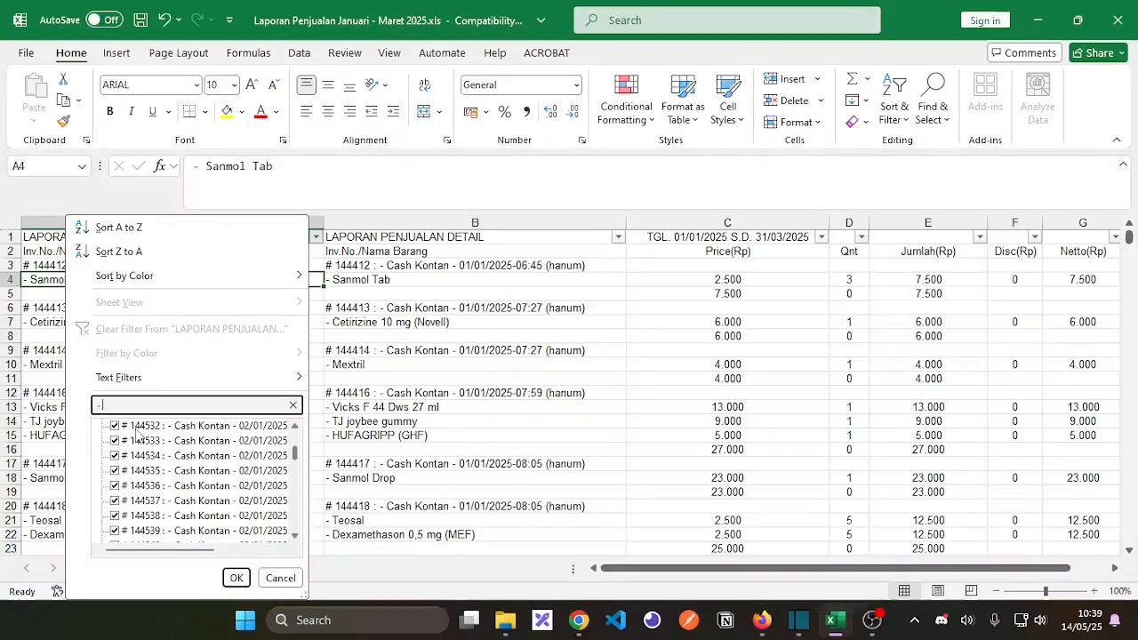
{"action": "left_click_drag", "start_coordinate": [299, 453], "coordinate": [294, 428]}
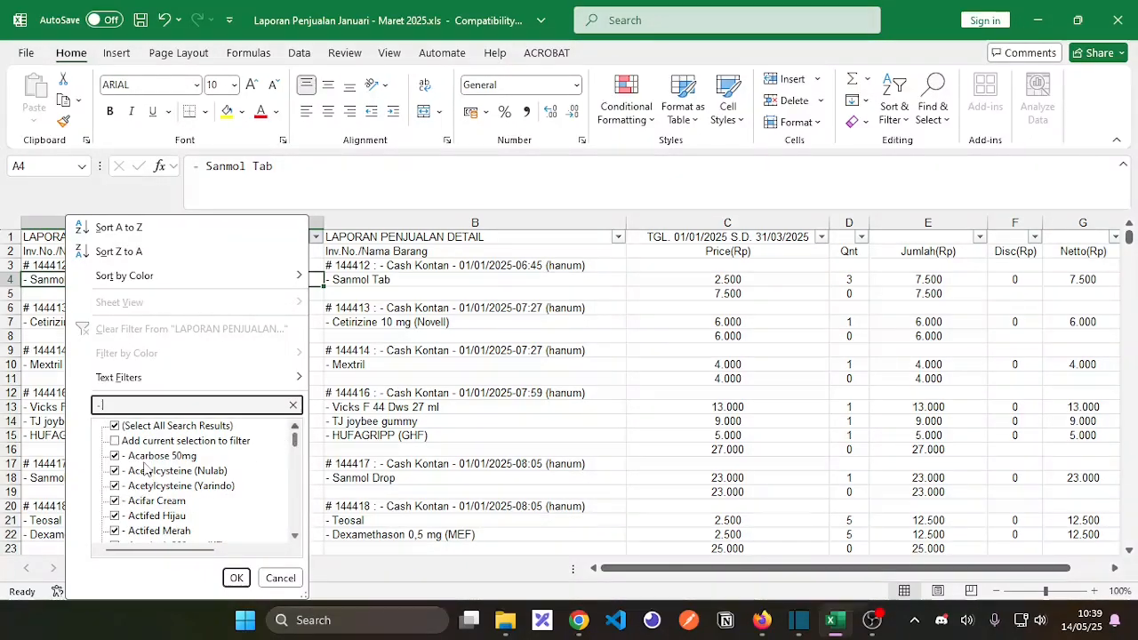
{"action": "mouse_move", "coordinate": [296, 437]}
{"action": "left_mouse_down"}
{"action": "mouse_move", "coordinate": [299, 525]}
{"action": "mouse_move", "coordinate": [295, 443]}
{"action": "left_mouse_up"}
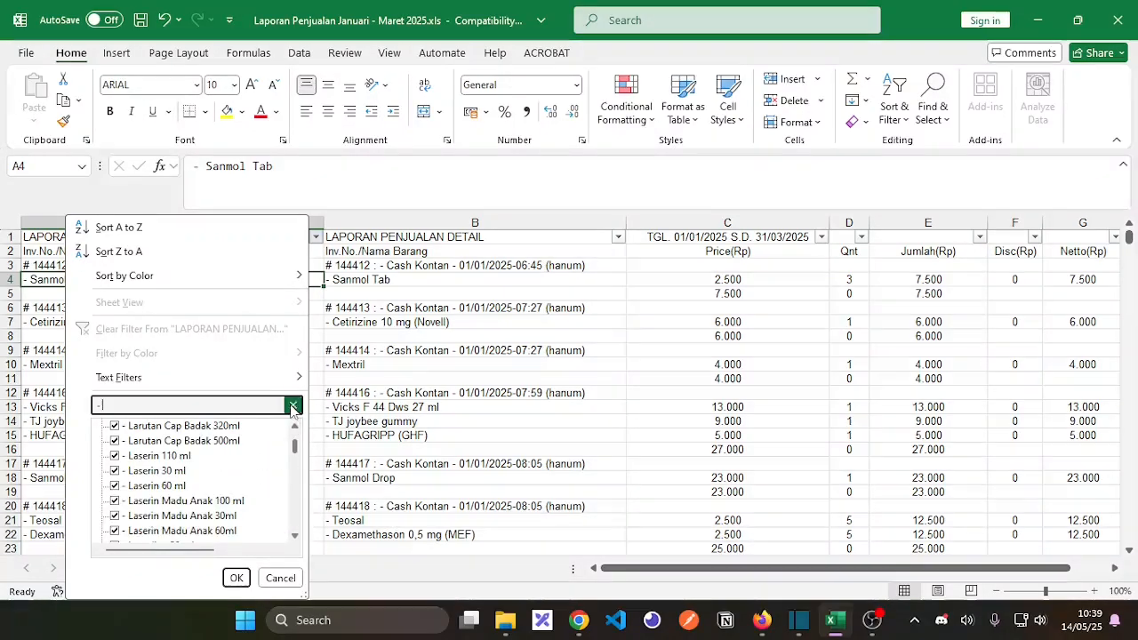
{"action": "left_click", "coordinate": [293, 407]}
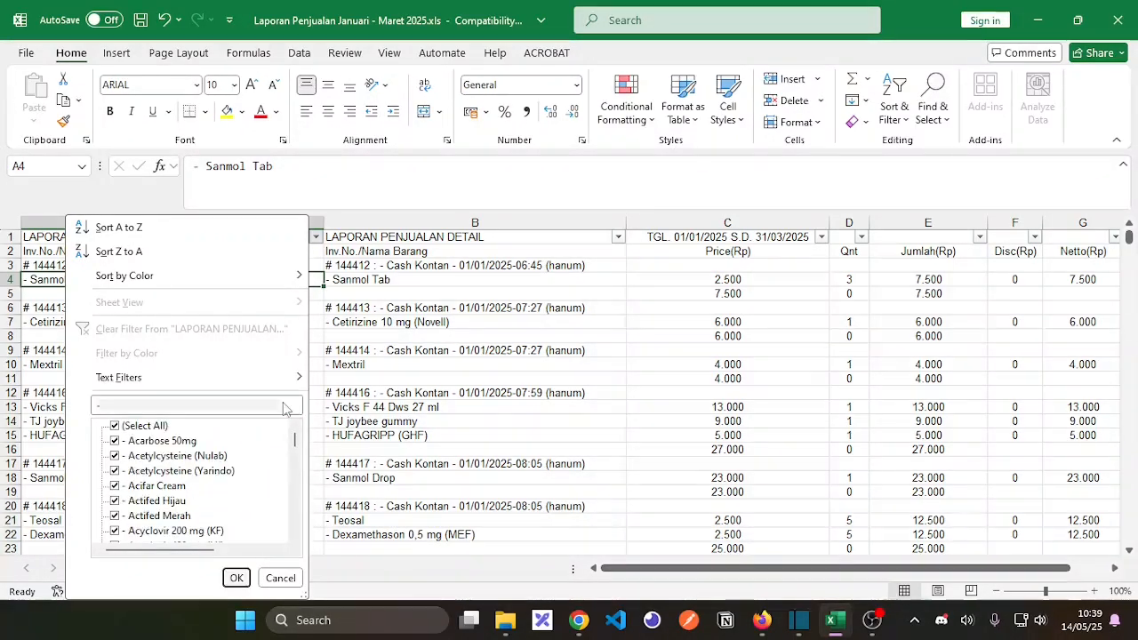
Step: Filter column A with a text filter that shows only entries beginning with "-"
{"action": "mouse_move", "coordinate": [272, 382]}
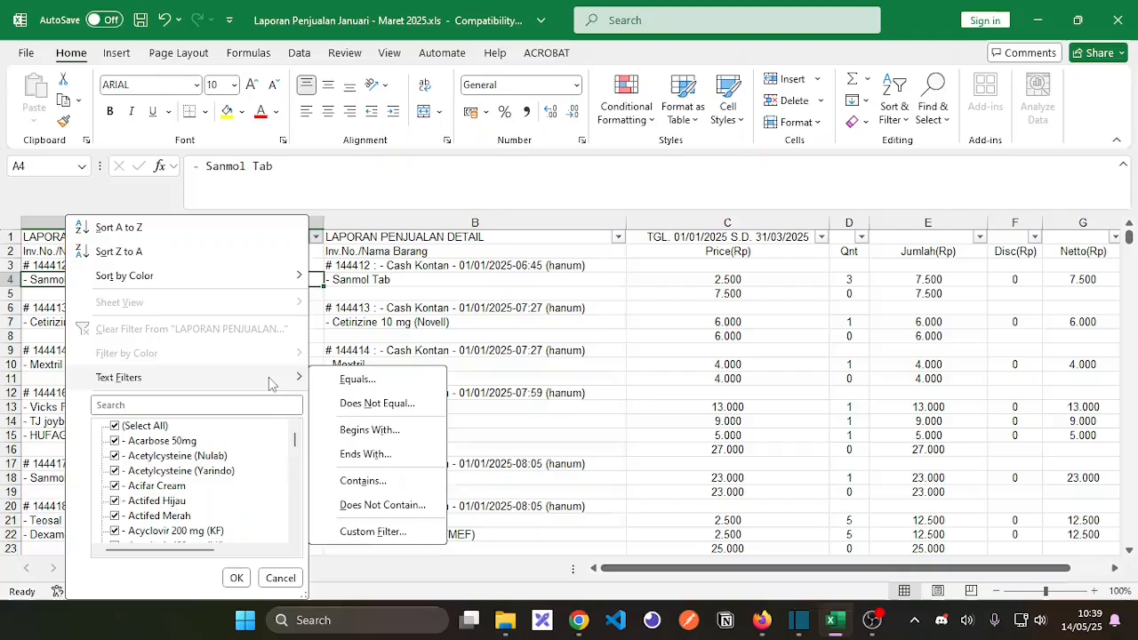
{"action": "left_click", "coordinate": [370, 431]}
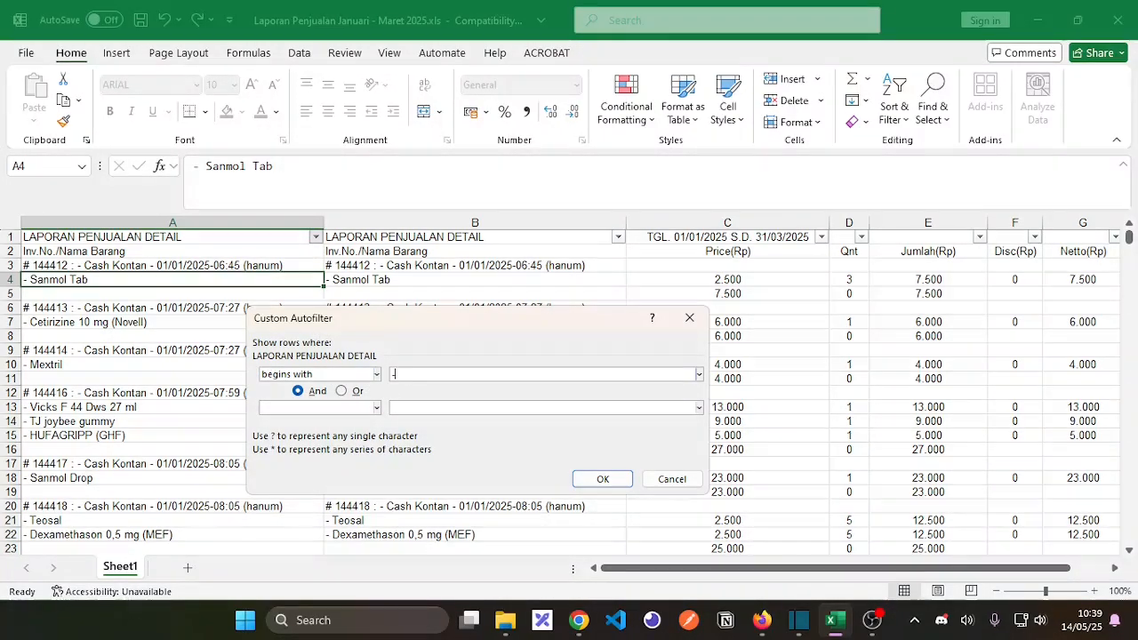
{"action": "type", "text": "-"}
{"action": "left_click", "coordinate": [588, 479]}
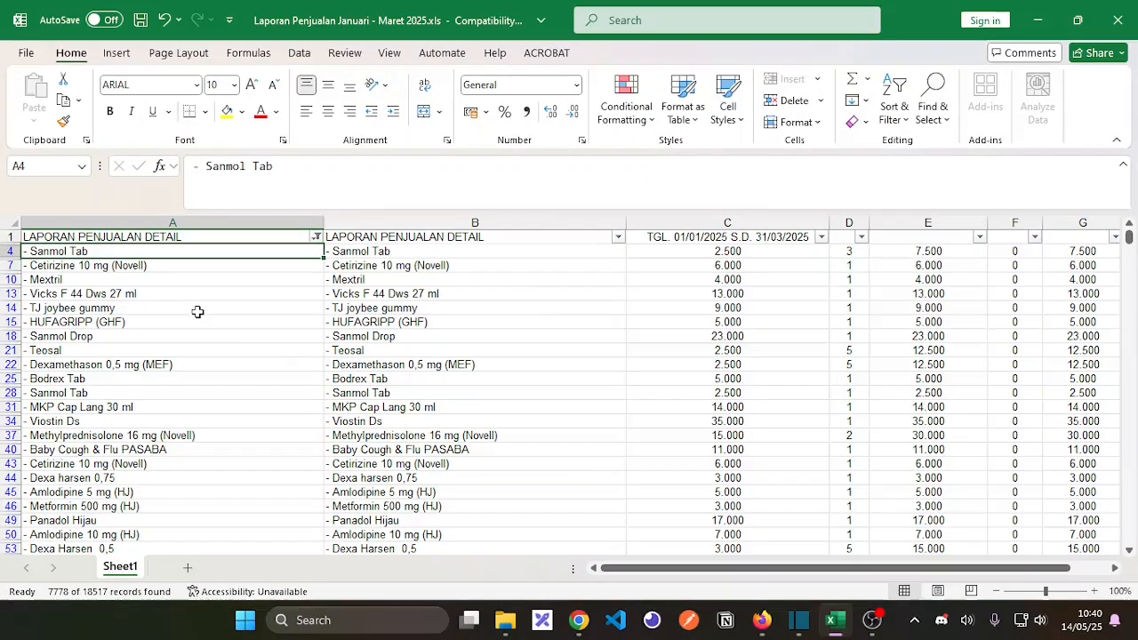
Step: Examine the filtered rows to check that column A shows only item entries beginning with "-"
{"action": "left_click", "coordinate": [121, 267]}
{"action": "left_click", "coordinate": [122, 253]}
{"action": "scroll", "coordinate": [159, 407], "scroll_direction": "down", "scroll_amount": 2}
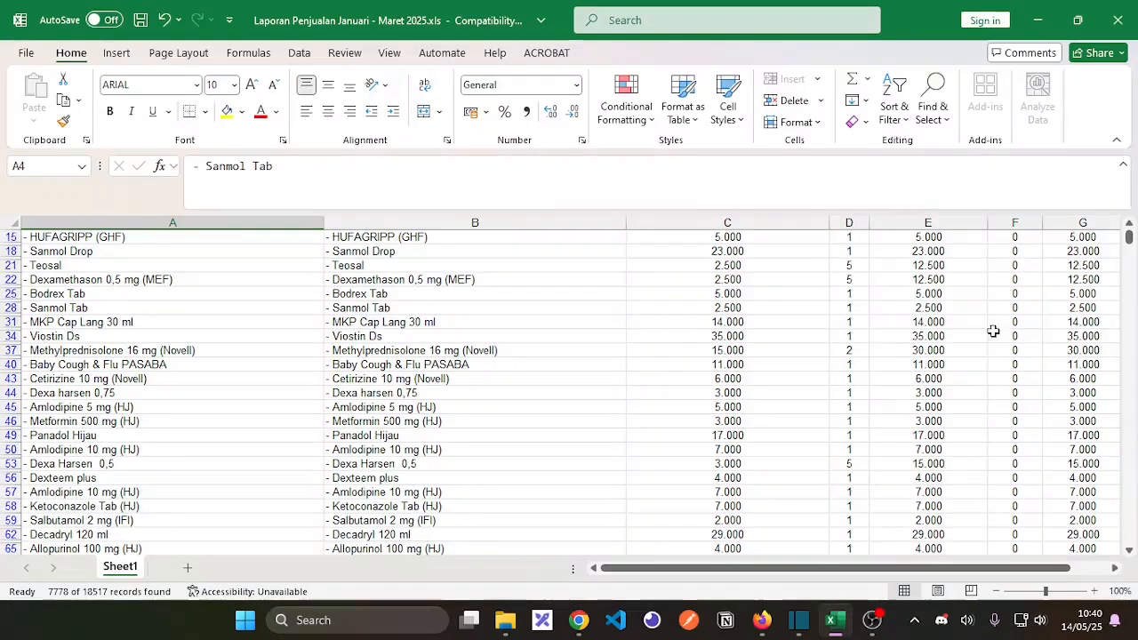
{"action": "left_click_drag", "start_coordinate": [1127, 249], "coordinate": [1136, 205]}
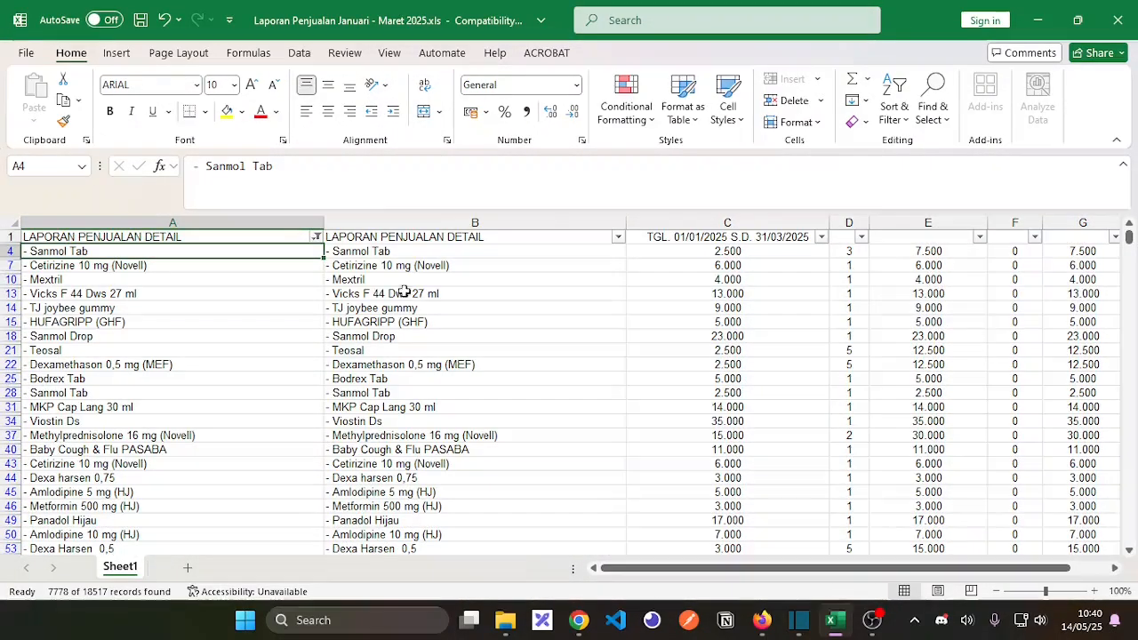
{"action": "left_click", "coordinate": [140, 265]}
{"action": "left_click", "coordinate": [133, 252]}
{"action": "left_click", "coordinate": [98, 236]}
{"action": "left_click", "coordinate": [163, 251]}
{"action": "left_click", "coordinate": [148, 237]}
{"action": "left_click", "coordinate": [148, 251]}
{"action": "left_click", "coordinate": [152, 237]}
{"action": "left_click", "coordinate": [154, 252]}
{"action": "left_click", "coordinate": [183, 236]}
{"action": "left_click", "coordinate": [181, 251]}
{"action": "left_click", "coordinate": [236, 275]}
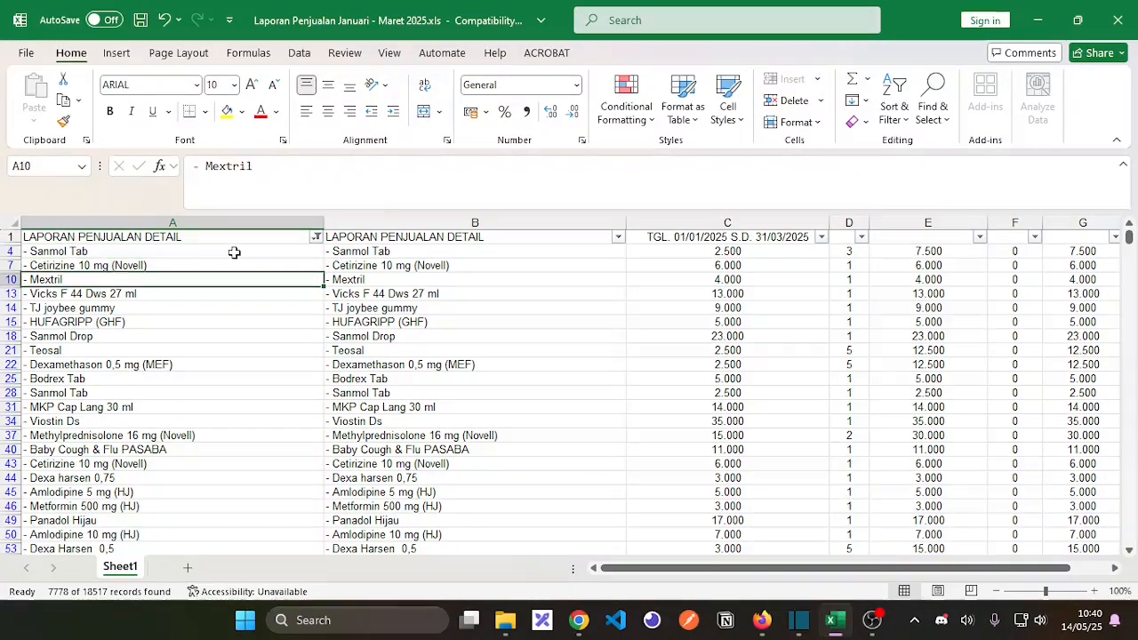
Step: Select all filtered item cells in column A, from A4 down to the last item row
{"action": "left_click", "coordinate": [234, 252]}
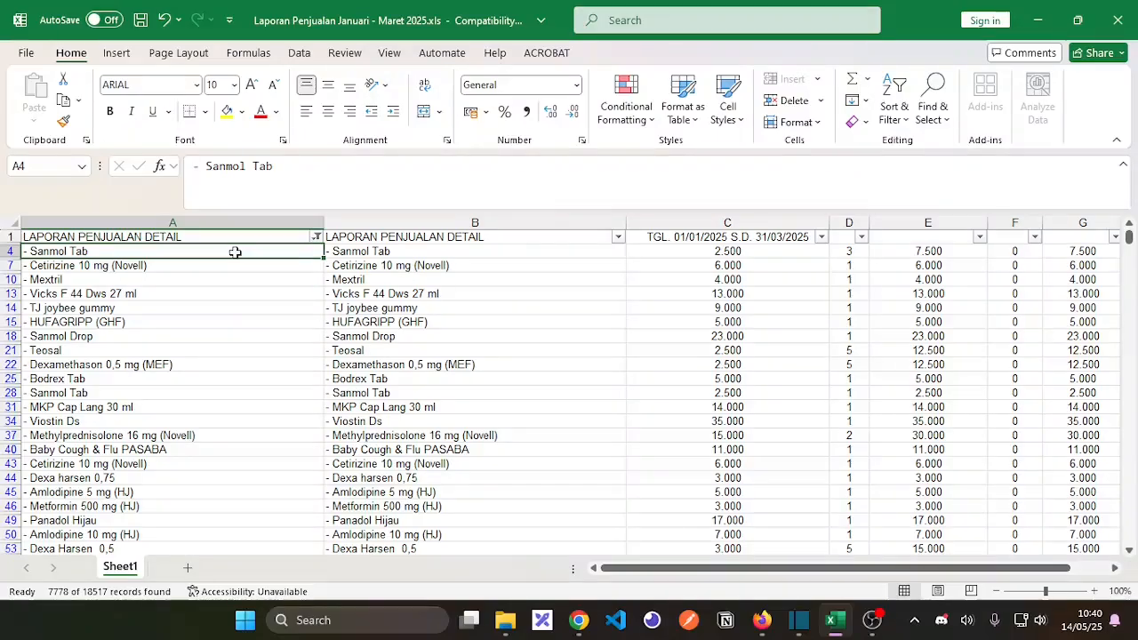
{"action": "key", "text": "ctrl+shift+Down"}
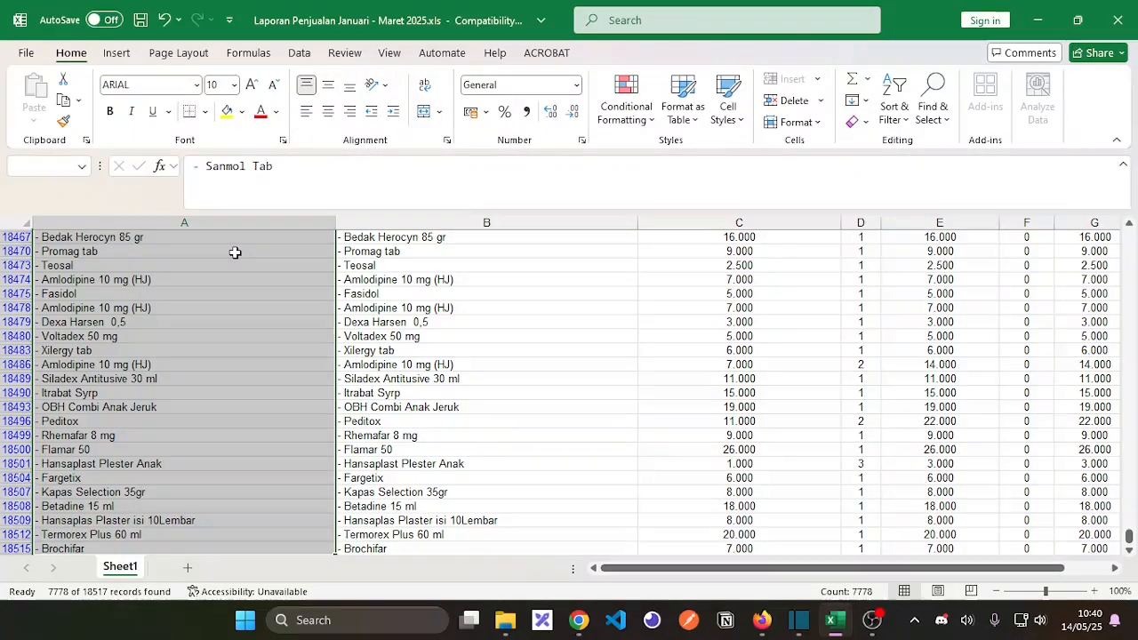
{"action": "key", "text": "ctrl+BackSpace"}
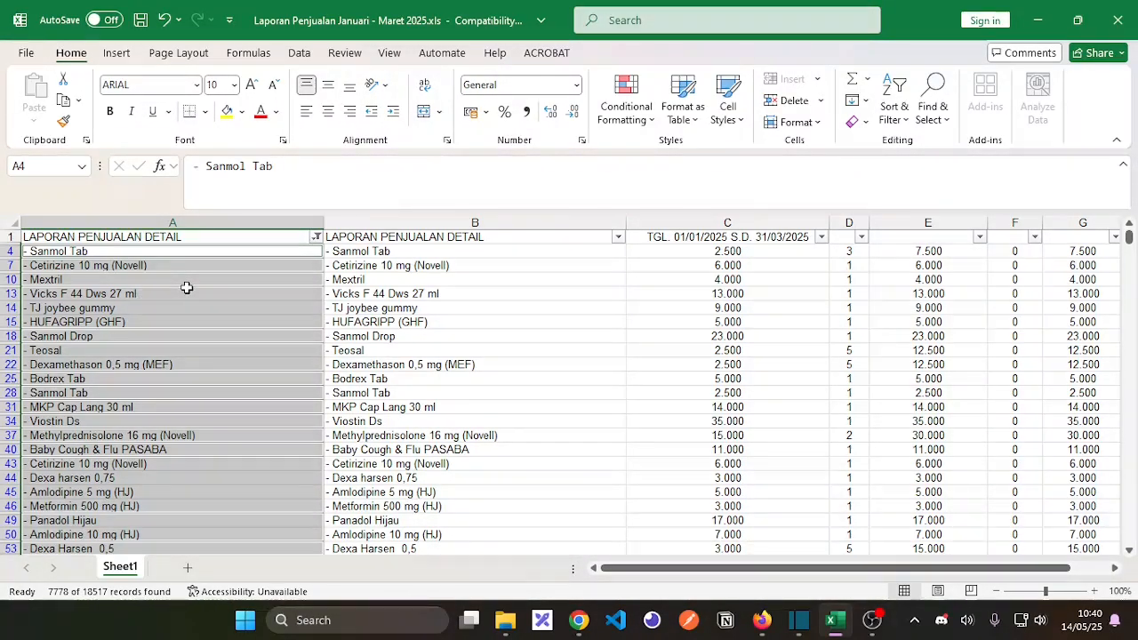
Step: Clear column A's filter and check which cells of the full list are selected
{"action": "left_click", "coordinate": [317, 236]}
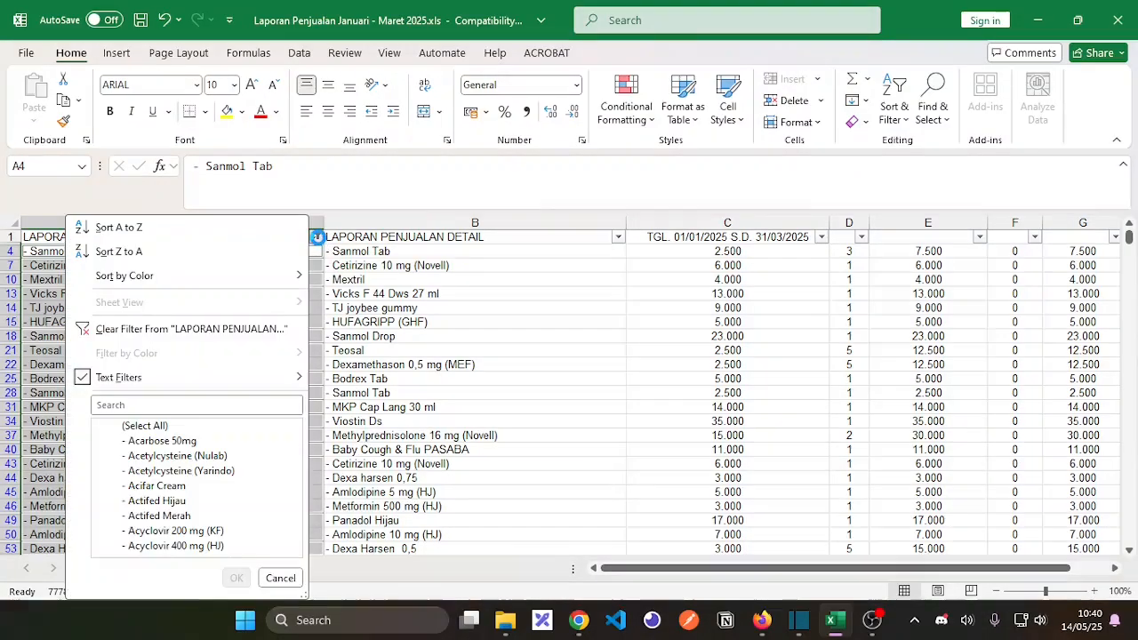
{"action": "left_click", "coordinate": [318, 238]}
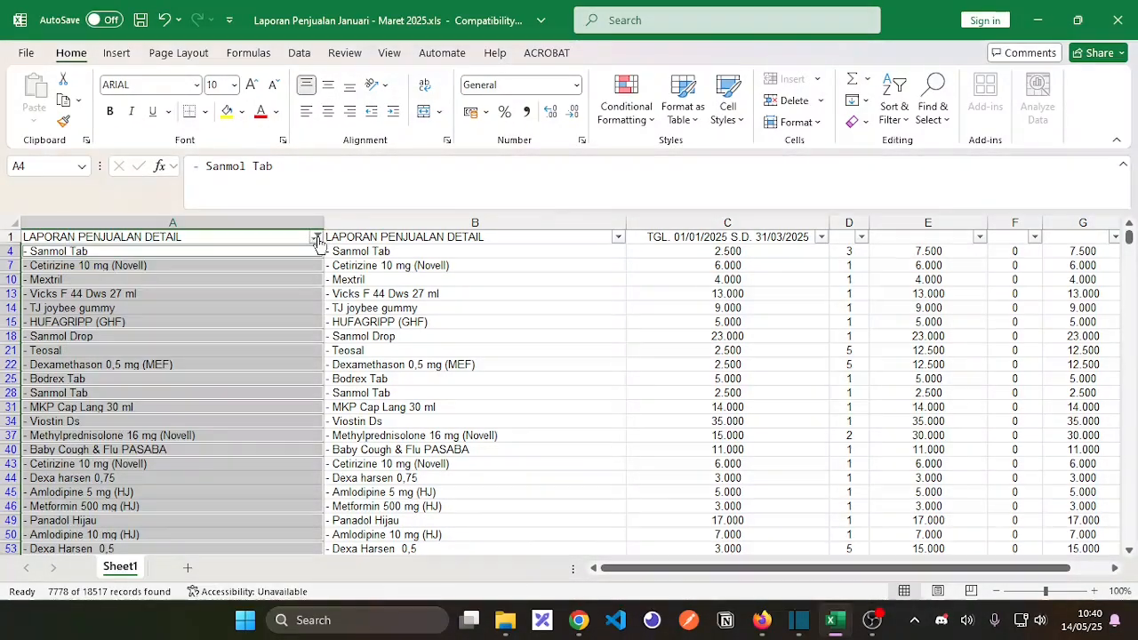
{"action": "left_click", "coordinate": [317, 238]}
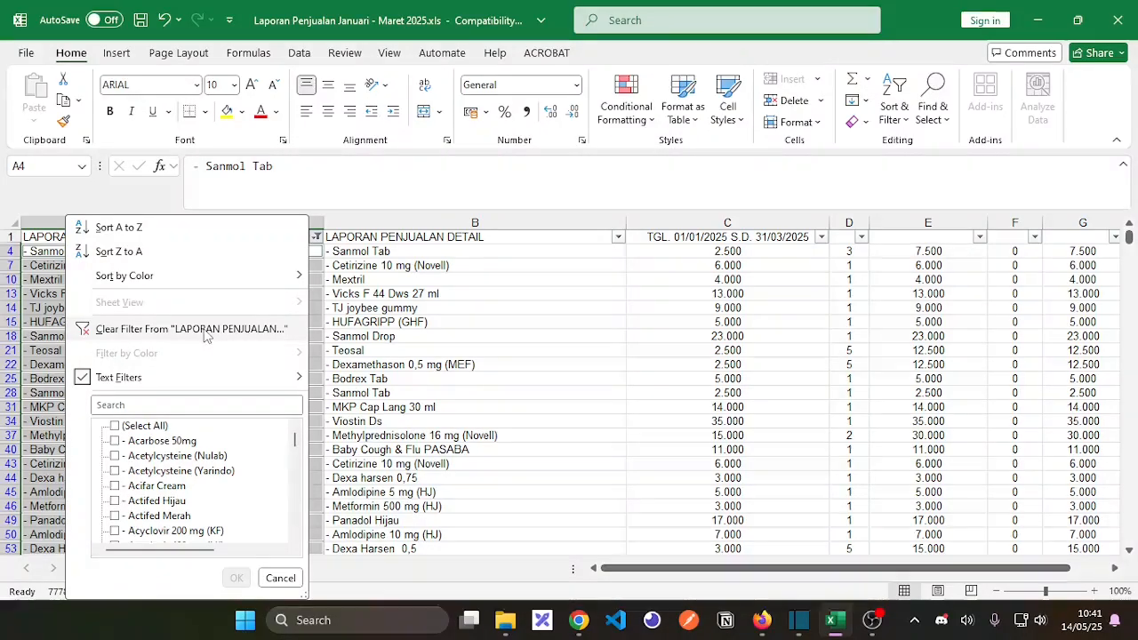
{"action": "left_click", "coordinate": [204, 330]}
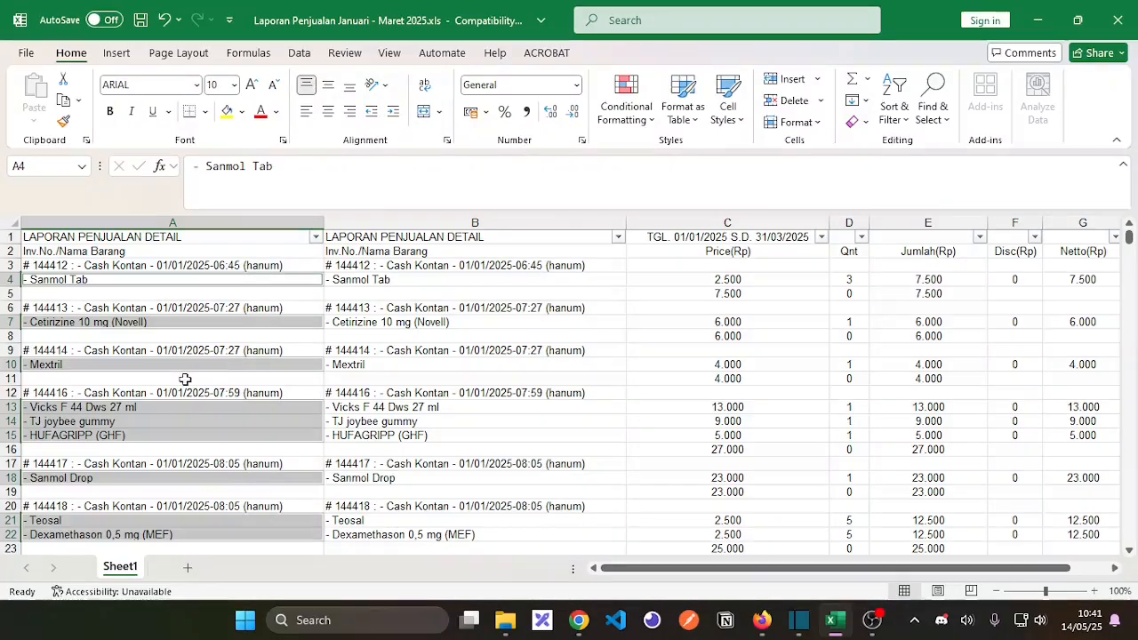
{"action": "scroll", "coordinate": [184, 379], "scroll_direction": "down", "scroll_amount": 3}
{"action": "scroll", "coordinate": [184, 379], "scroll_direction": "down", "scroll_amount": 2}
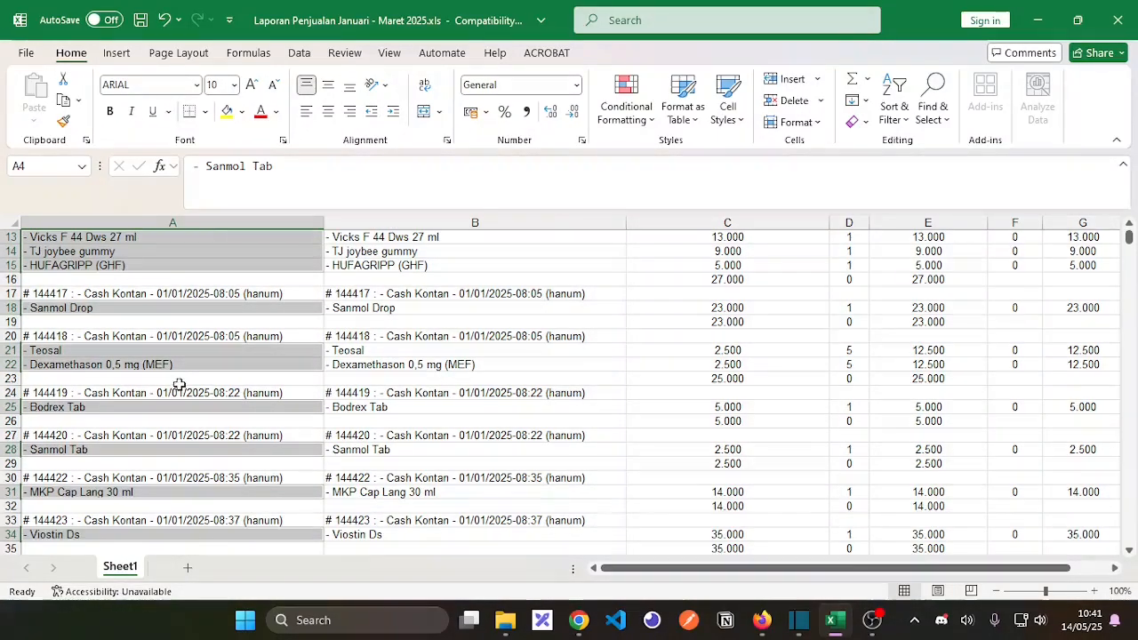
{"action": "mouse_move", "coordinate": [1127, 240]}
{"action": "left_mouse_down"}
{"action": "mouse_move", "coordinate": [1111, 567]}
{"action": "mouse_move", "coordinate": [1126, 233]}
{"action": "left_mouse_up"}
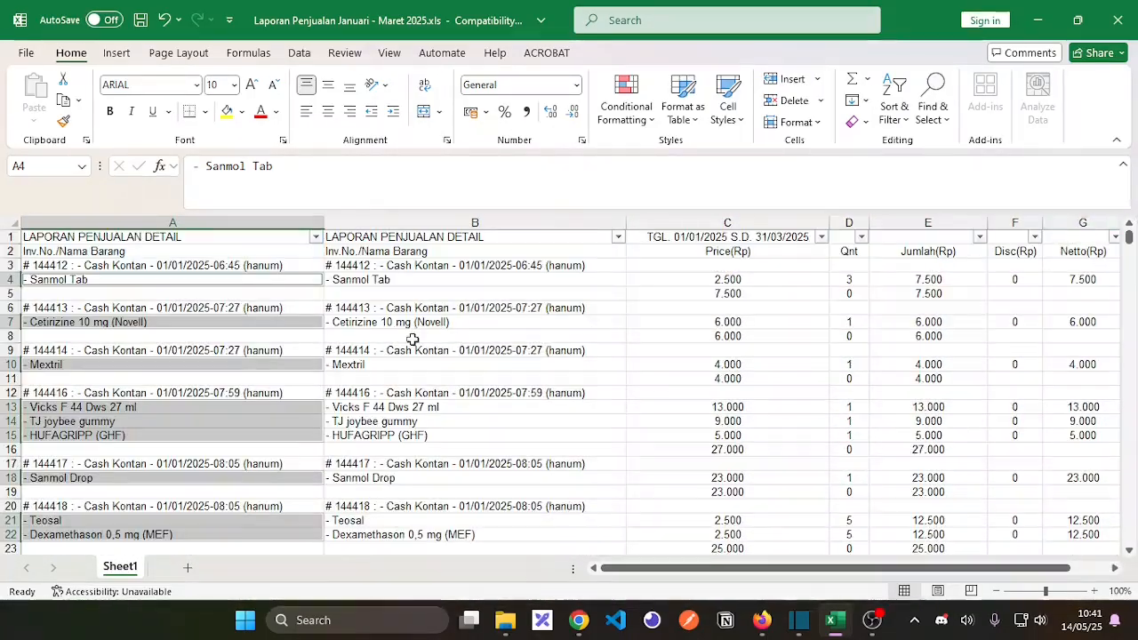
Step: Filter column A again to show only entries beginning with "-", keeping the item cells selected
{"action": "left_click", "coordinate": [314, 238]}
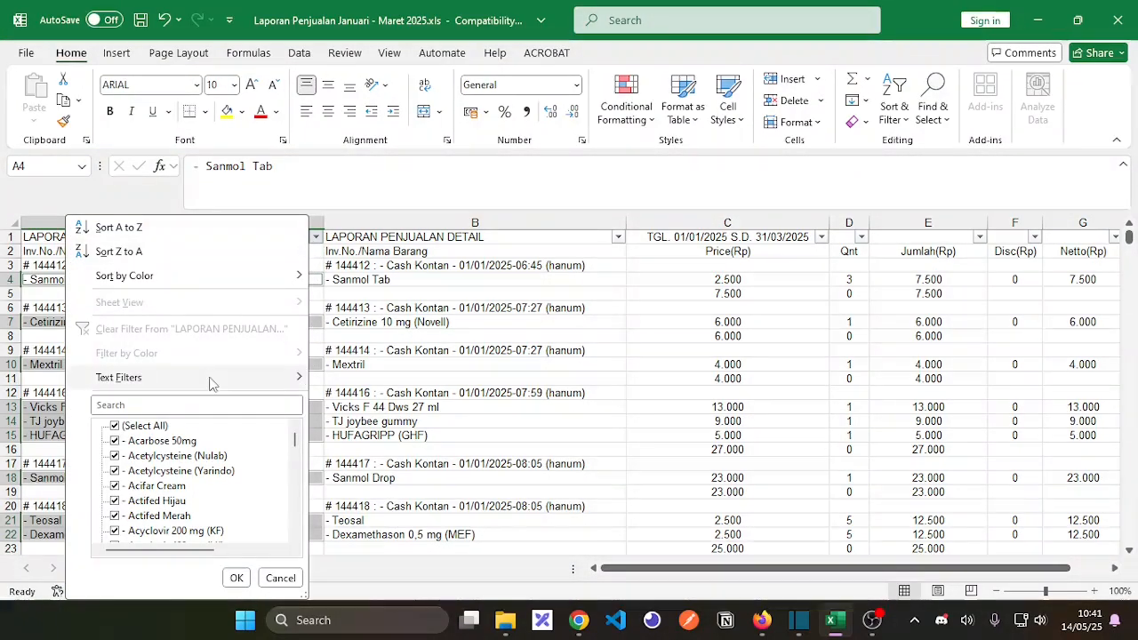
{"action": "mouse_move", "coordinate": [211, 380]}
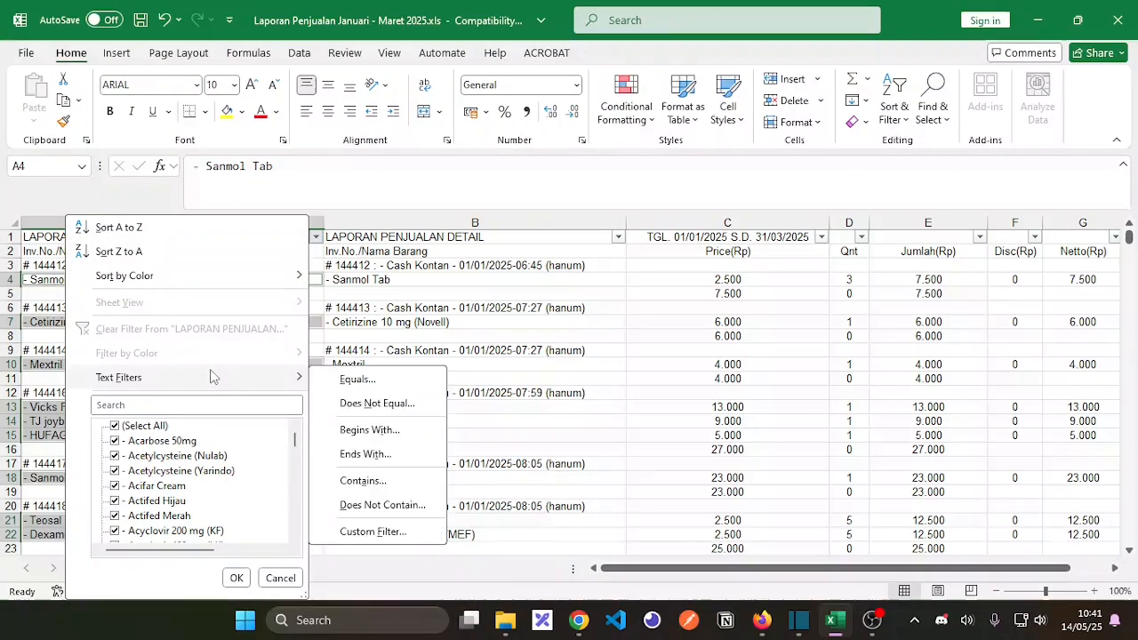
{"action": "left_click", "coordinate": [360, 437]}
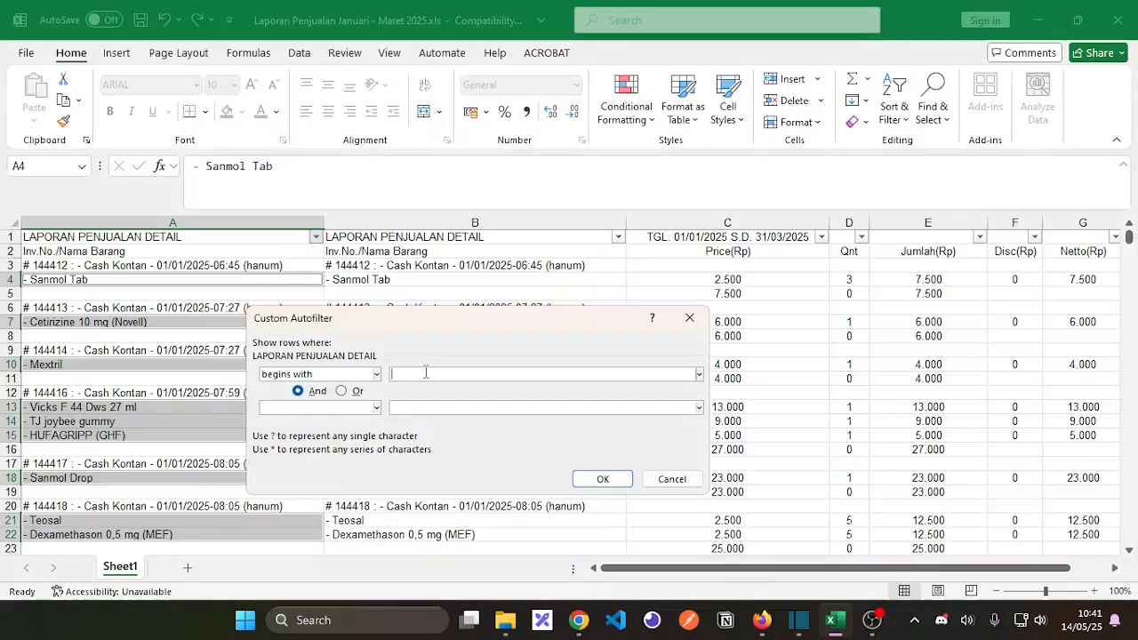
{"action": "type", "text": "-"}
{"action": "left_click", "coordinate": [602, 480]}
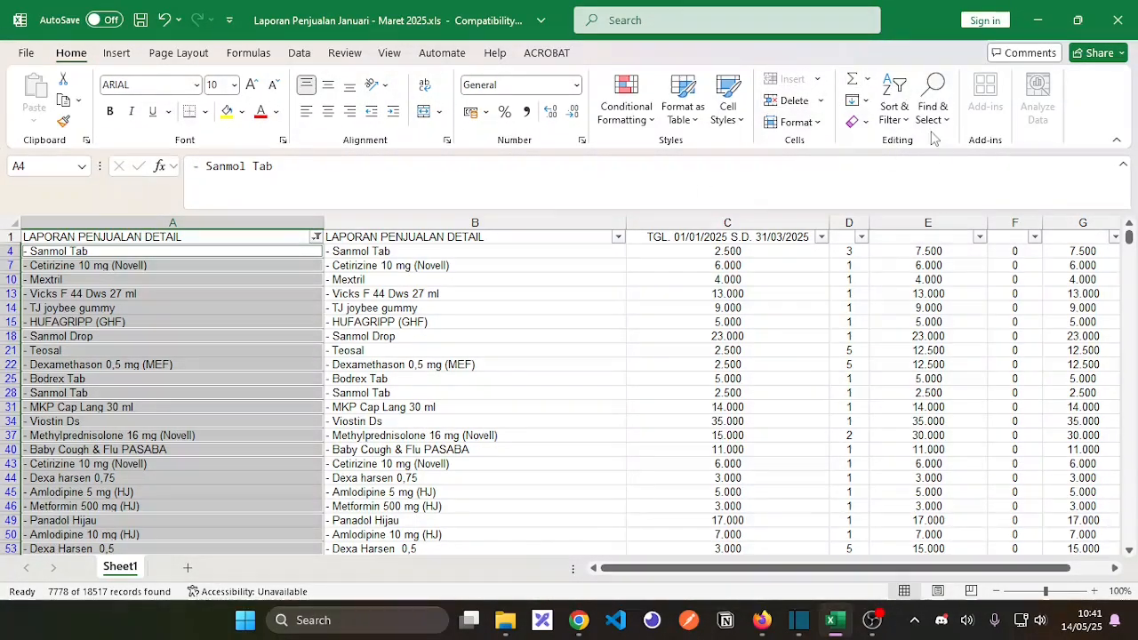
Step: Clear everything from the selected item cells in column A and remove the column's filter
{"action": "left_click", "coordinate": [865, 122]}
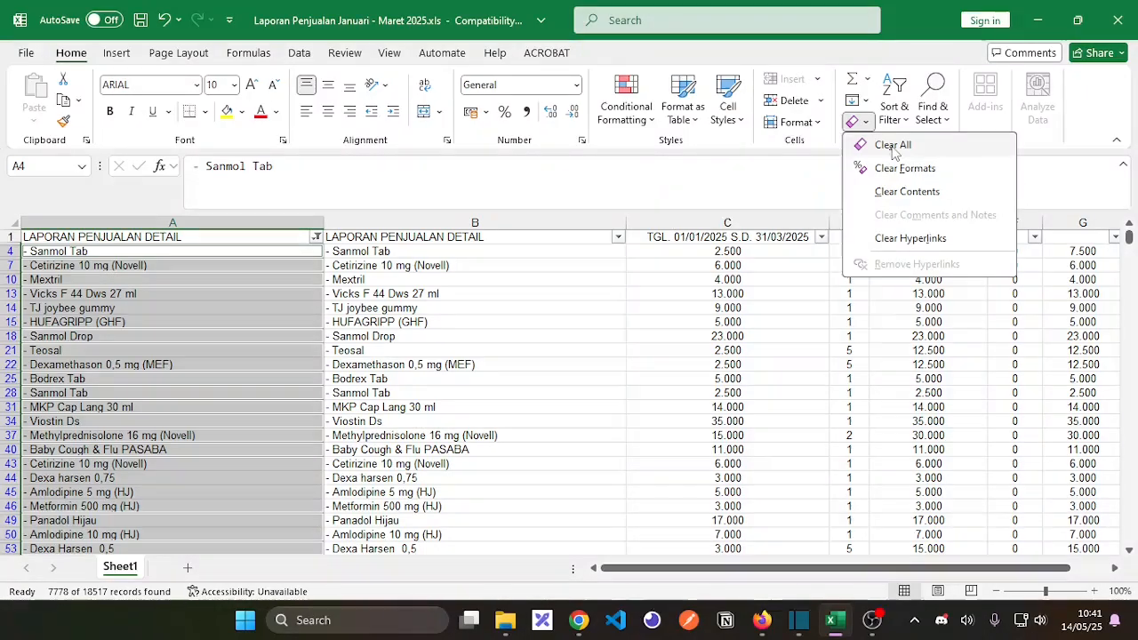
{"action": "left_click", "coordinate": [892, 147]}
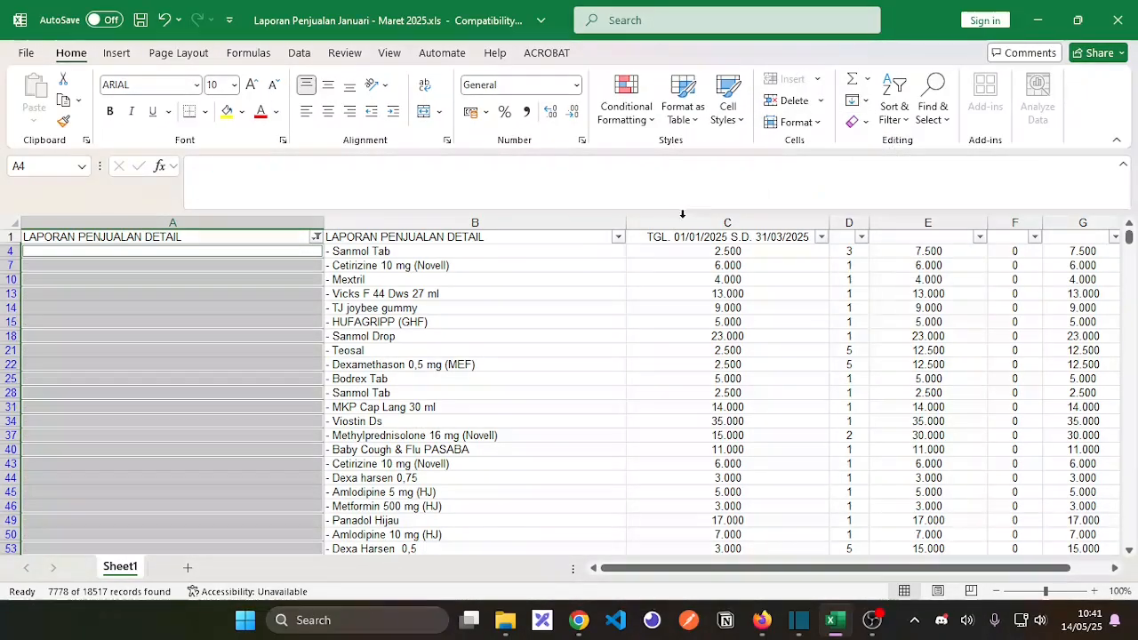
{"action": "left_click", "coordinate": [339, 251]}
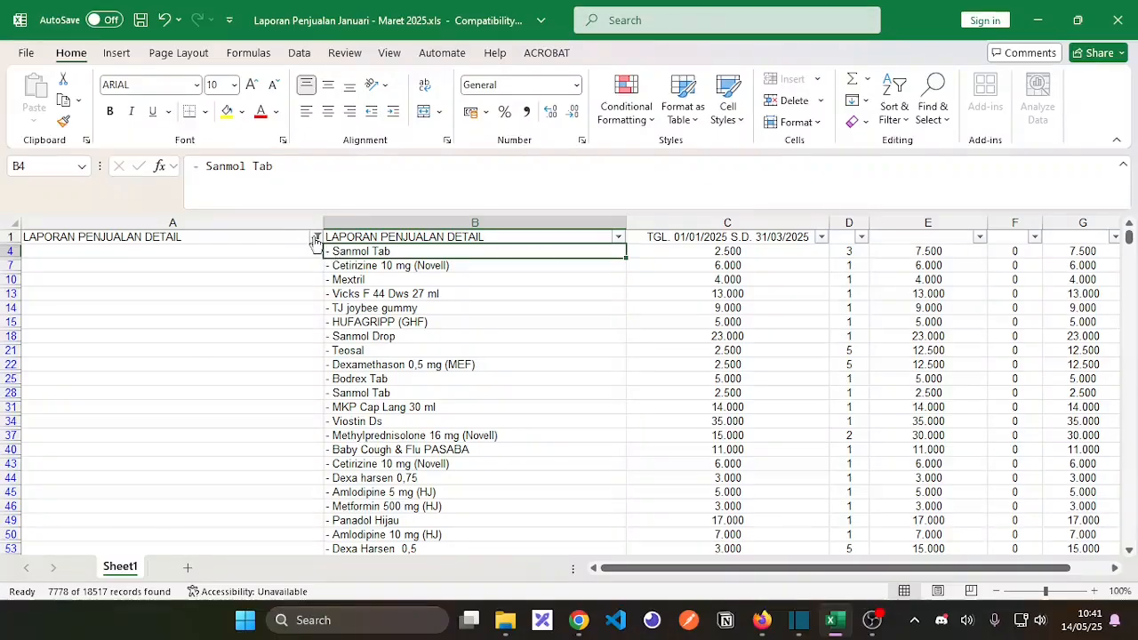
{"action": "left_click", "coordinate": [315, 236]}
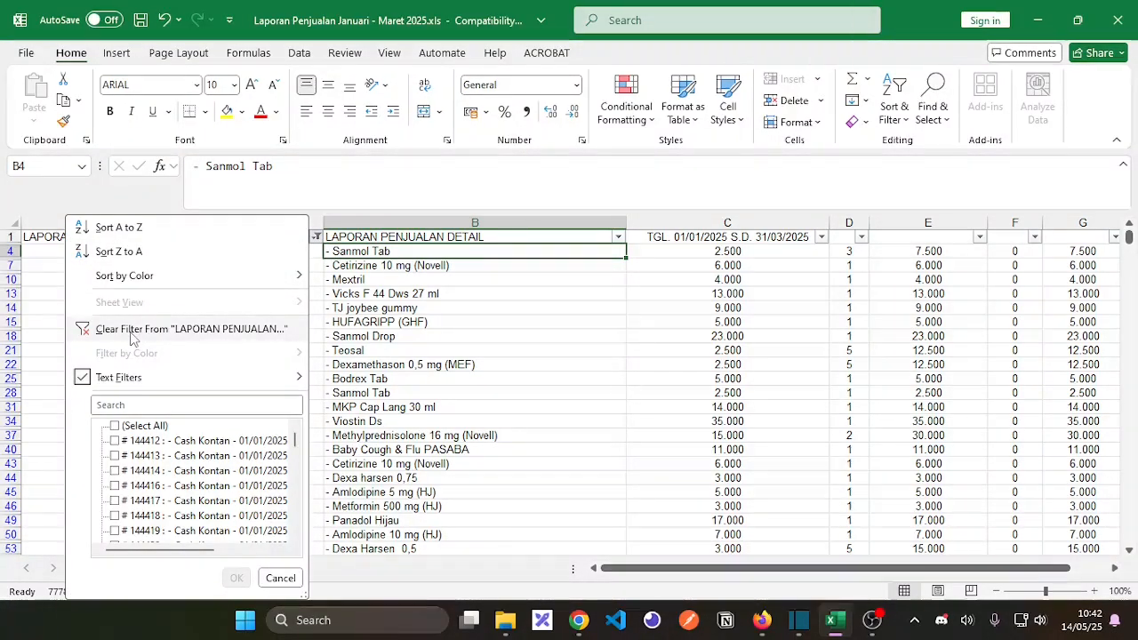
{"action": "left_click", "coordinate": [130, 331]}
Step: Examine the invoice entries in A3 and A6 and the emptied cell A4 in column A
{"action": "left_click", "coordinate": [178, 265]}
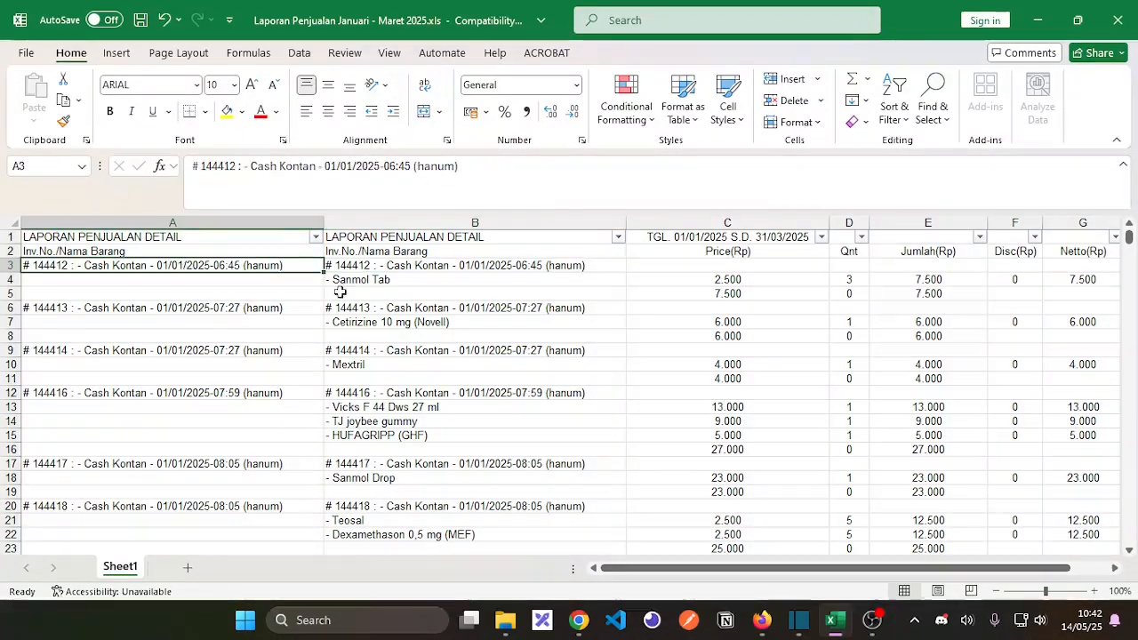
{"action": "key", "text": "Down"}
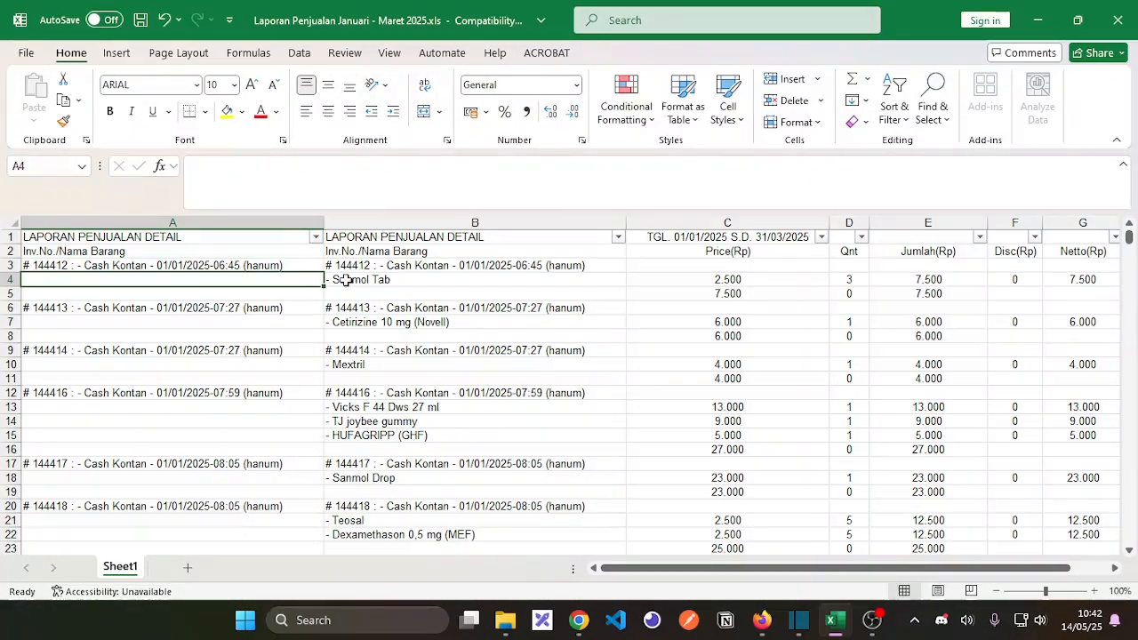
{"action": "left_click", "coordinate": [258, 264]}
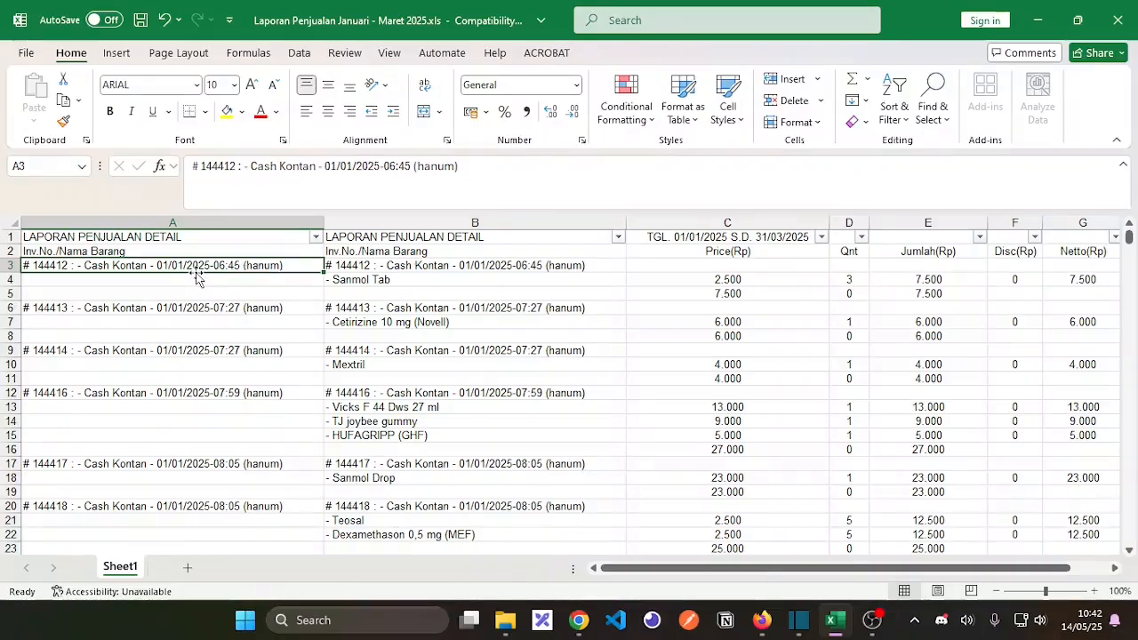
{"action": "left_click", "coordinate": [208, 308]}
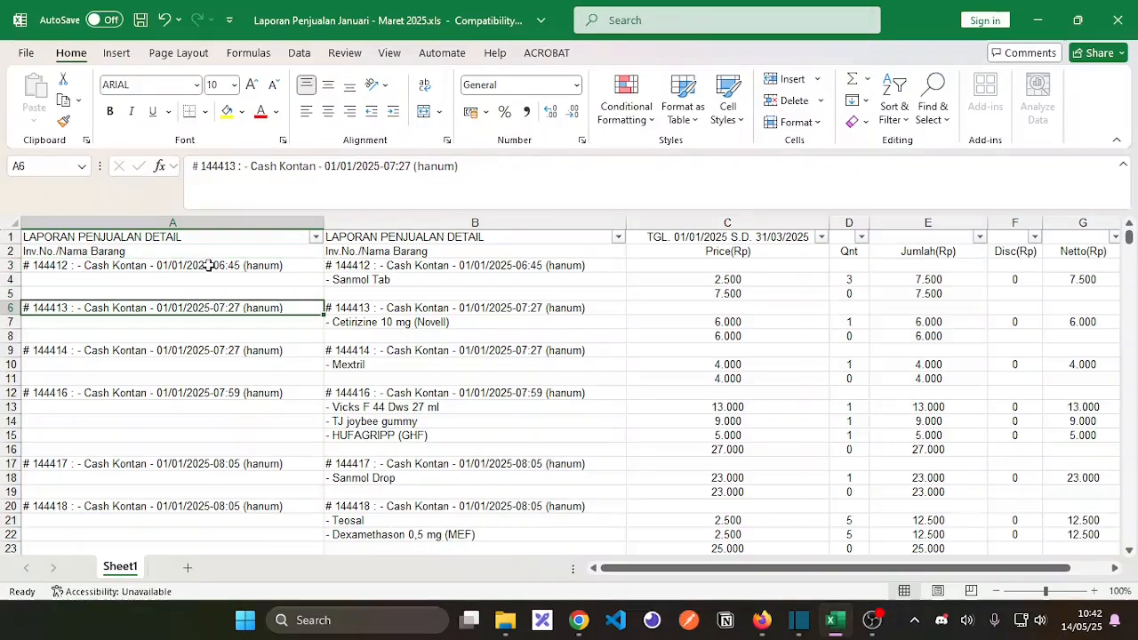
{"action": "left_click", "coordinate": [208, 265]}
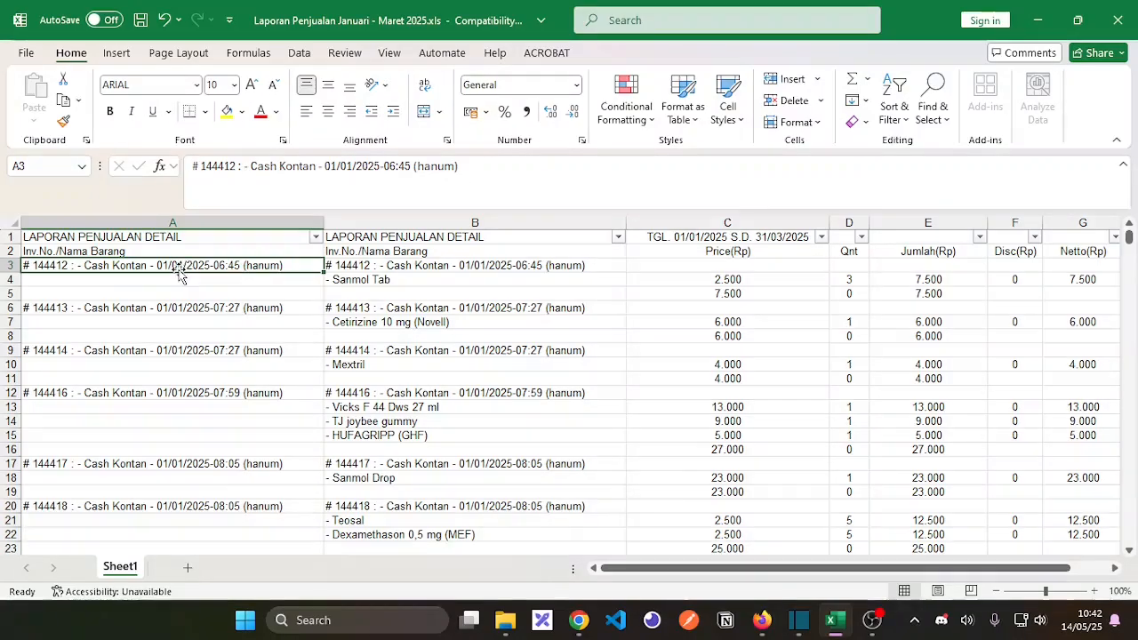
{"action": "left_click", "coordinate": [90, 283]}
Step: Copy the invoice entry in A3 into the empty cells A4 and A5
{"action": "left_click", "coordinate": [82, 268]}
{"action": "key", "text": "ctrl+c"}
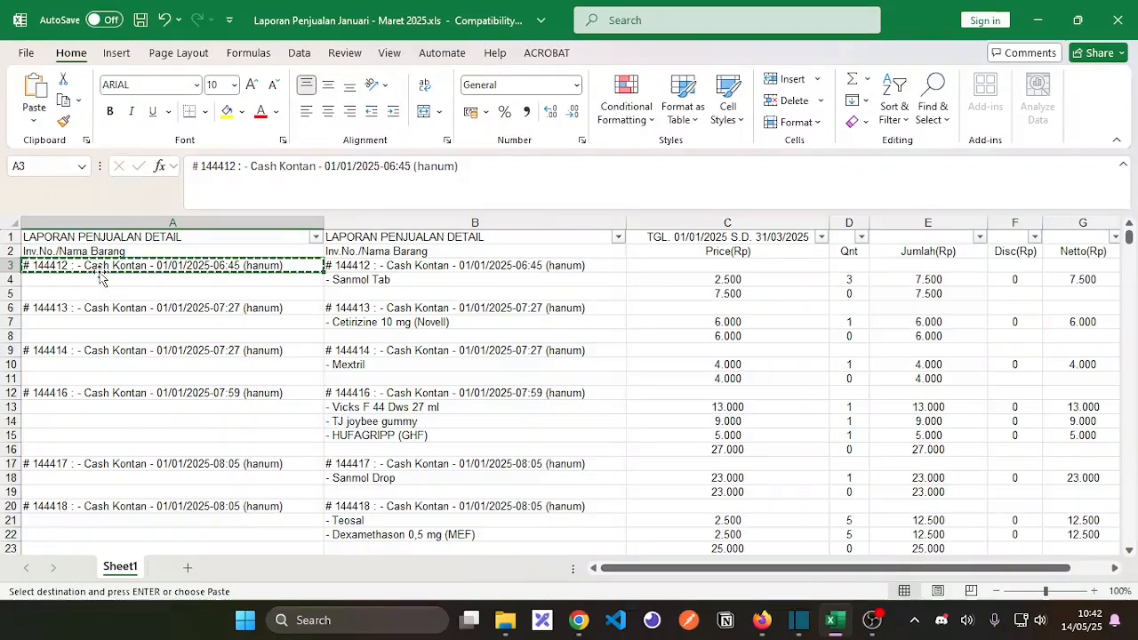
{"action": "left_click", "coordinate": [96, 283]}
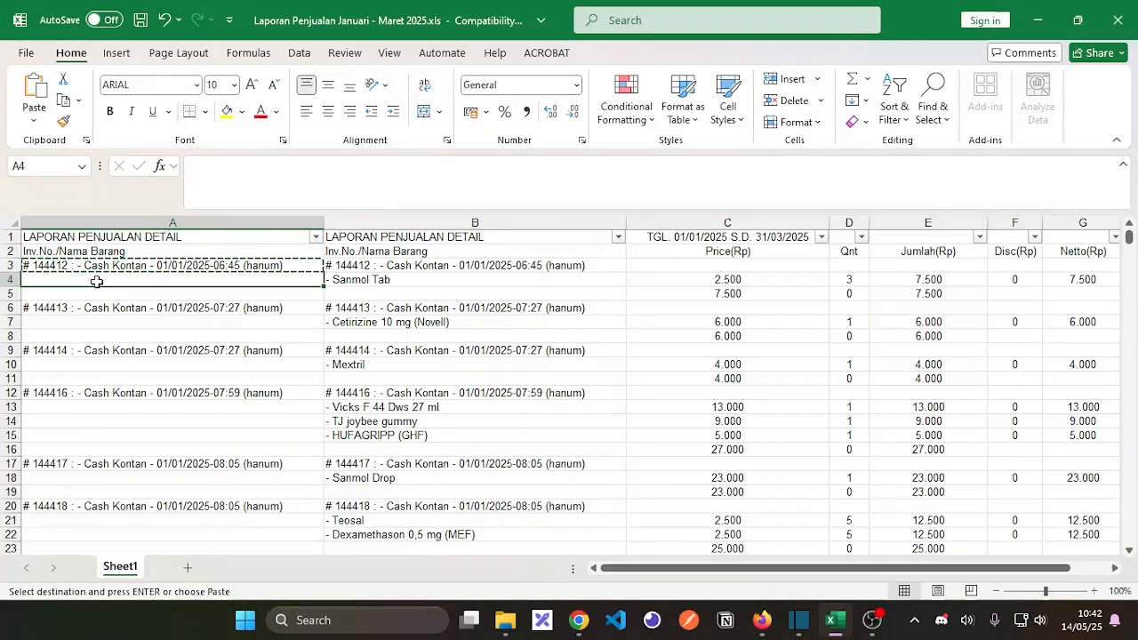
{"action": "key", "text": "ctrl+v"}
{"action": "left_click", "coordinate": [98, 293]}
{"action": "key", "text": "ctrl+v"}
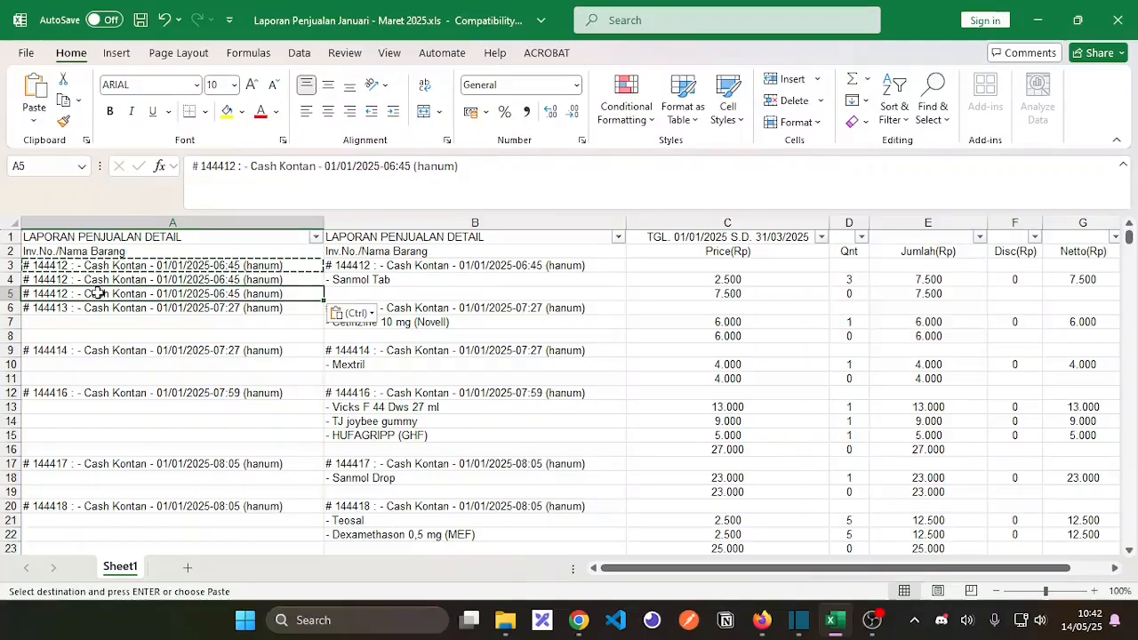
Step: Copy the invoice entry in A6 into the empty cell A7
{"action": "left_click", "coordinate": [96, 308]}
{"action": "key", "text": "ctrl+c"}
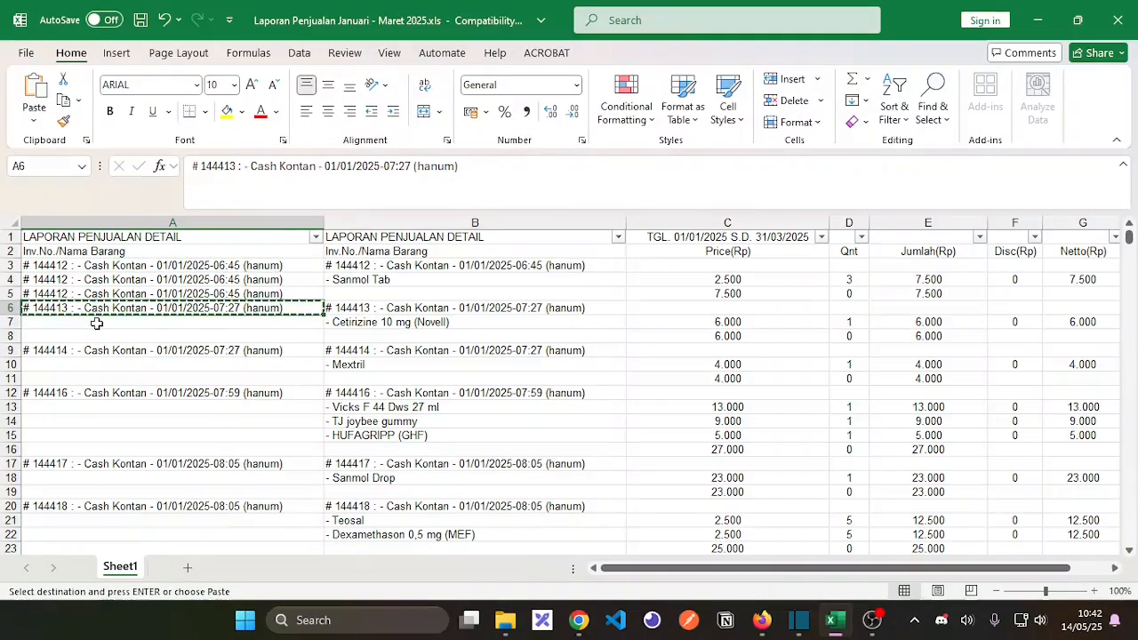
{"action": "left_click", "coordinate": [96, 324]}
{"action": "key", "text": "ctrl+v"}
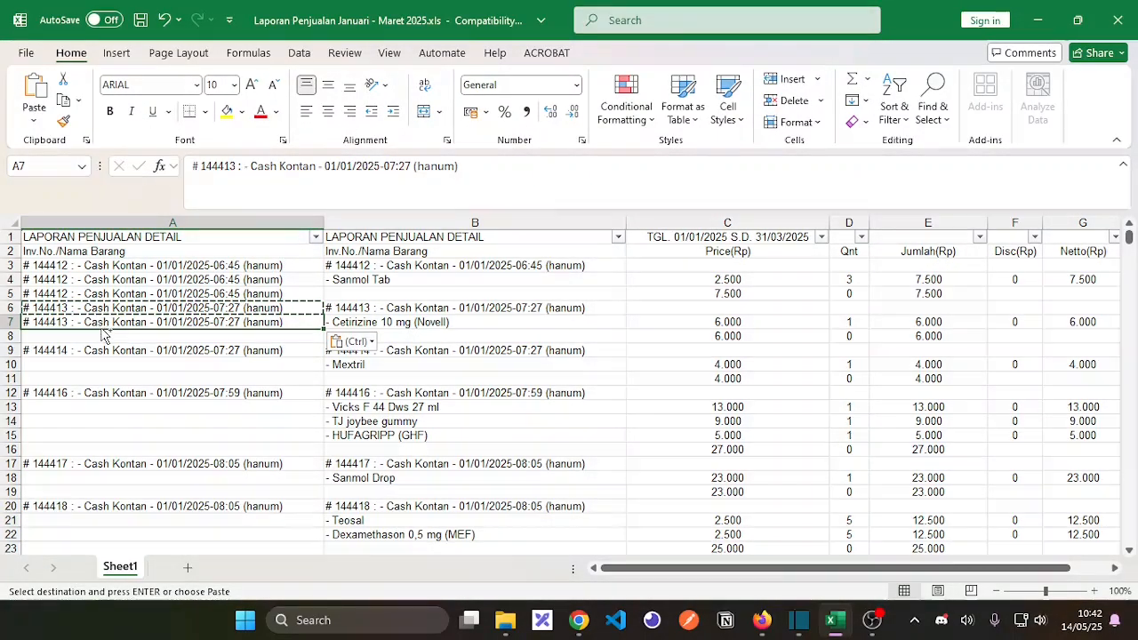
Step: Undo the invoice entries pasted into A7, A5 and A4, and cancel the pending copy
{"action": "key", "text": "ctrl+z"}
{"action": "left_click", "coordinate": [92, 298]}
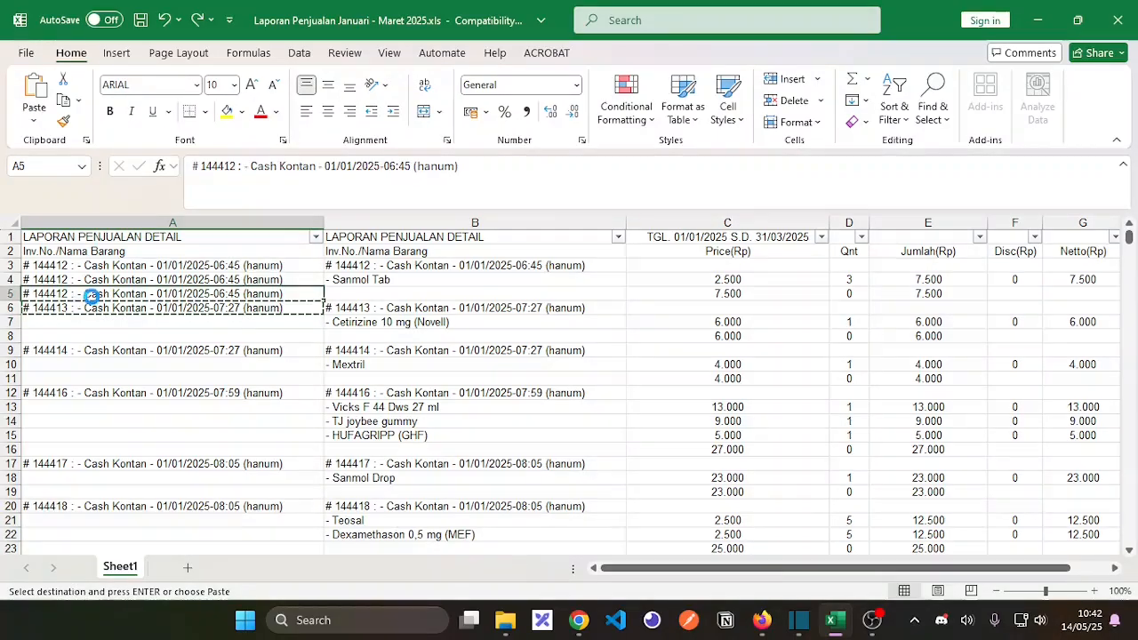
{"action": "key", "text": "ctrl+z"}
{"action": "key", "text": "ctrl+z"}
{"action": "left_click", "coordinate": [114, 308]}
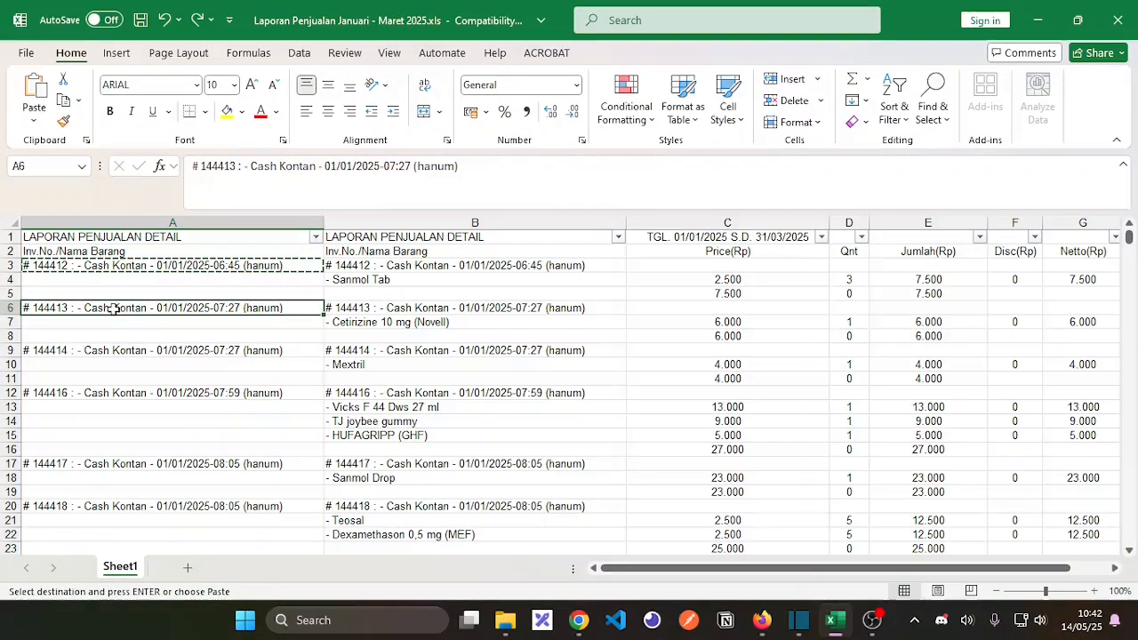
{"action": "key", "text": "Escape"}
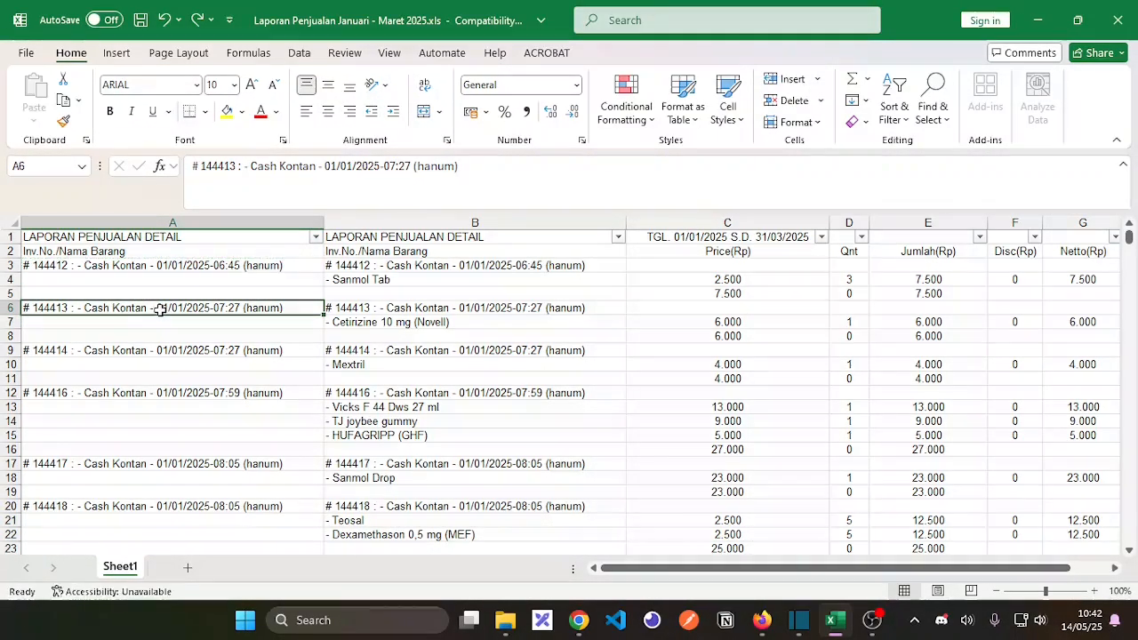
Step: Compare the invoice entry in A3 with the item, price, quantity and amount in row 4
{"action": "left_click", "coordinate": [360, 279]}
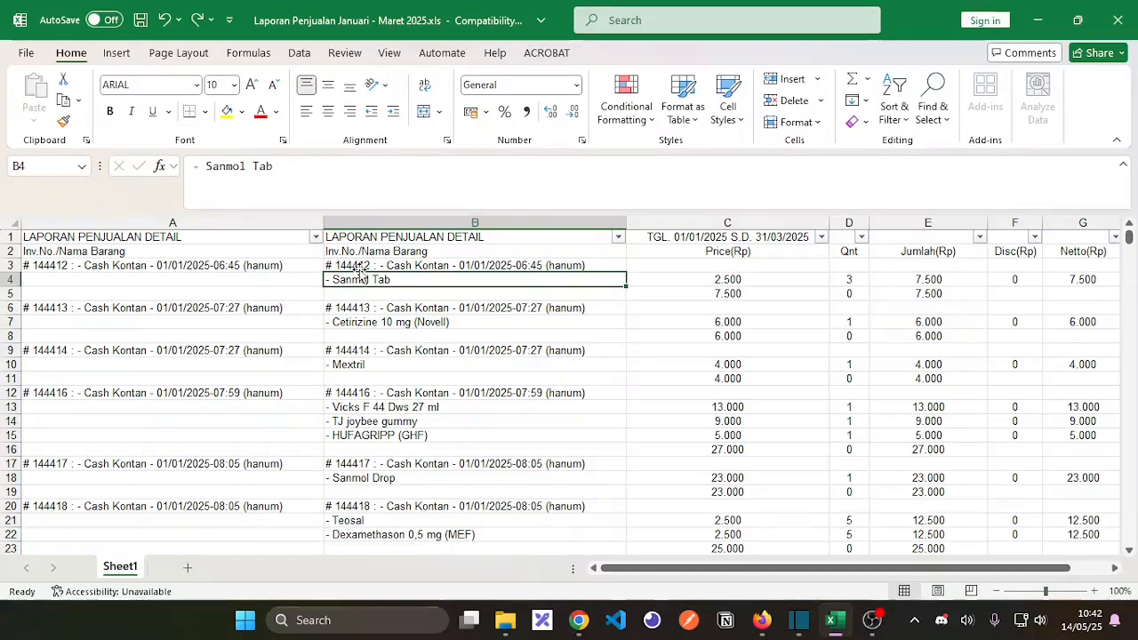
{"action": "left_click", "coordinate": [250, 264]}
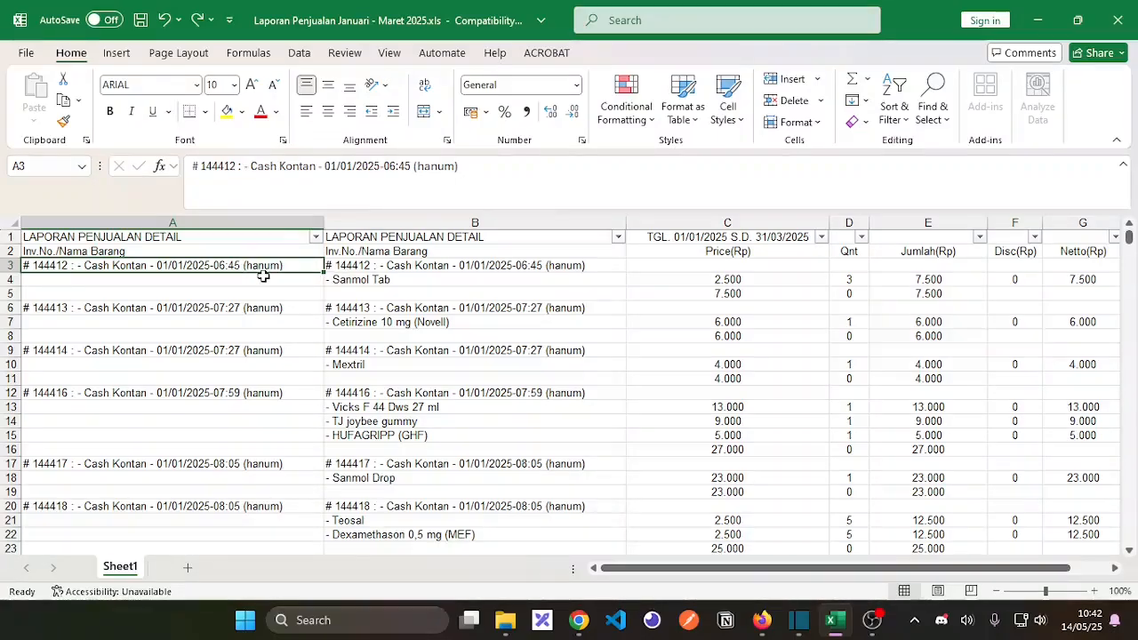
{"action": "left_click", "coordinate": [378, 279]}
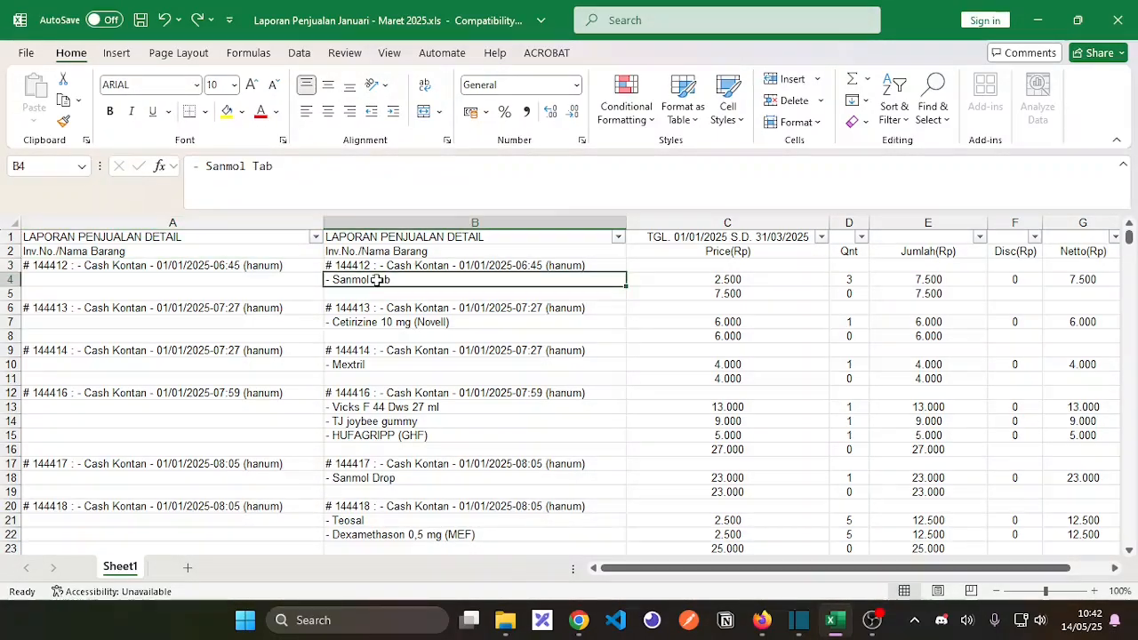
{"action": "left_click", "coordinate": [738, 283]}
{"action": "left_click", "coordinate": [849, 278]}
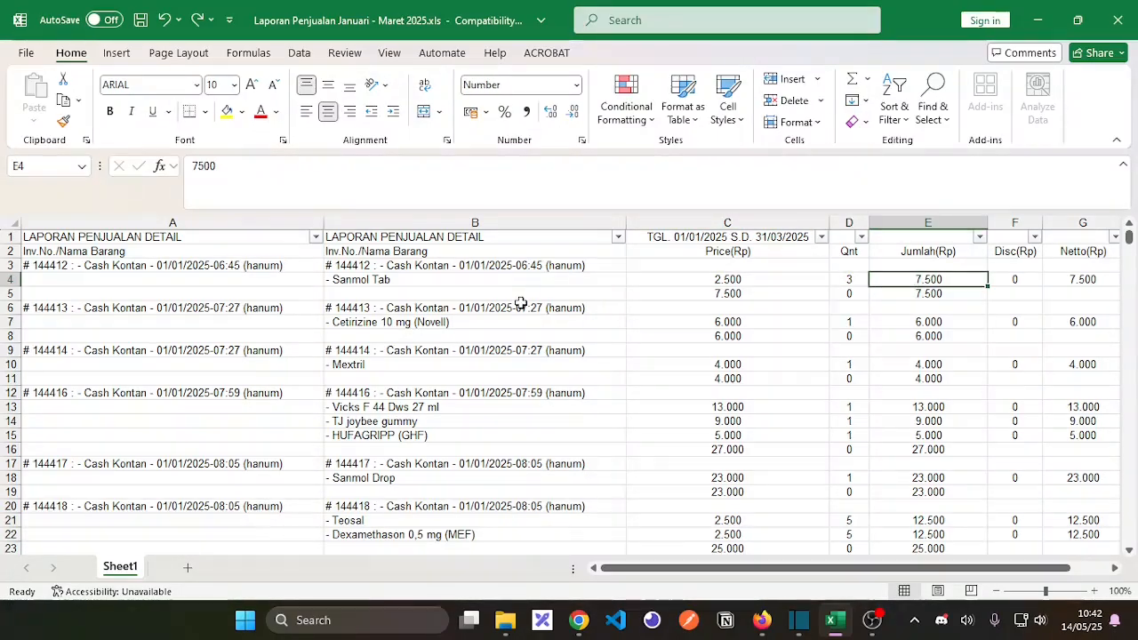
{"action": "left_click", "coordinate": [185, 270]}
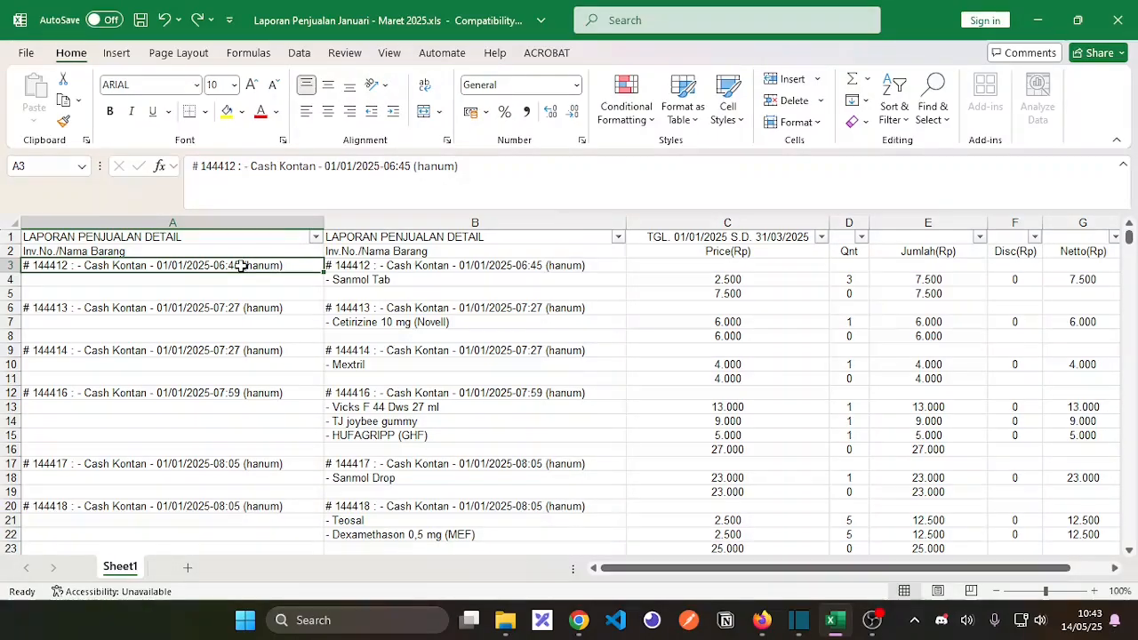
Step: Select all the blank cells in column A with Go To Special, using the Blanks option
{"action": "left_click", "coordinate": [245, 251]}
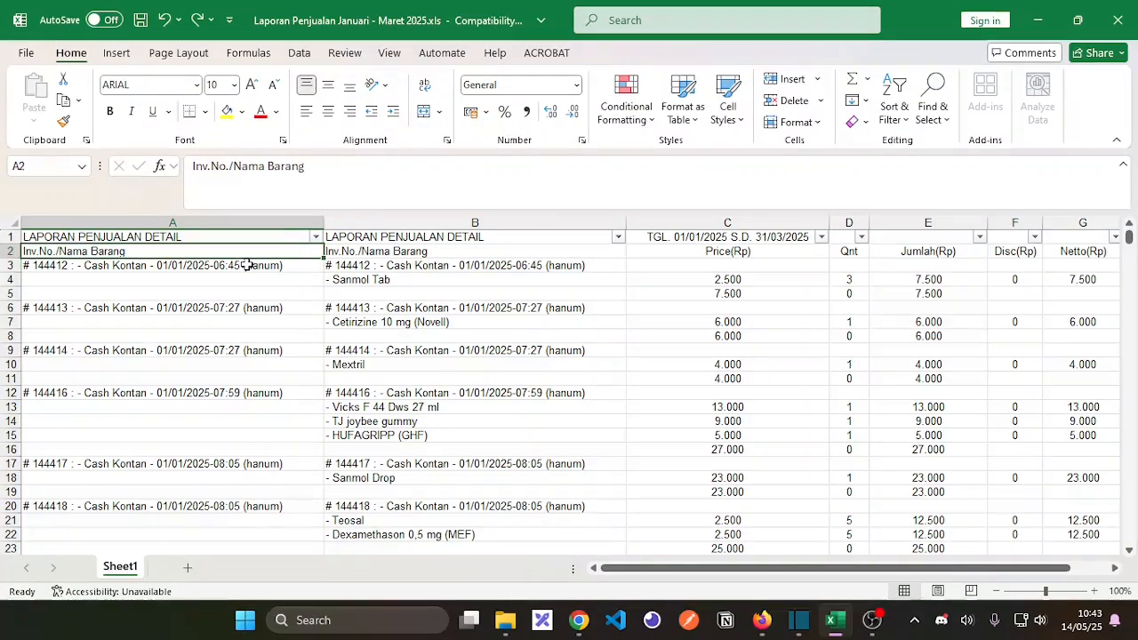
{"action": "left_click", "coordinate": [247, 265]}
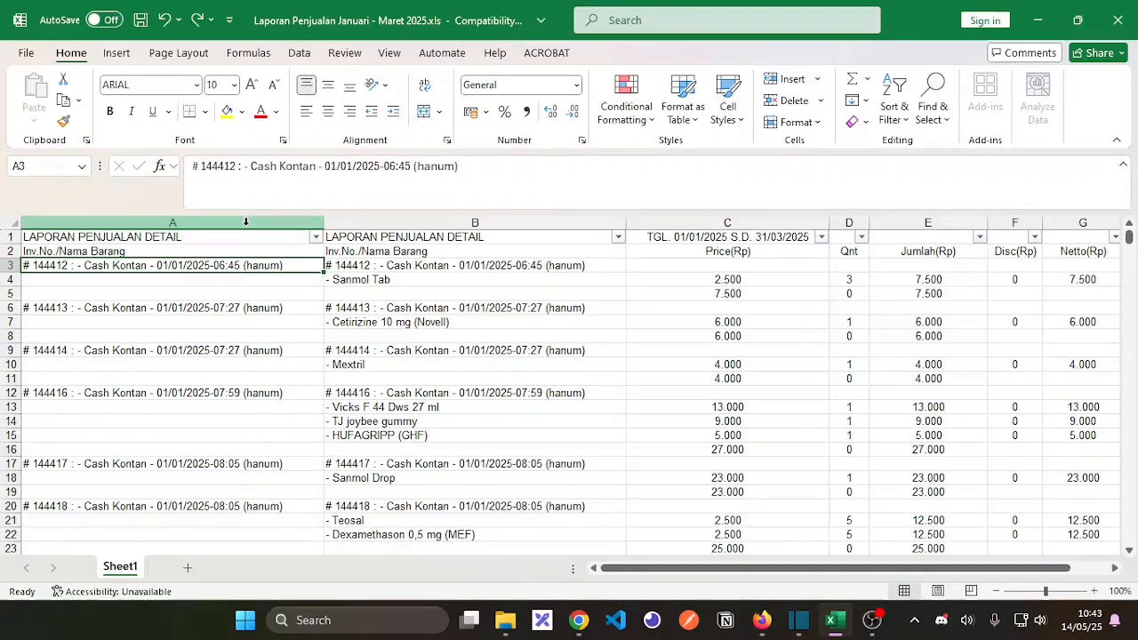
{"action": "left_click", "coordinate": [246, 222]}
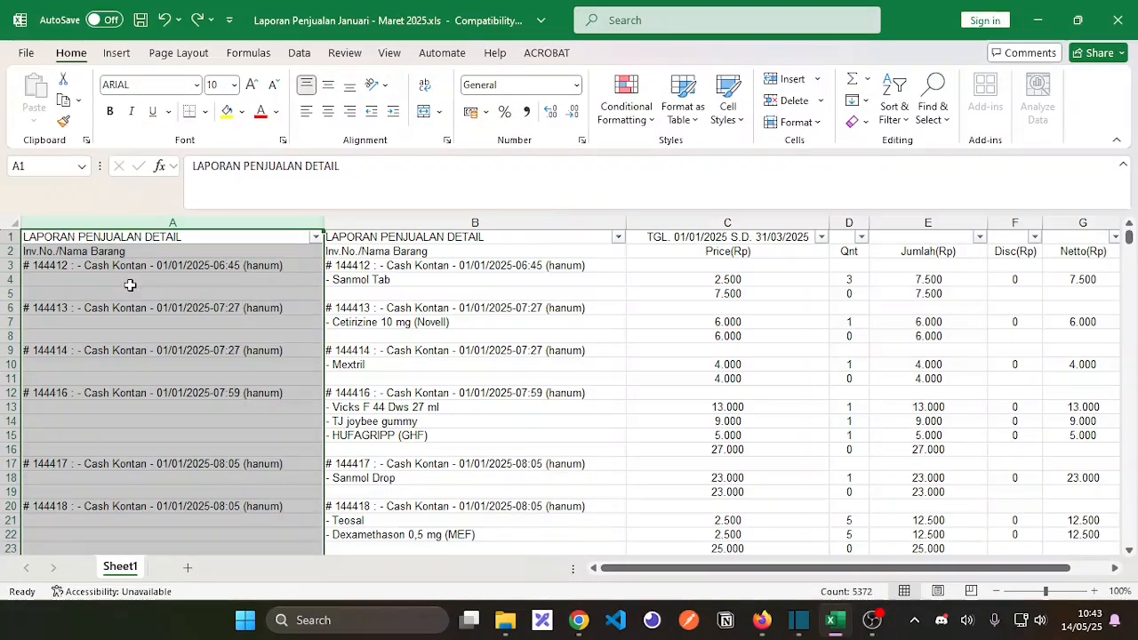
{"action": "key", "text": "ctrl+g"}
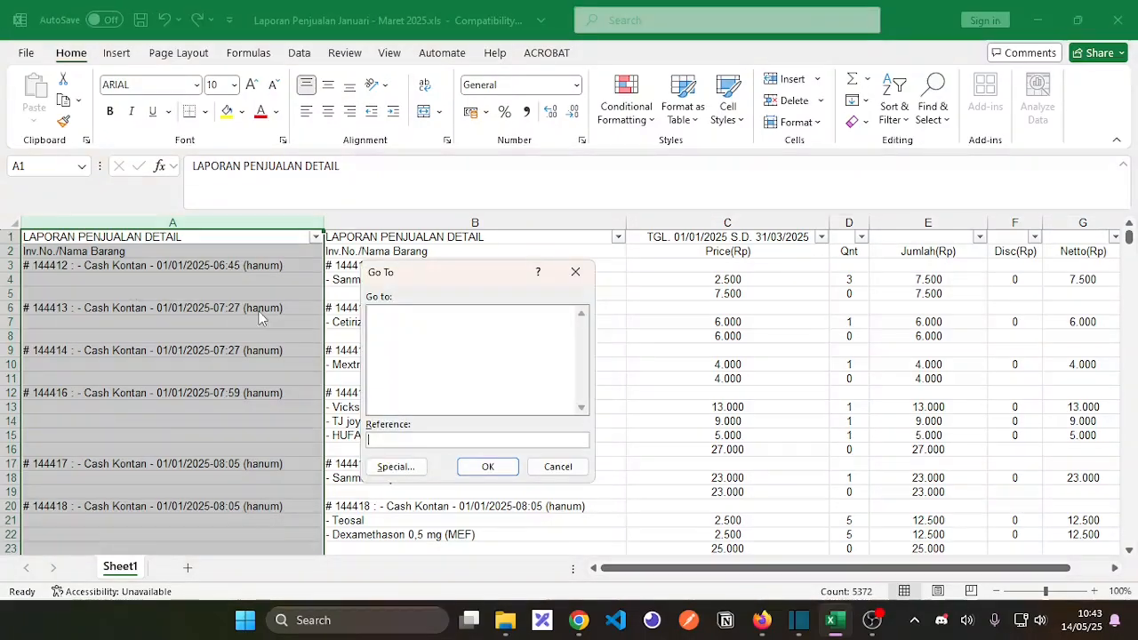
{"action": "left_click_drag", "start_coordinate": [407, 274], "coordinate": [445, 267]}
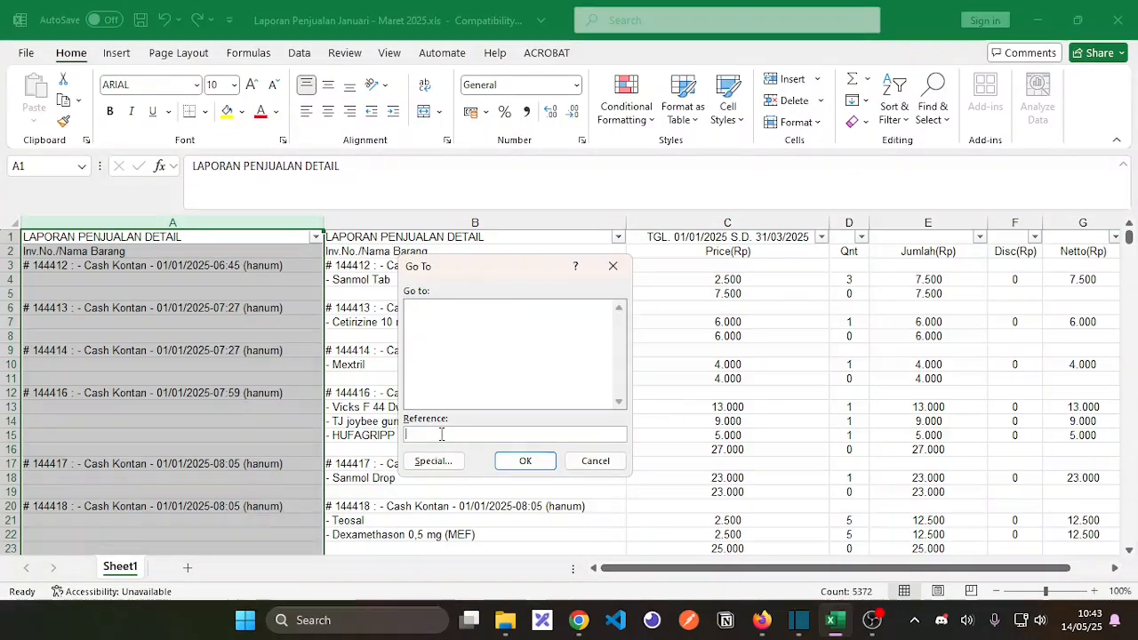
{"action": "left_click", "coordinate": [434, 462]}
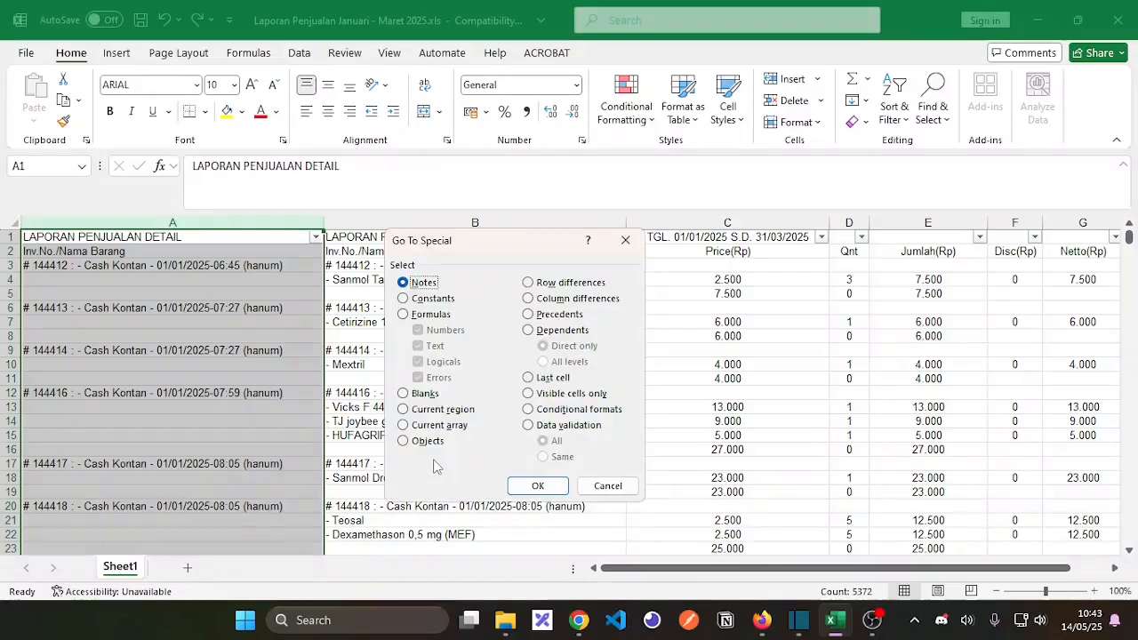
{"action": "left_click", "coordinate": [421, 394]}
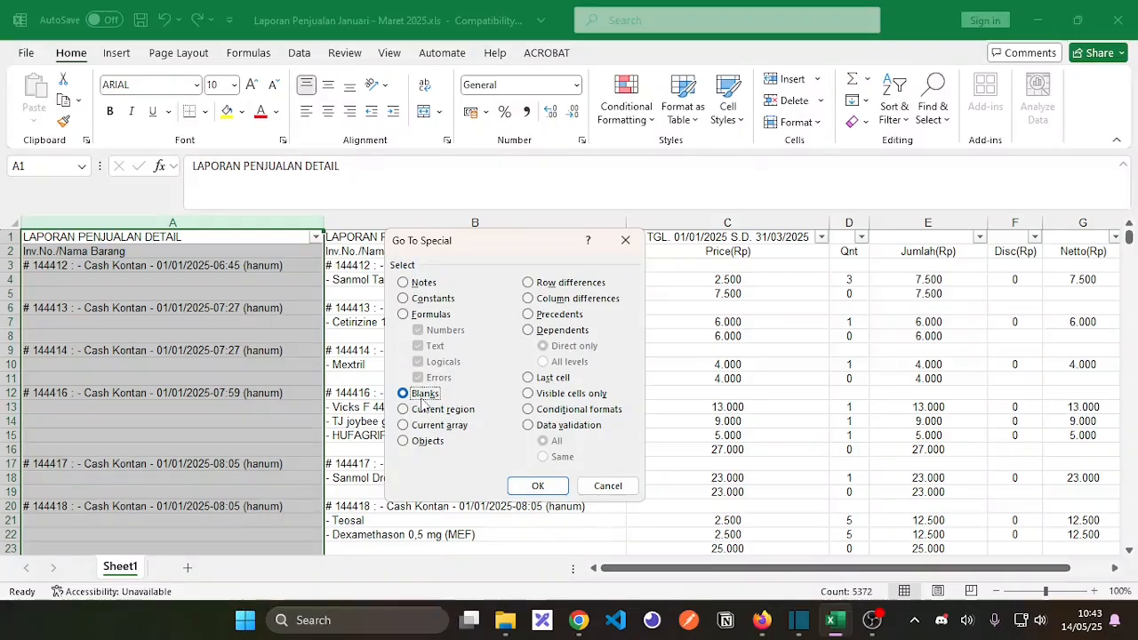
{"action": "left_click", "coordinate": [538, 487]}
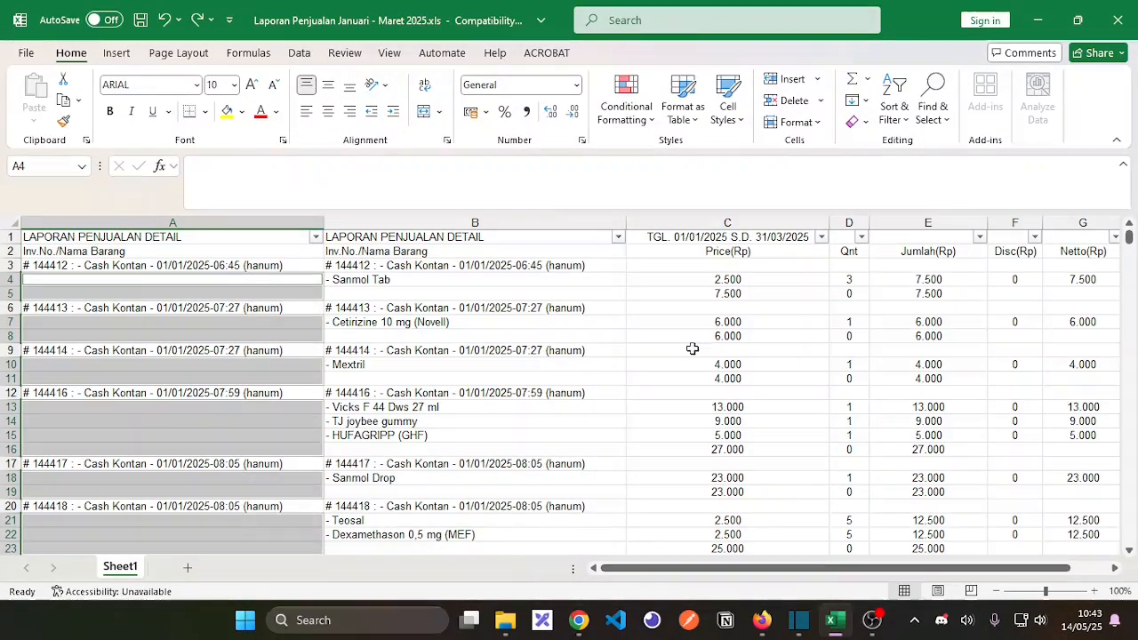
Step: Fill all the selected blank cells at once with a relative reference to the cell above, entering =A3 for A4
{"action": "mouse_move", "coordinate": [1128, 245]}
{"action": "left_mouse_down"}
{"action": "mouse_move", "coordinate": [1133, 591]}
{"action": "mouse_move", "coordinate": [1128, 240]}
{"action": "left_mouse_up"}
{"action": "type", "text": "="}
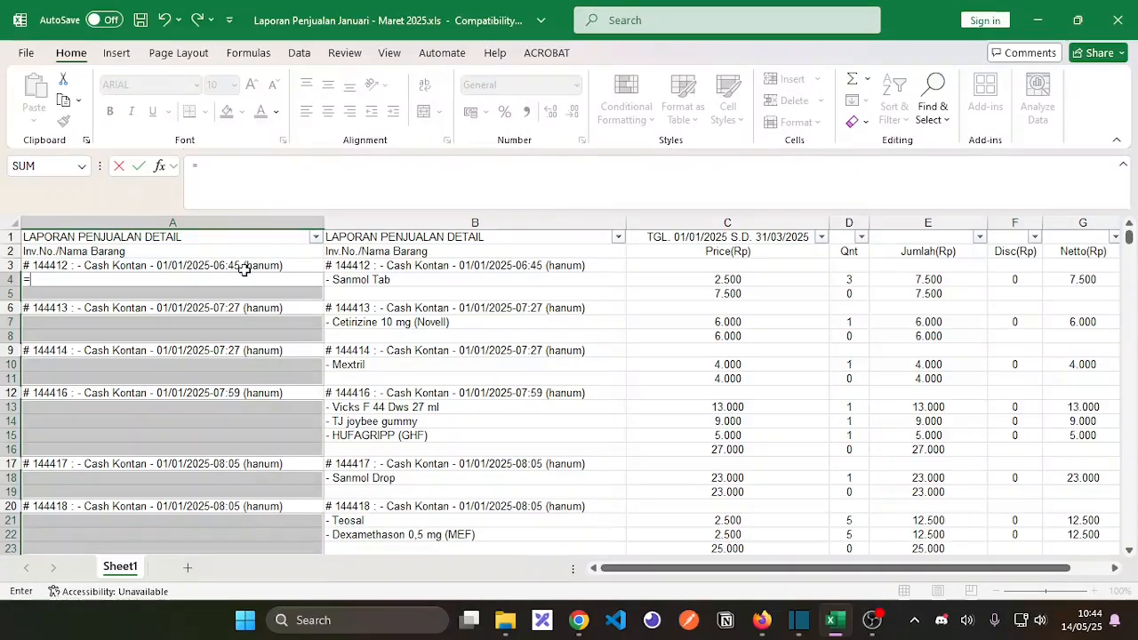
{"action": "left_click", "coordinate": [245, 269]}
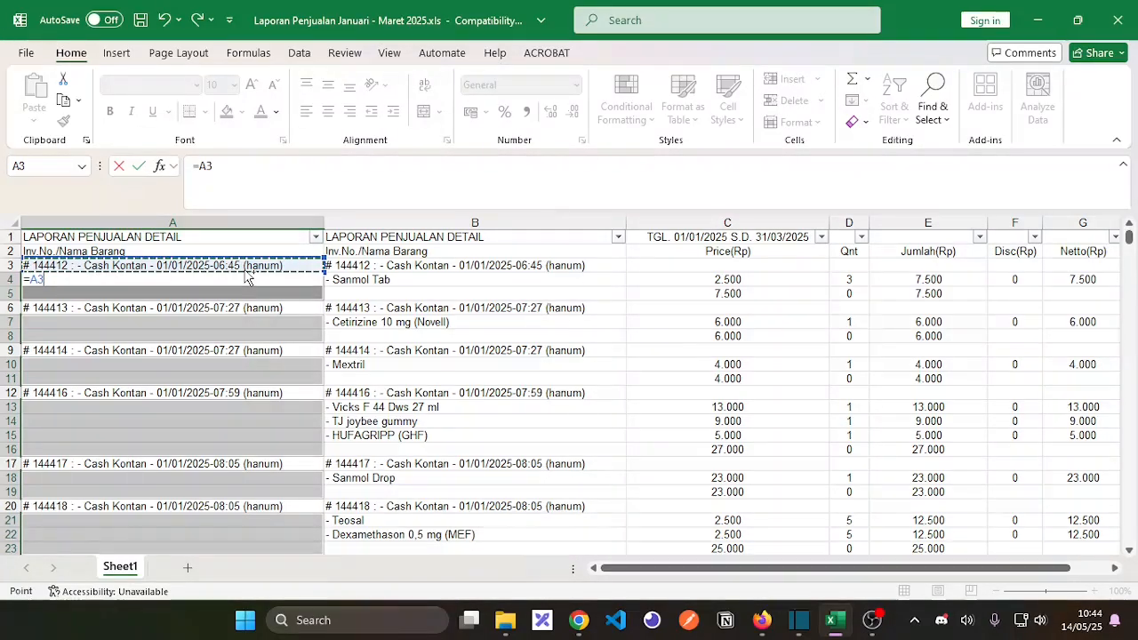
{"action": "key", "text": "ctrl+Return"}
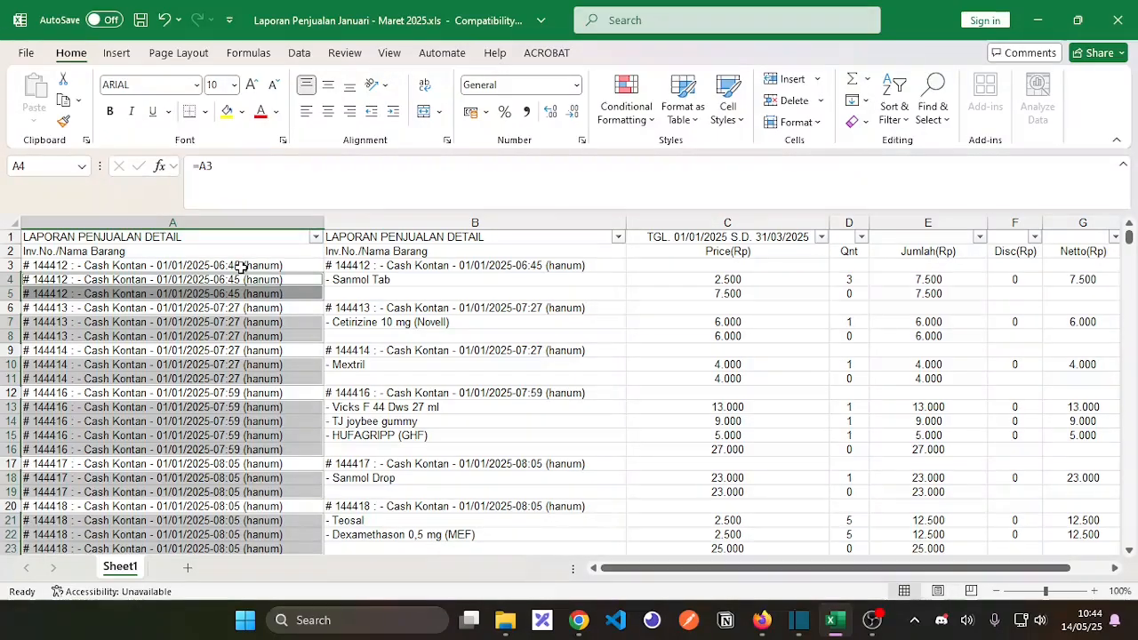
Step: Compare the invoice entry in A3 with the formulas filled into A4 through A8 to see which cell each one references
{"action": "left_click", "coordinate": [242, 267]}
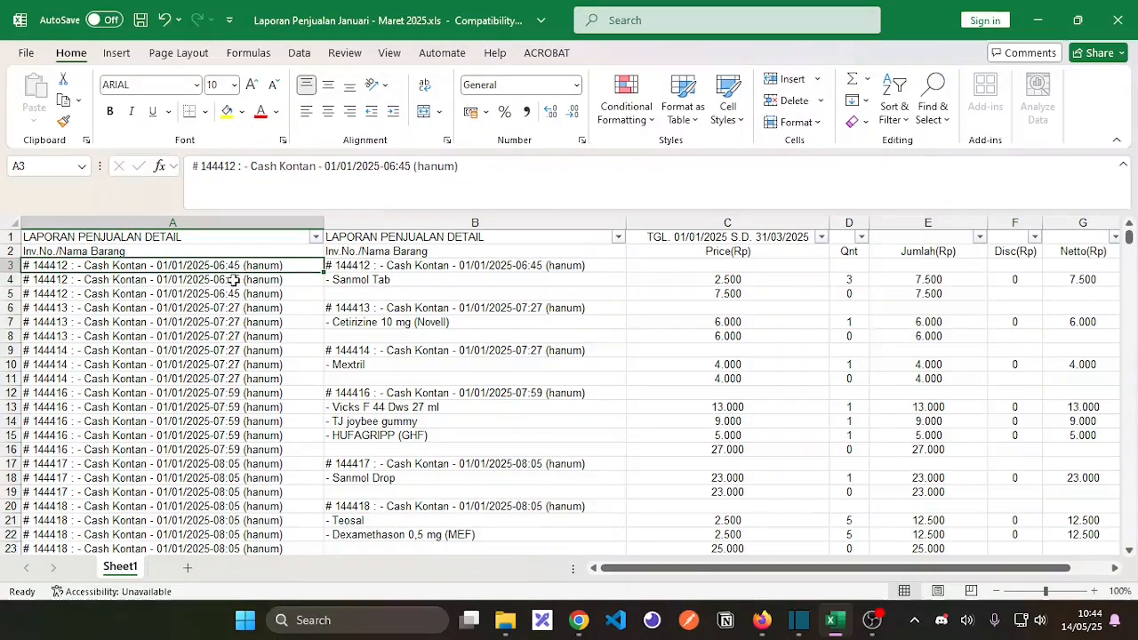
{"action": "left_click", "coordinate": [233, 280]}
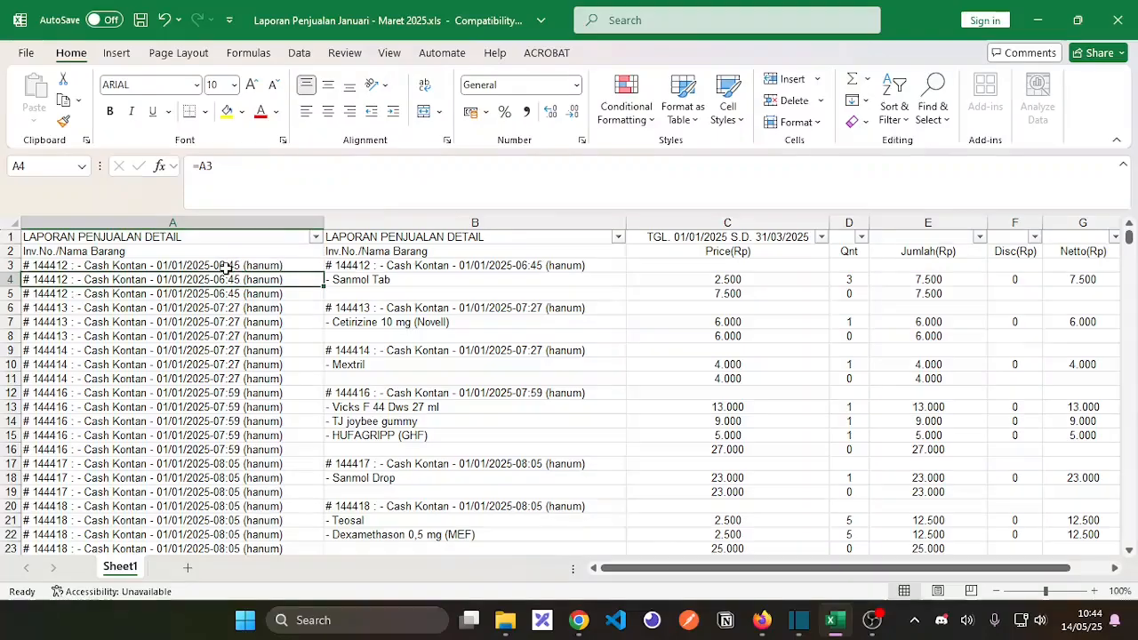
{"action": "left_click", "coordinate": [228, 265]}
{"action": "left_click", "coordinate": [226, 280]}
{"action": "left_click", "coordinate": [226, 265]}
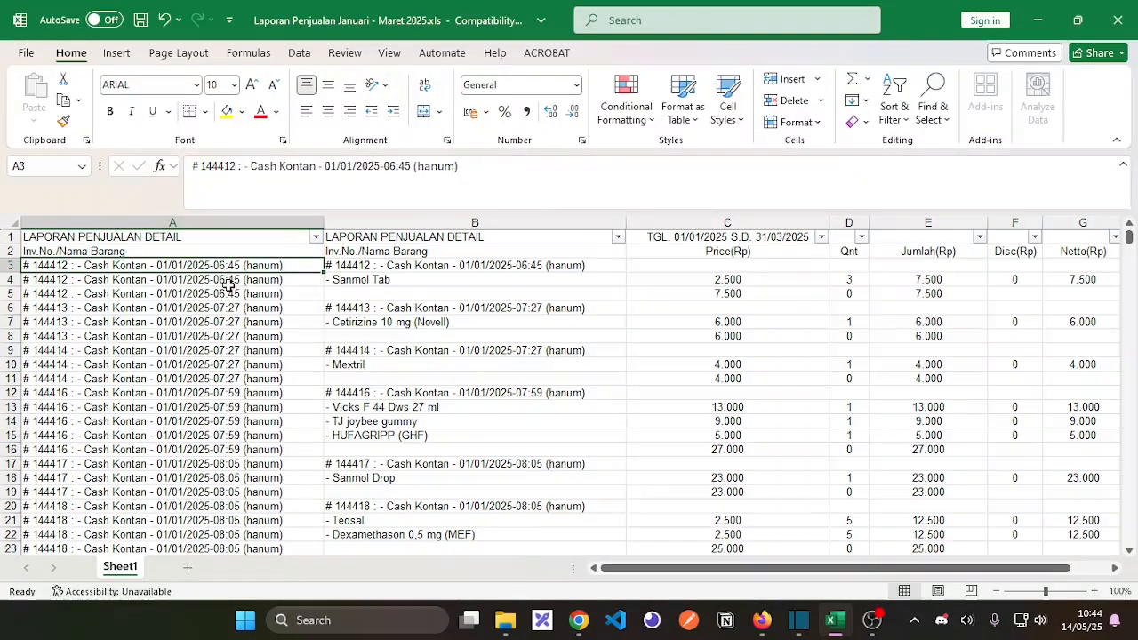
{"action": "left_click", "coordinate": [229, 279]}
{"action": "left_click", "coordinate": [229, 265]}
{"action": "left_click", "coordinate": [229, 279]}
{"action": "left_click", "coordinate": [154, 294]}
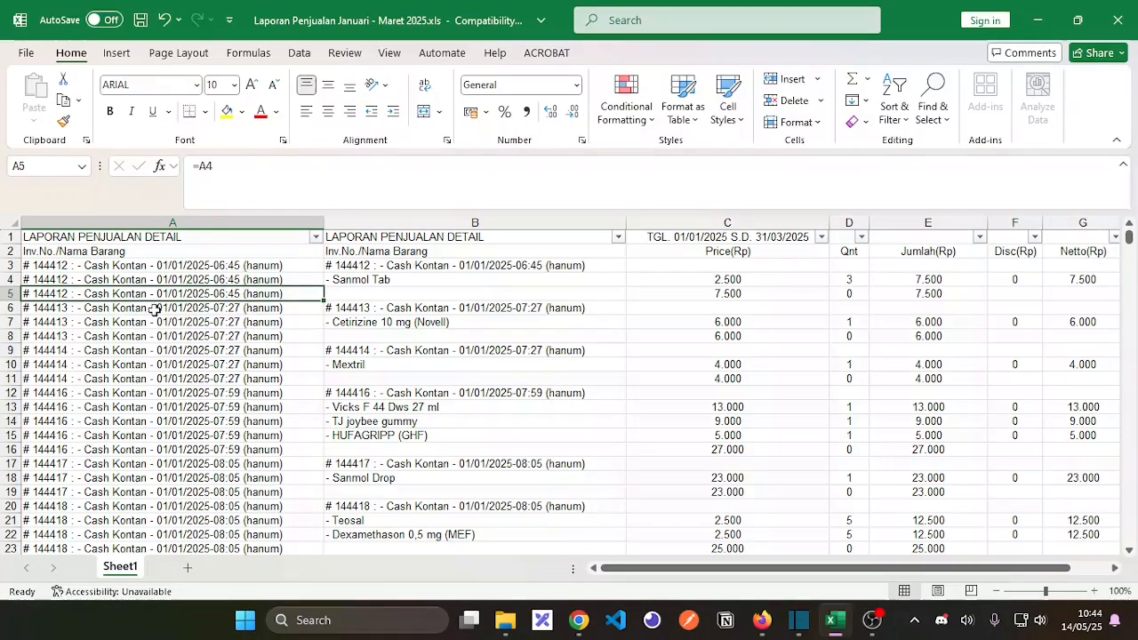
{"action": "left_click", "coordinate": [155, 308]}
{"action": "left_click", "coordinate": [155, 322]}
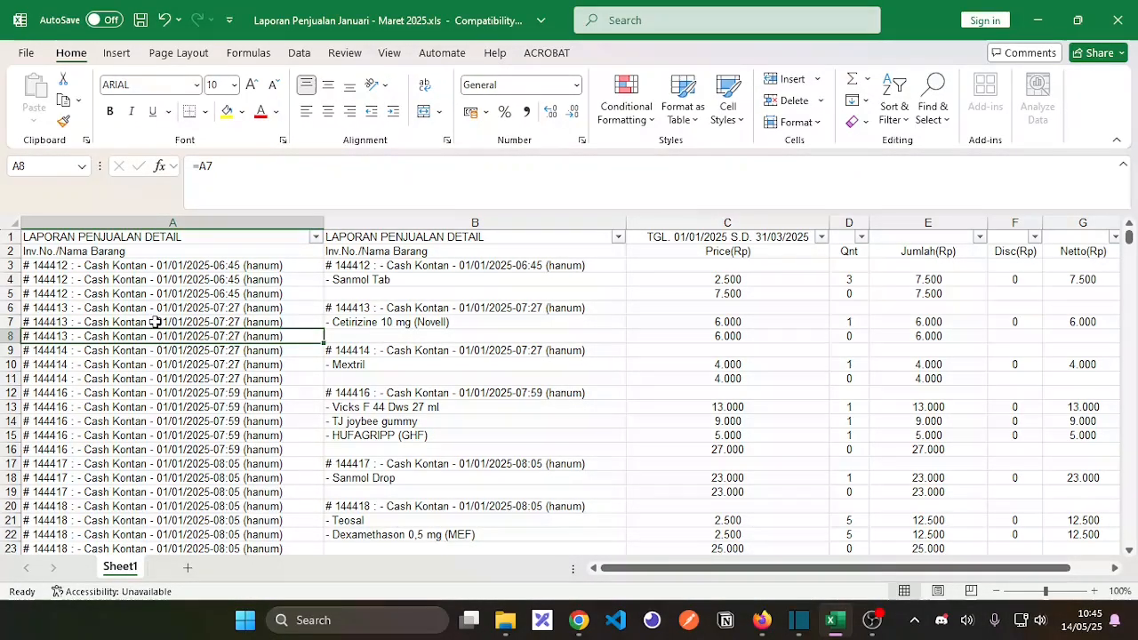
{"action": "left_click", "coordinate": [156, 336]}
{"action": "left_click", "coordinate": [133, 265]}
{"action": "left_click", "coordinate": [133, 279]}
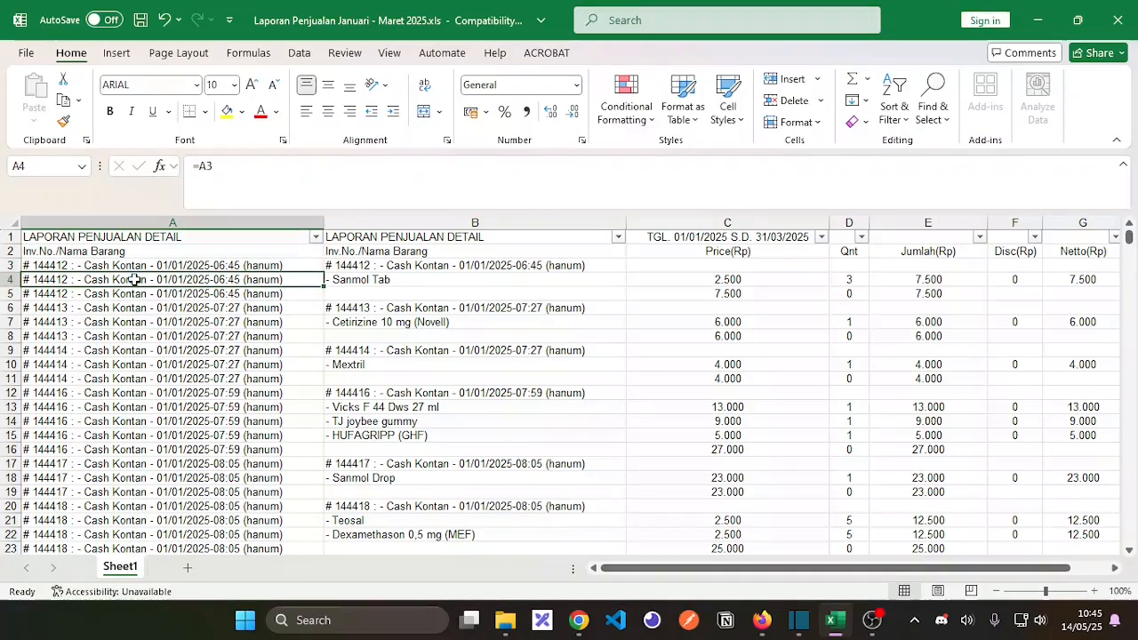
{"action": "left_click", "coordinate": [138, 265]}
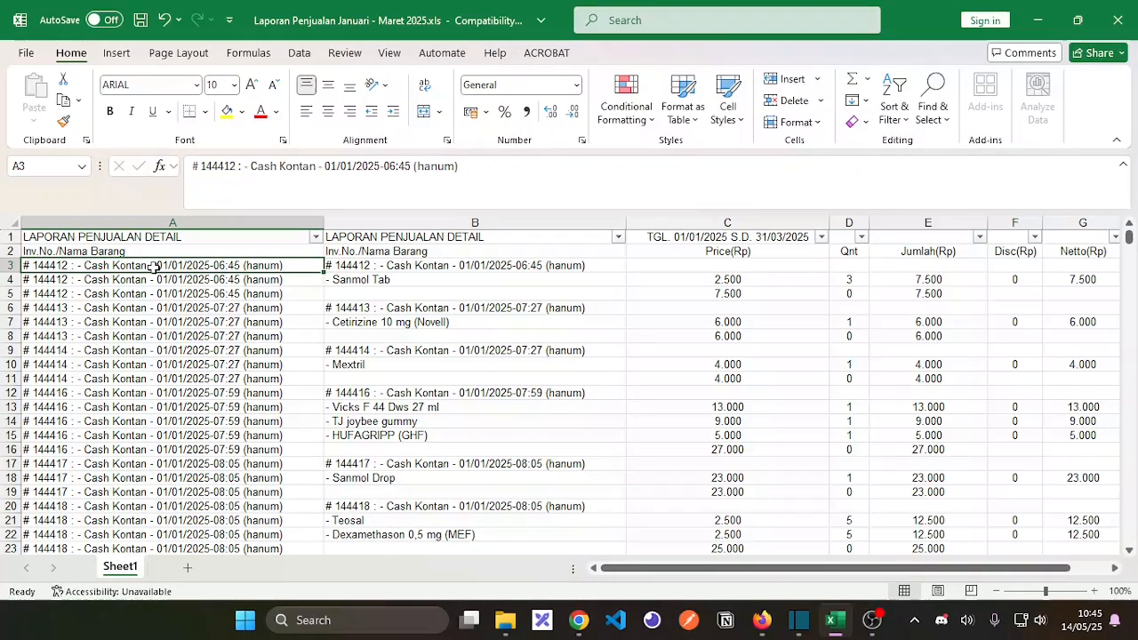
{"action": "key", "text": "Down"}
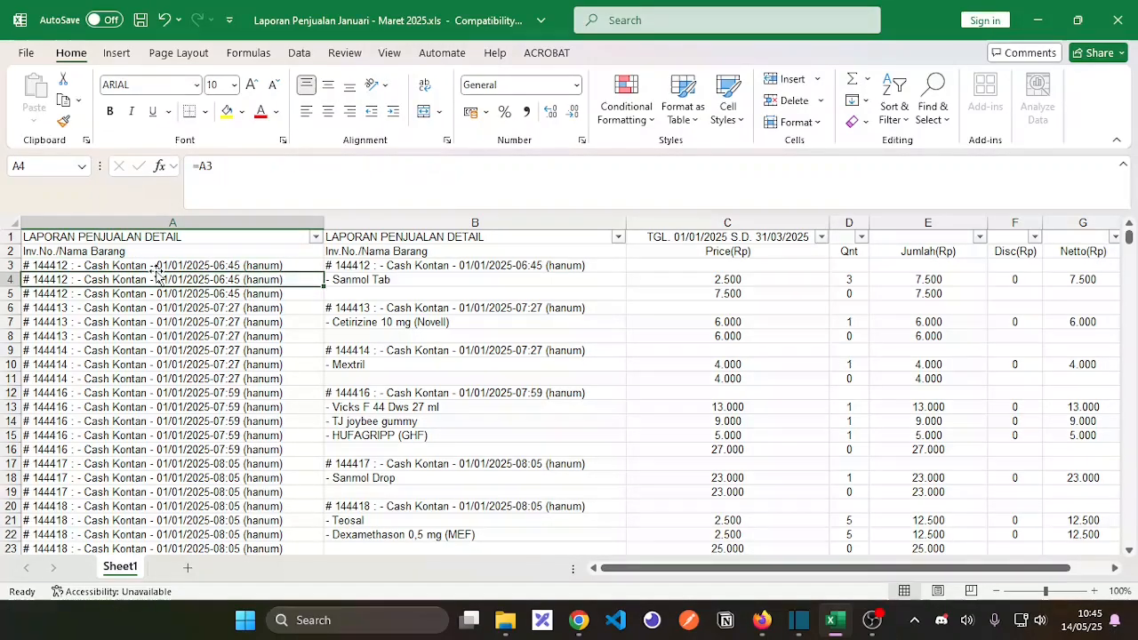
Step: Clear the invoice entry in A3 and check how the dependent formulas in A4 and A5 react
{"action": "left_click", "coordinate": [156, 265]}
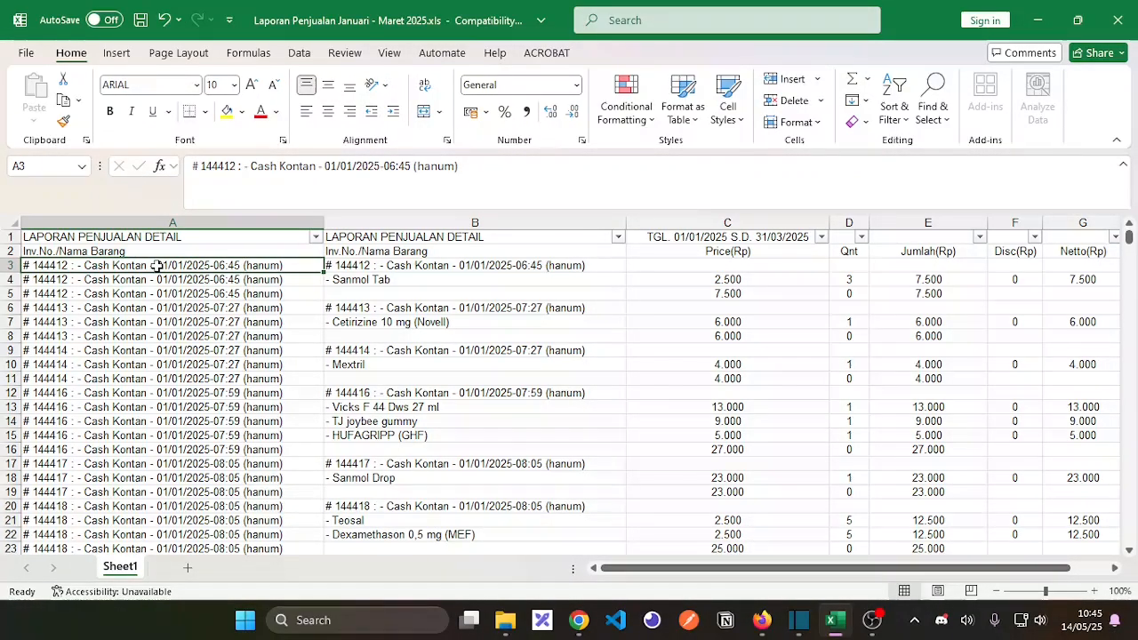
{"action": "key", "text": "Delete"}
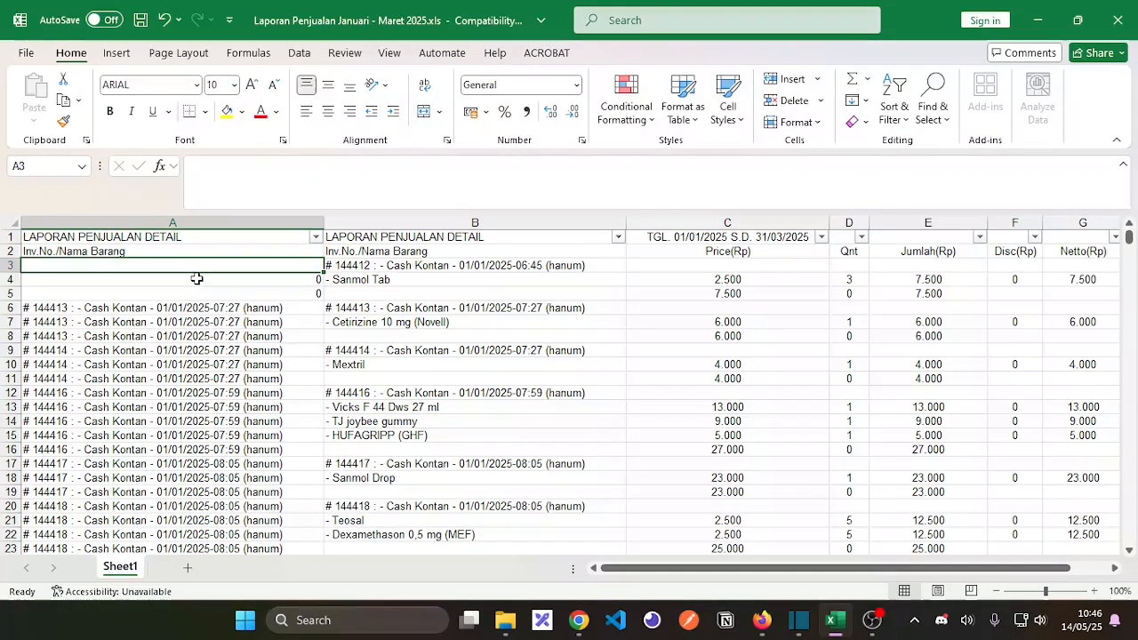
{"action": "key", "text": "Down"}
{"action": "key", "text": "Down"}
{"action": "key", "text": "Up"}
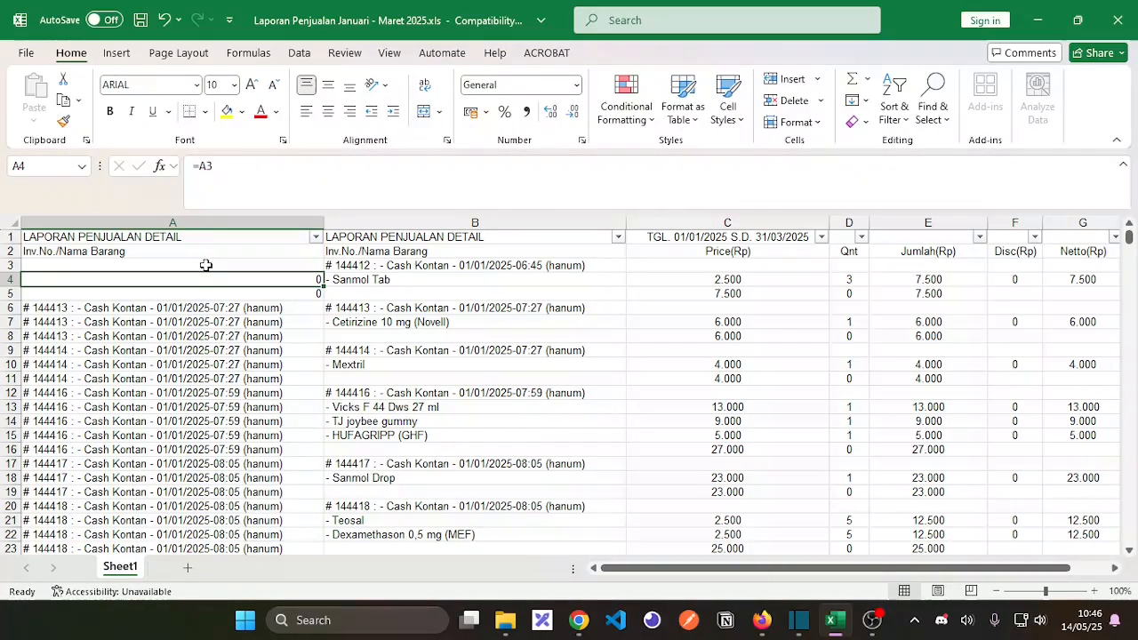
{"action": "left_click", "coordinate": [205, 265]}
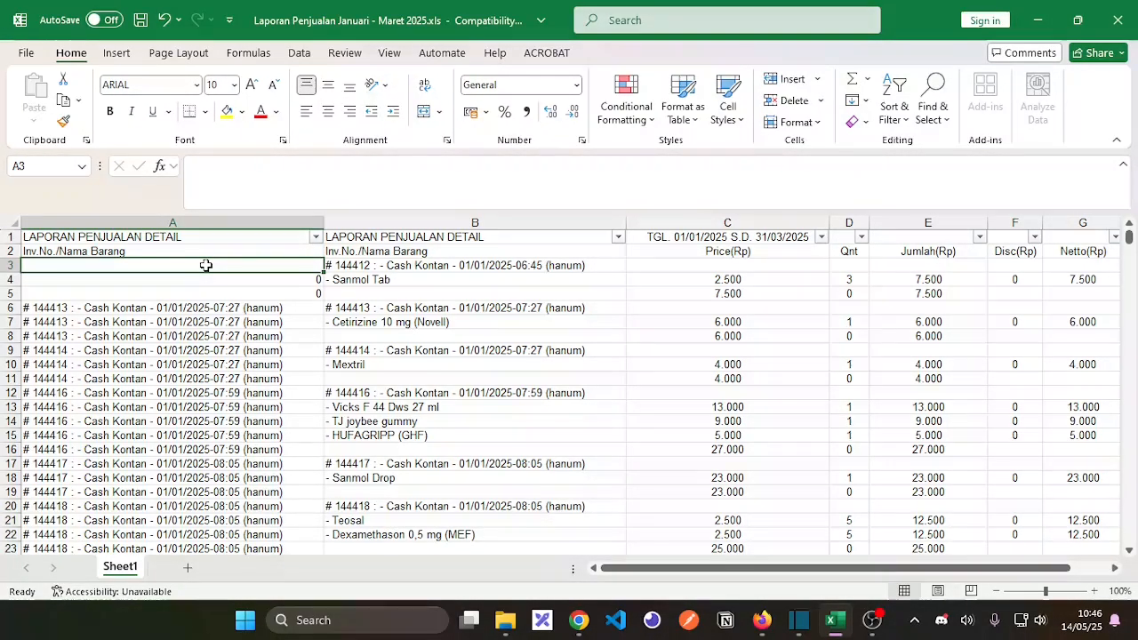
Step: Undo the clearing of A3 and recheck the formulas in A4 and A5
{"action": "key", "text": "ctrl+v"}
{"action": "left_click", "coordinate": [207, 279]}
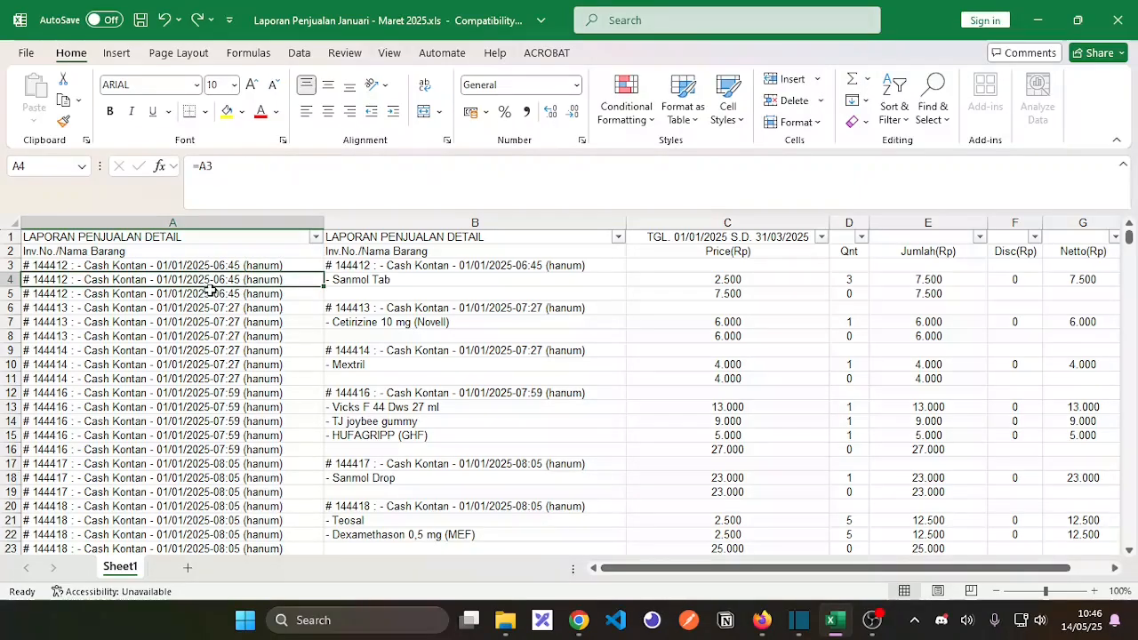
{"action": "left_click", "coordinate": [204, 294]}
Step: Copy the column A entries from A3 down to the last filled row, 18518
{"action": "left_click", "coordinate": [200, 267]}
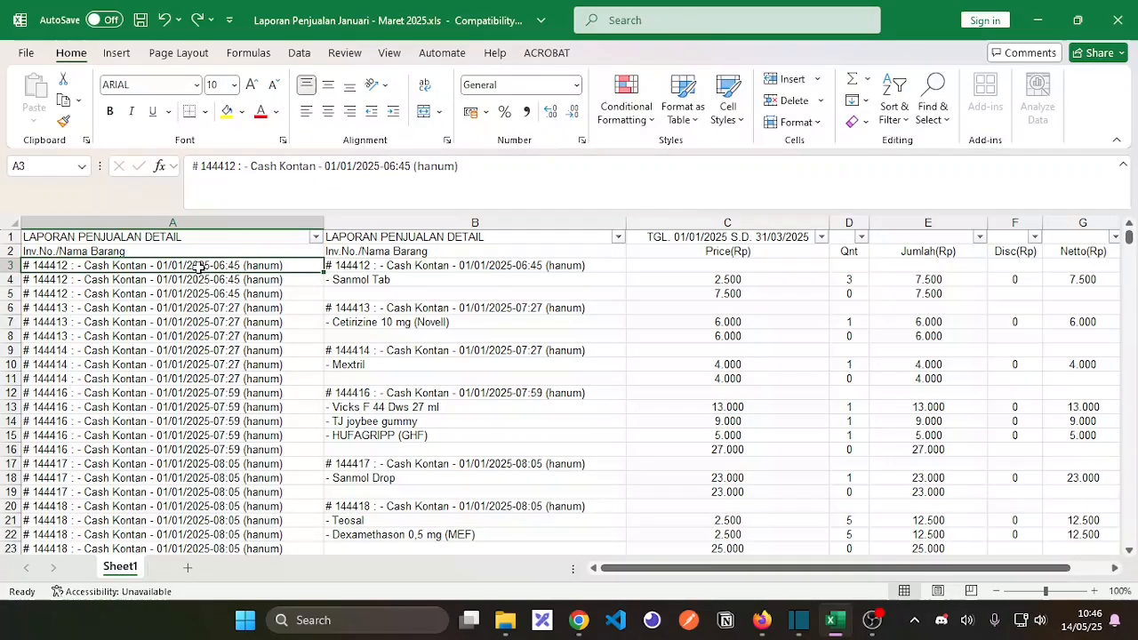
{"action": "key", "text": "ctrl+shift+Down"}
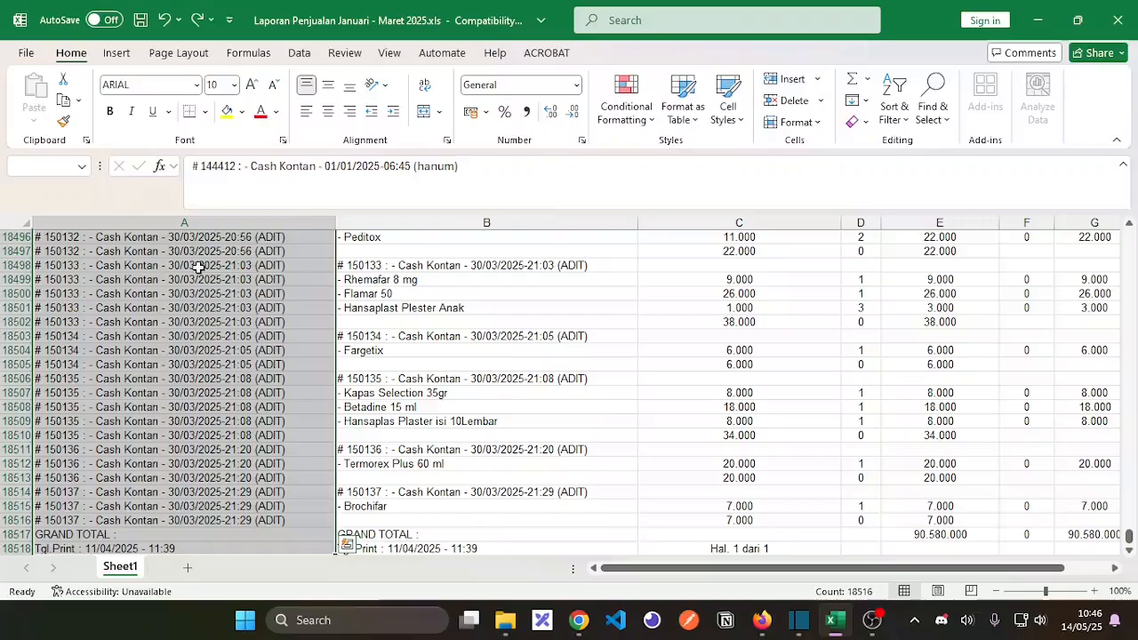
{"action": "key", "text": "ctrl+c"}
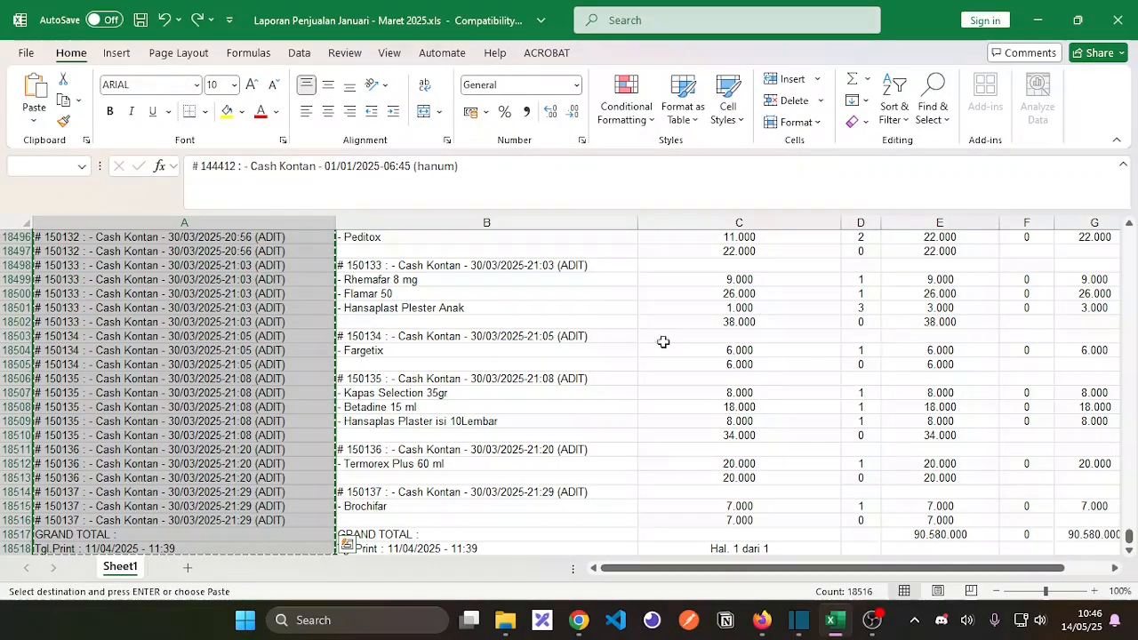
{"action": "left_click_drag", "start_coordinate": [1129, 536], "coordinate": [1127, 236]}
Step: Paste the copied column A entries over themselves from A3 as values only, and check that A5 holds plain text
{"action": "left_click", "coordinate": [189, 263]}
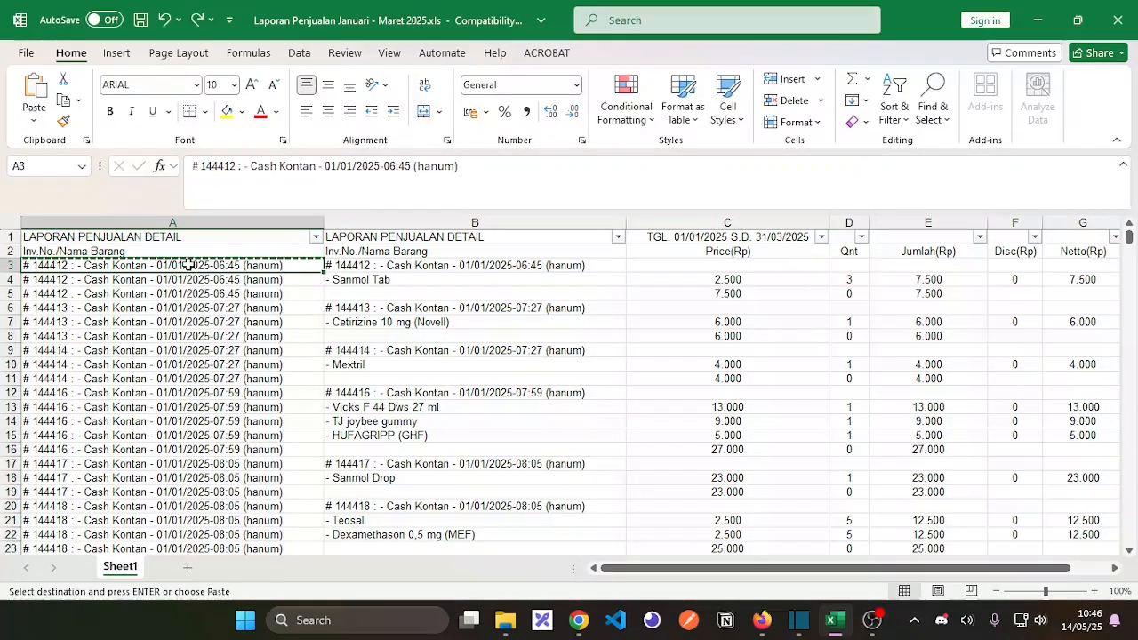
{"action": "left_click", "coordinate": [191, 252]}
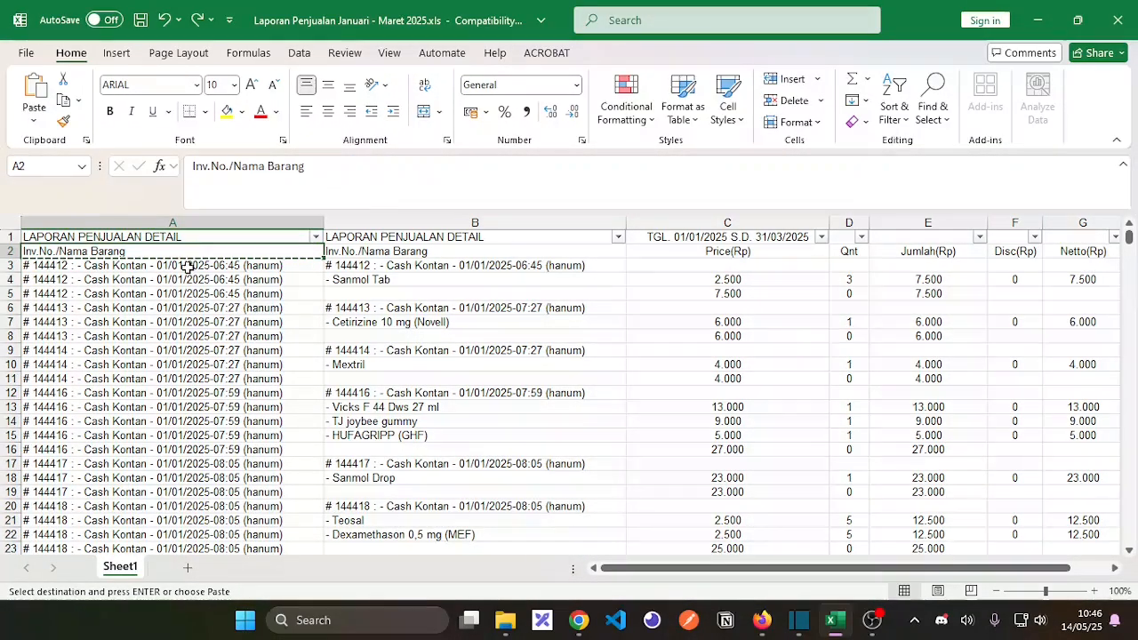
{"action": "left_click", "coordinate": [187, 265]}
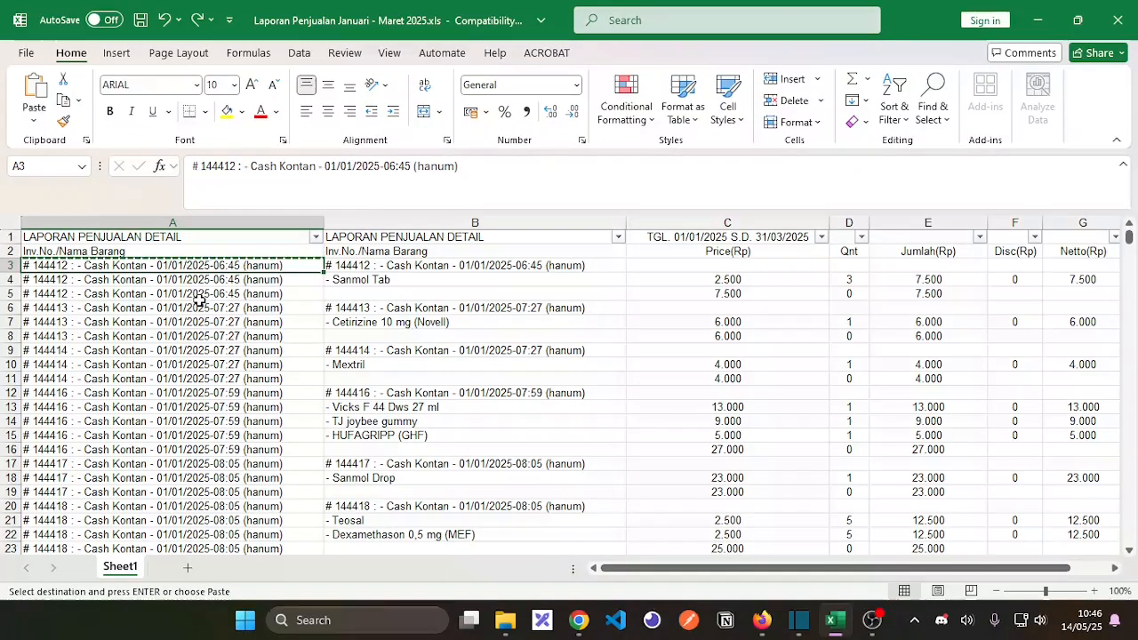
{"action": "left_click", "coordinate": [197, 295]}
{"action": "left_click", "coordinate": [197, 267]}
{"action": "right_click", "coordinate": [207, 273]}
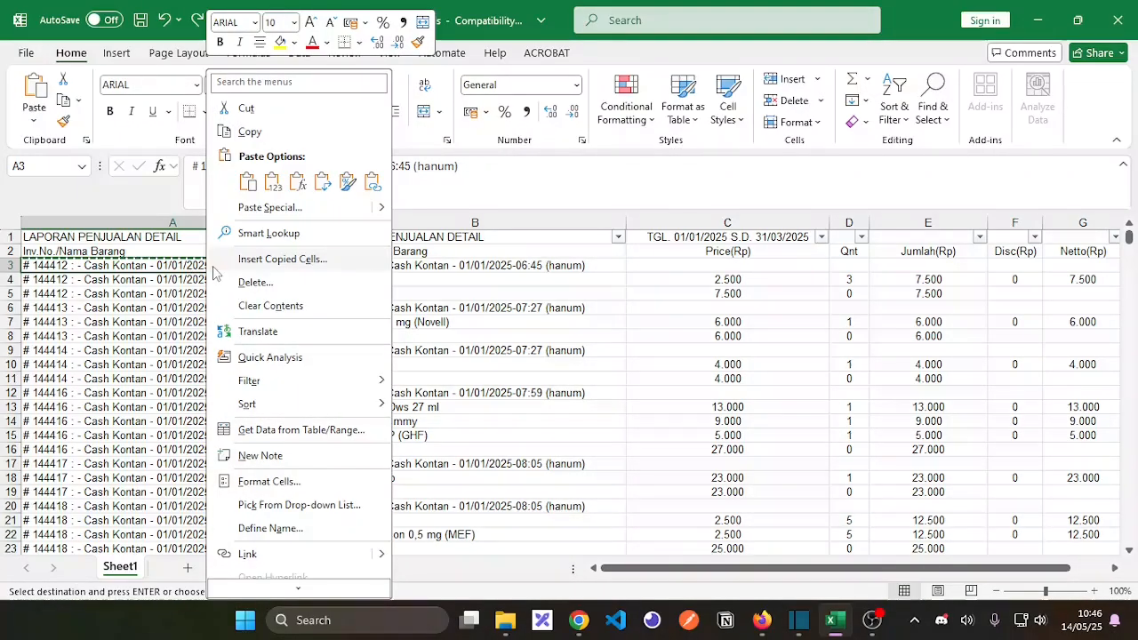
{"action": "right_click", "coordinate": [193, 274]}
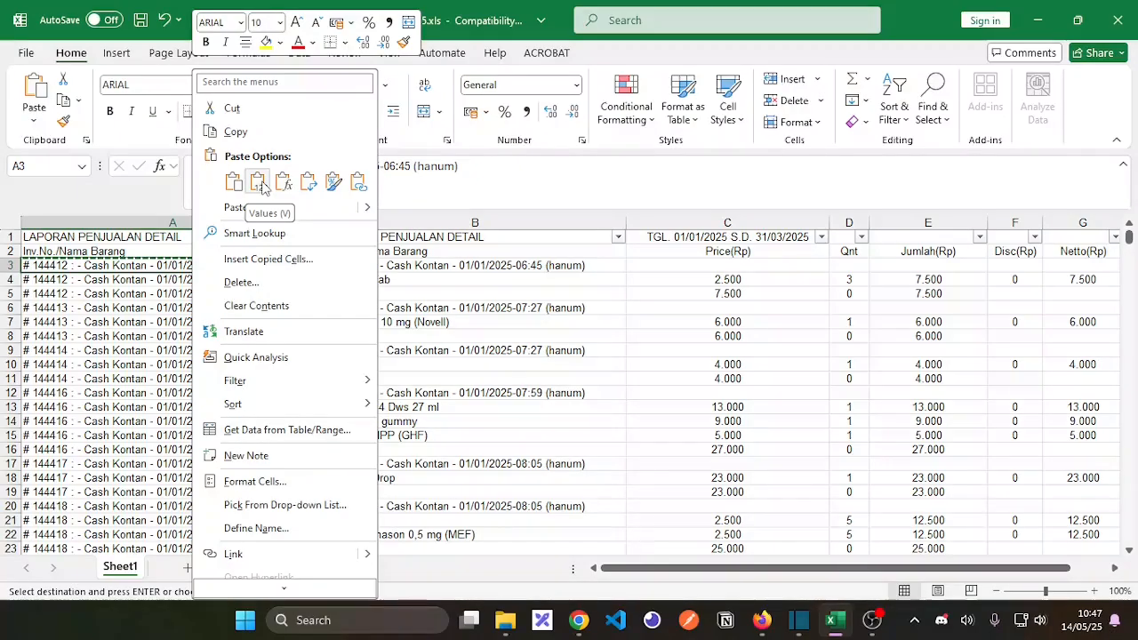
{"action": "left_click", "coordinate": [262, 184]}
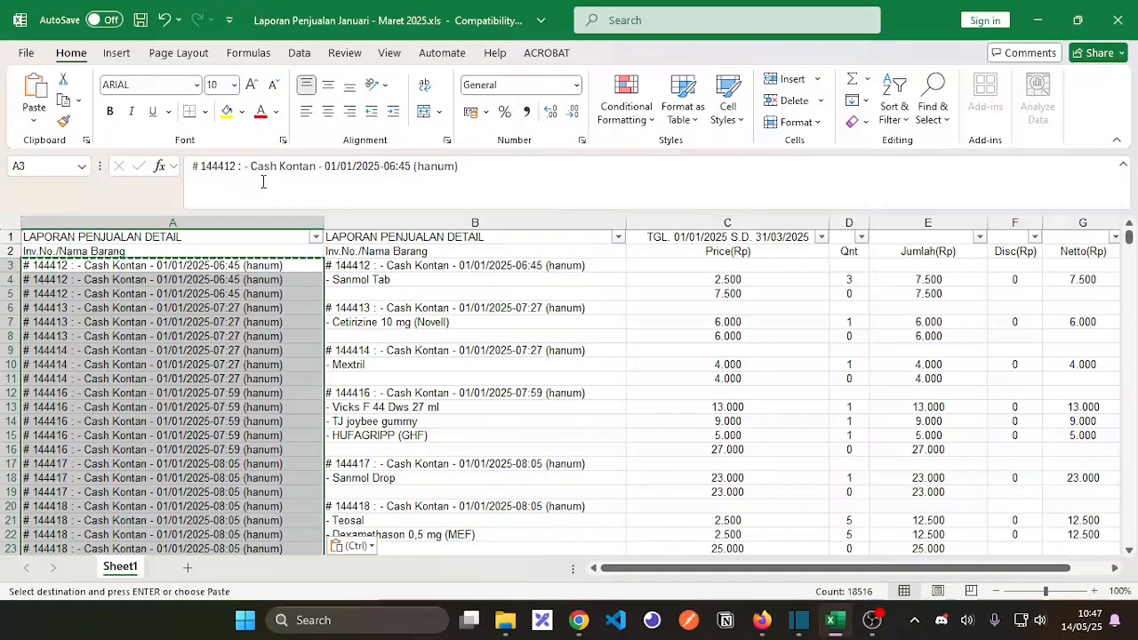
{"action": "left_click", "coordinate": [179, 279]}
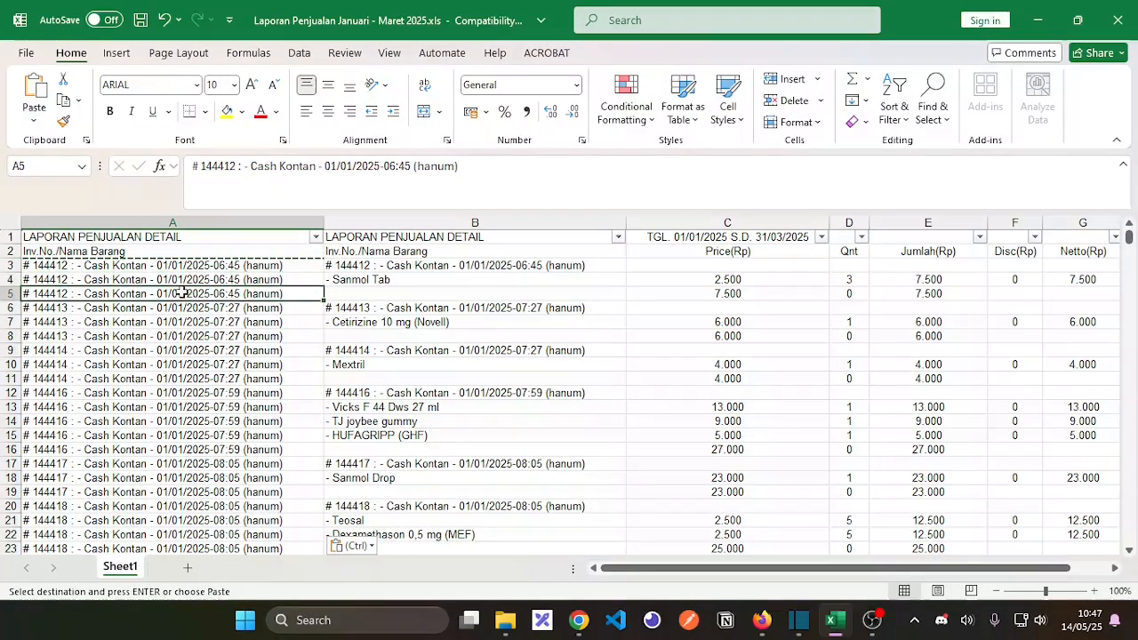
{"action": "left_click", "coordinate": [181, 265]}
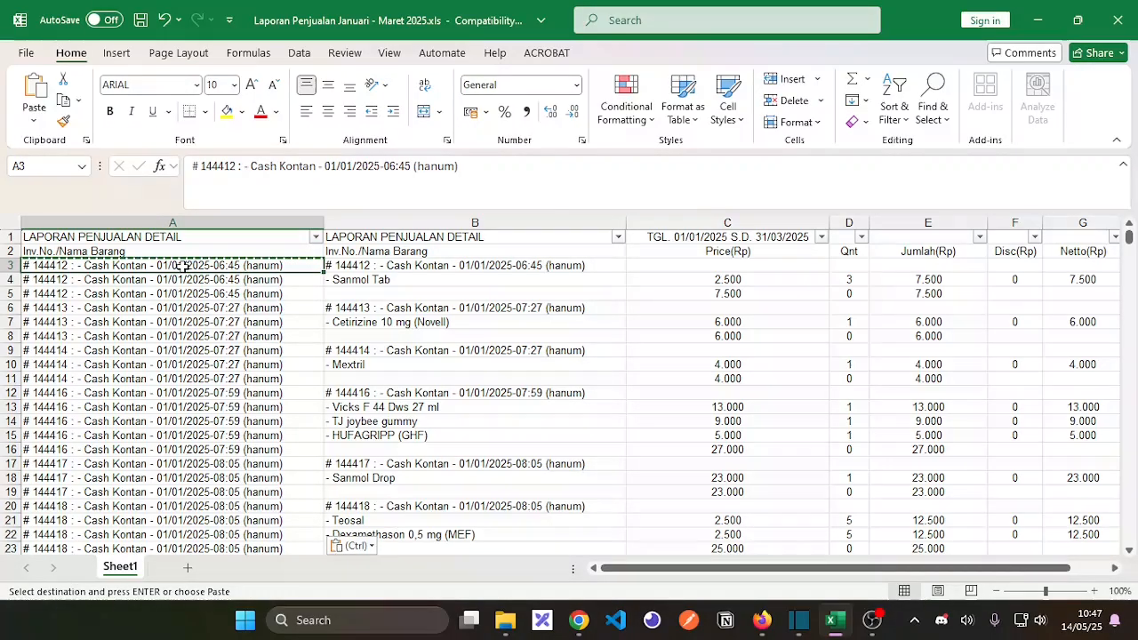
Step: Clear A3 to test whether the pasted values in A4 and A5 still depend on it, and undo the clearing
{"action": "key", "text": "Escape"}
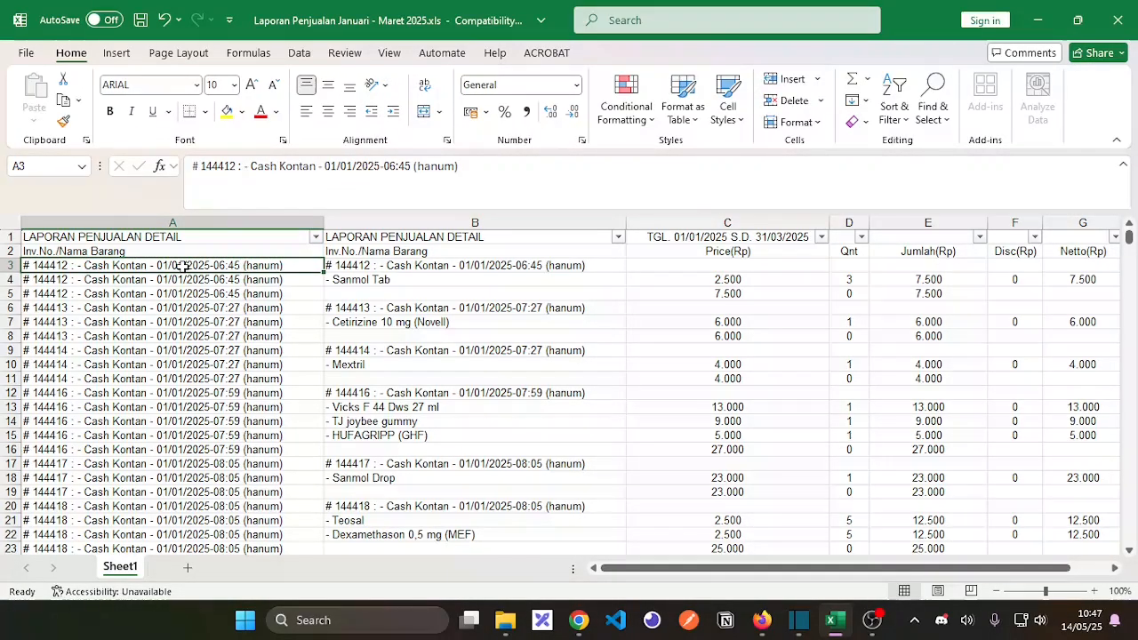
{"action": "key", "text": "Delete"}
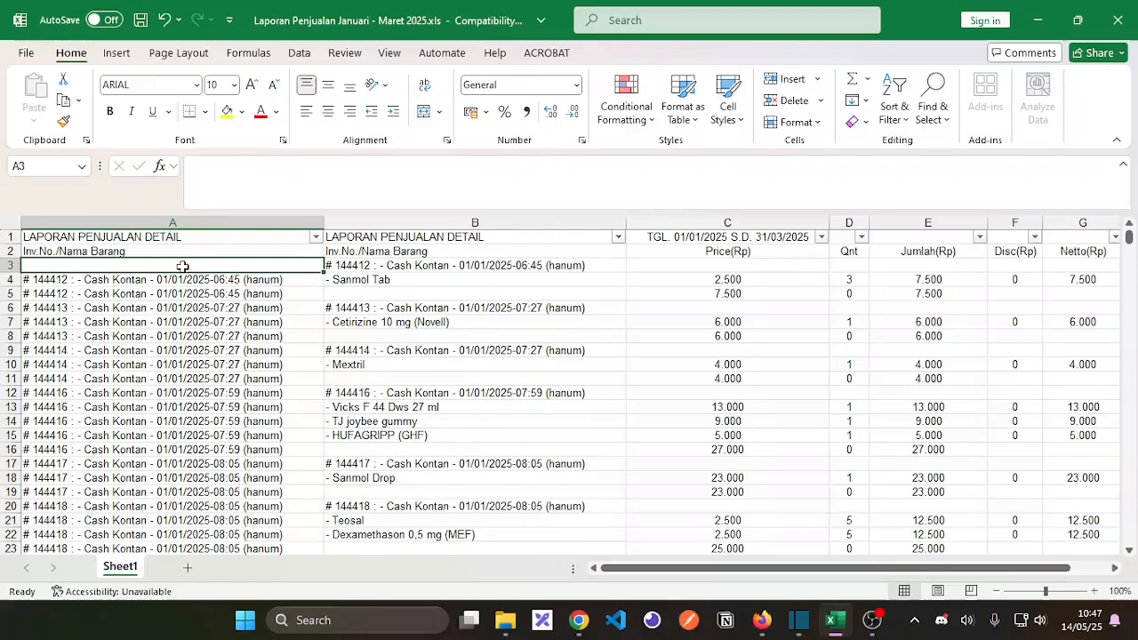
{"action": "left_click", "coordinate": [187, 283]}
{"action": "left_click", "coordinate": [188, 294]}
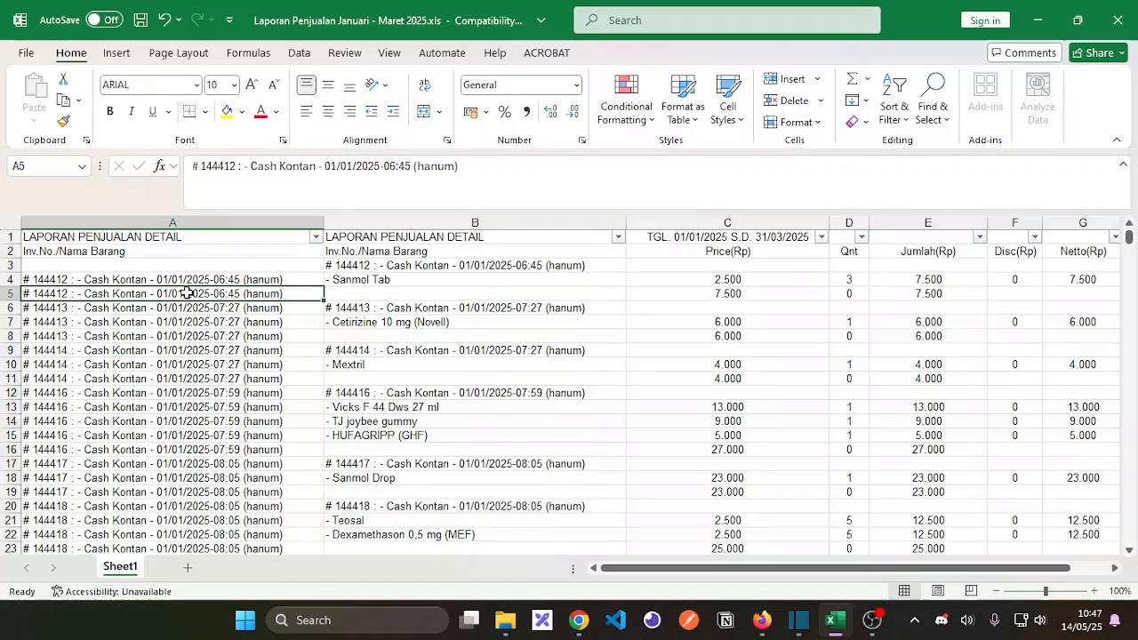
{"action": "key", "text": "ctrl+z"}
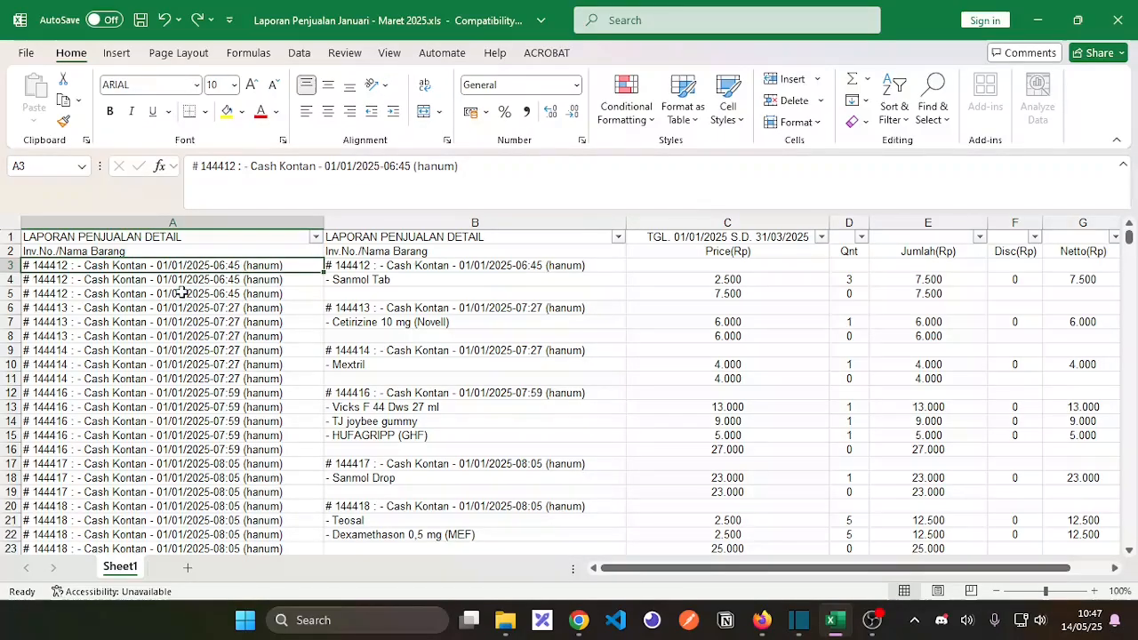
{"action": "left_click", "coordinate": [379, 279]}
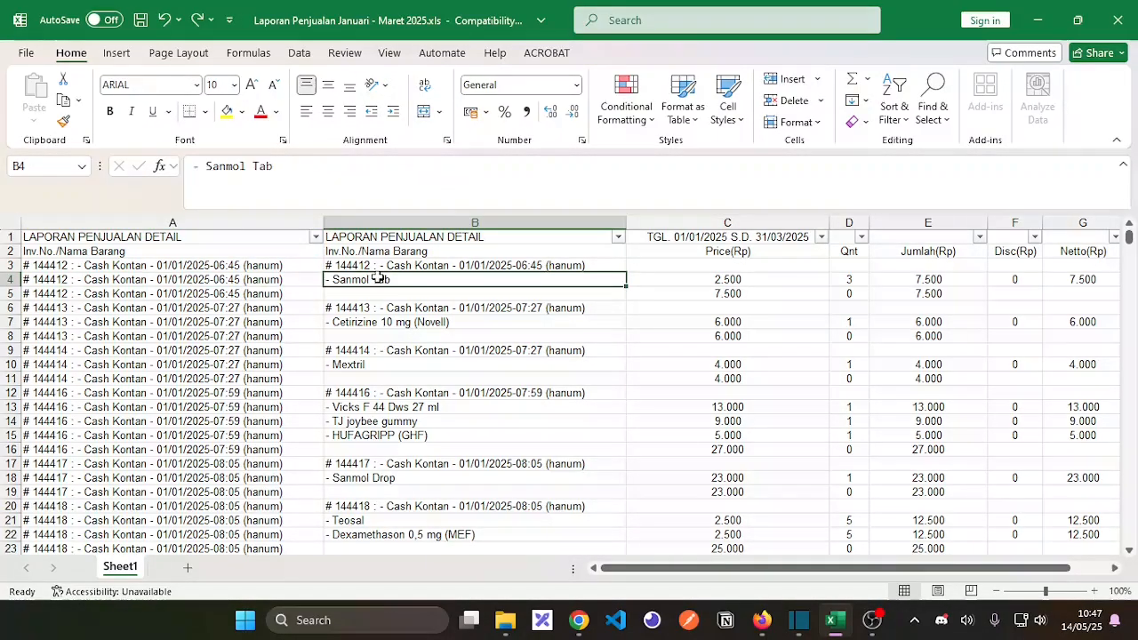
{"action": "left_click", "coordinate": [555, 292]}
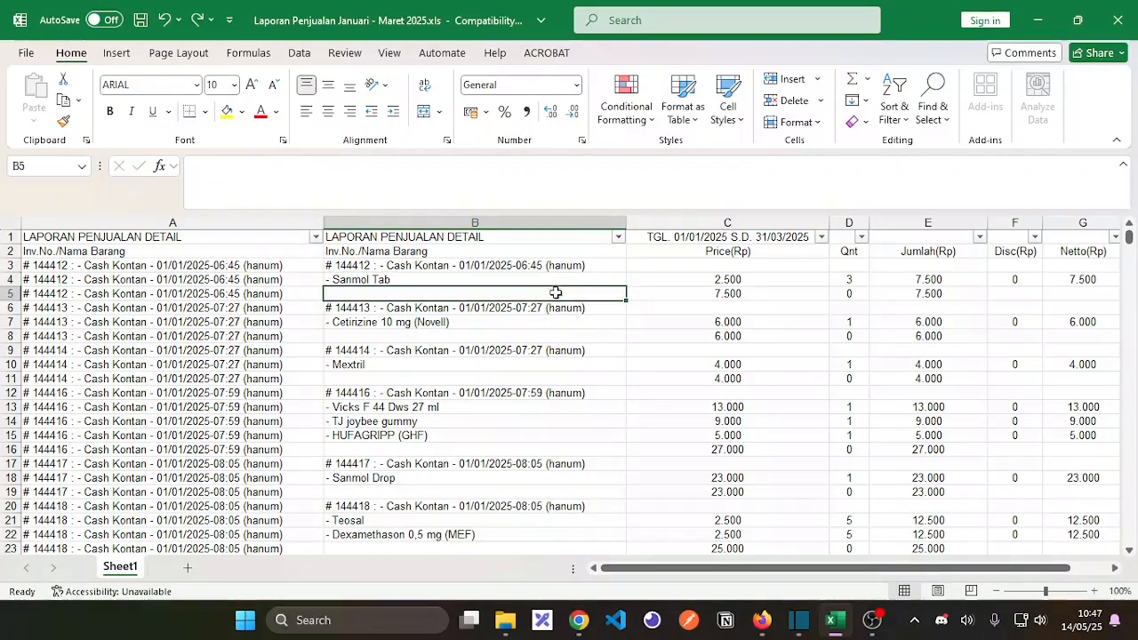
{"action": "left_click", "coordinate": [496, 223]}
{"action": "left_click", "coordinate": [281, 279]}
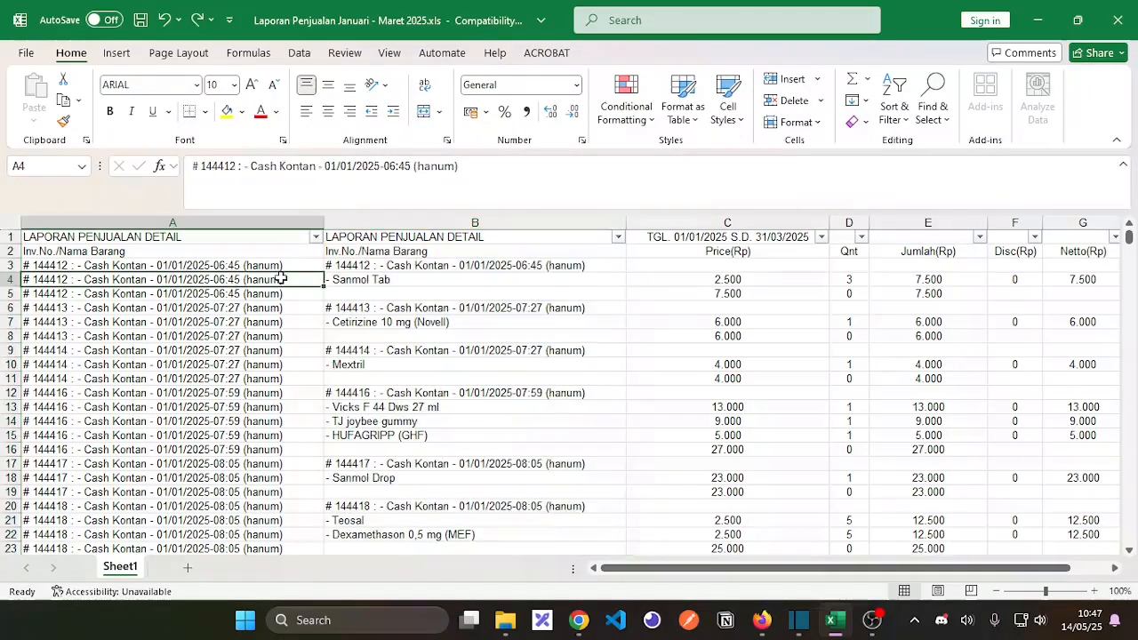
{"action": "left_click", "coordinate": [401, 293]}
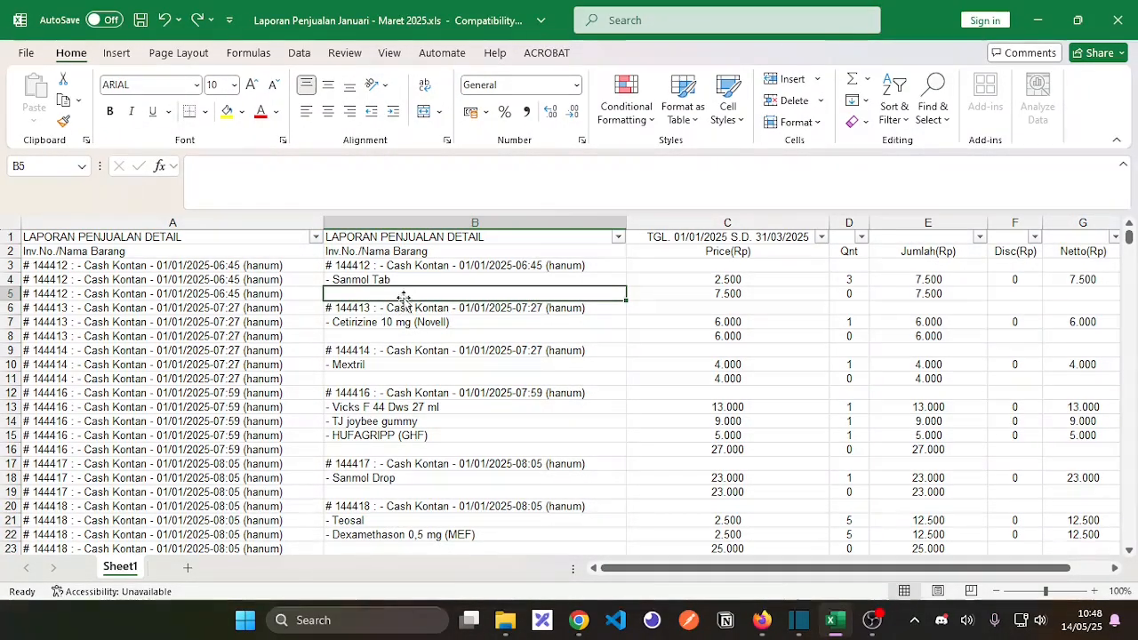
{"action": "left_click", "coordinate": [426, 223]}
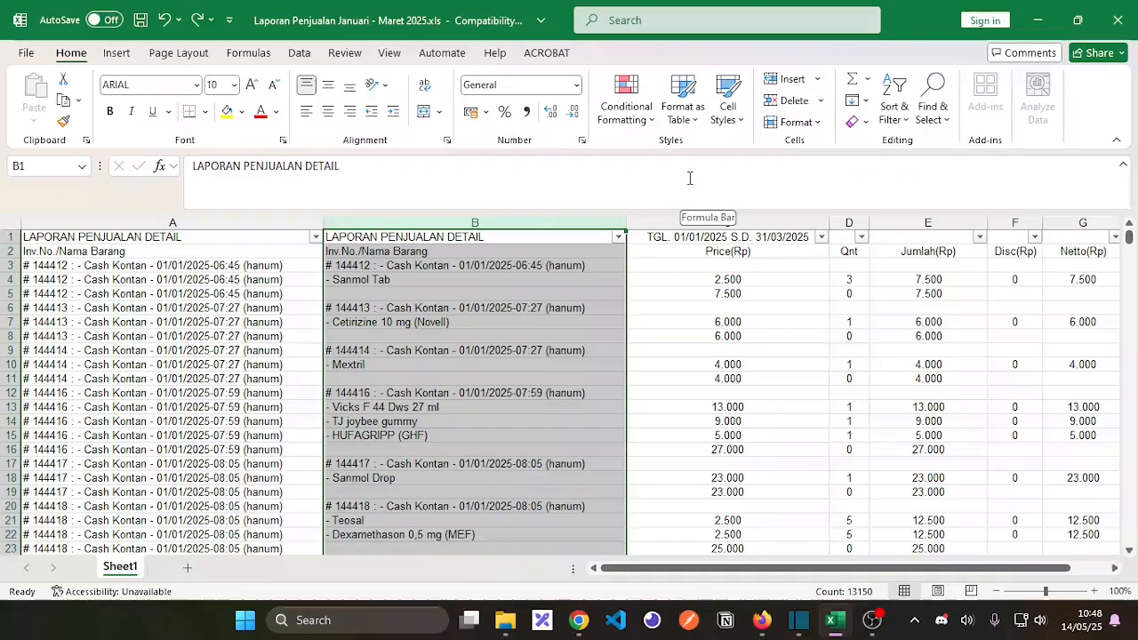
{"action": "left_click", "coordinate": [559, 293]}
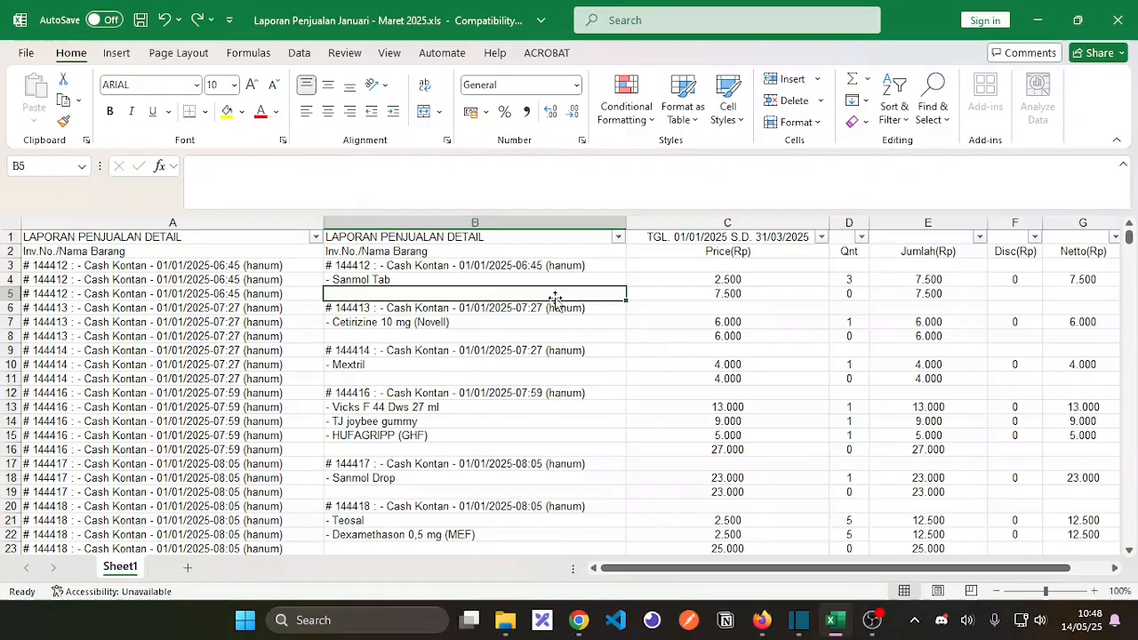
Step: Delete the first two subtotal rows with an empty item cell one at a time, row 5 and row 7
{"action": "left_click", "coordinate": [8, 294]}
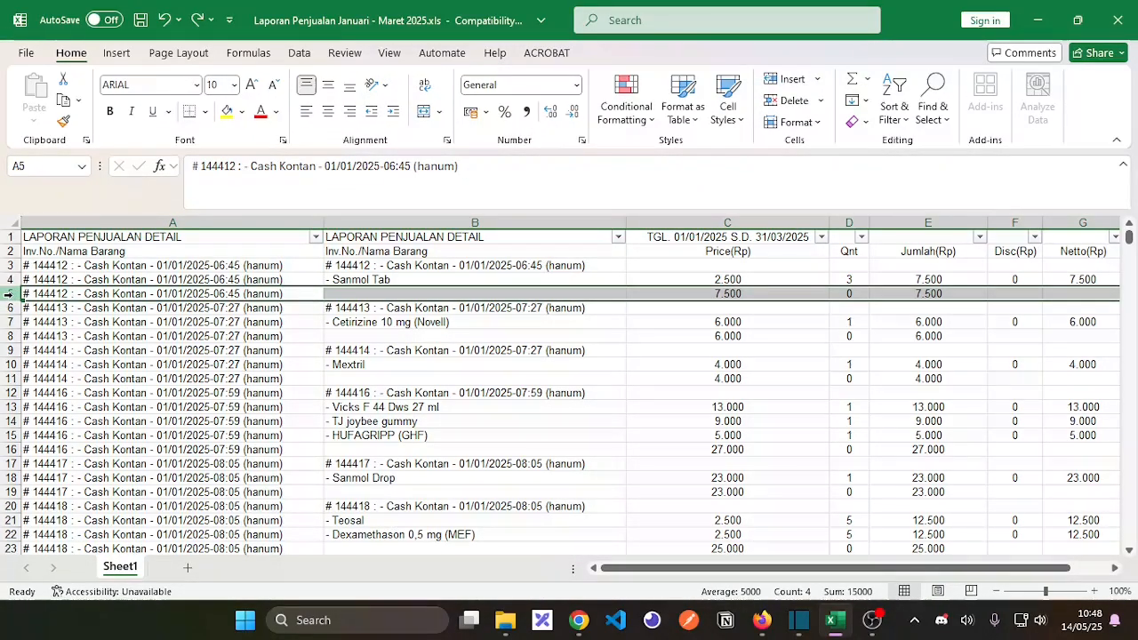
{"action": "right_click", "coordinate": [8, 293]}
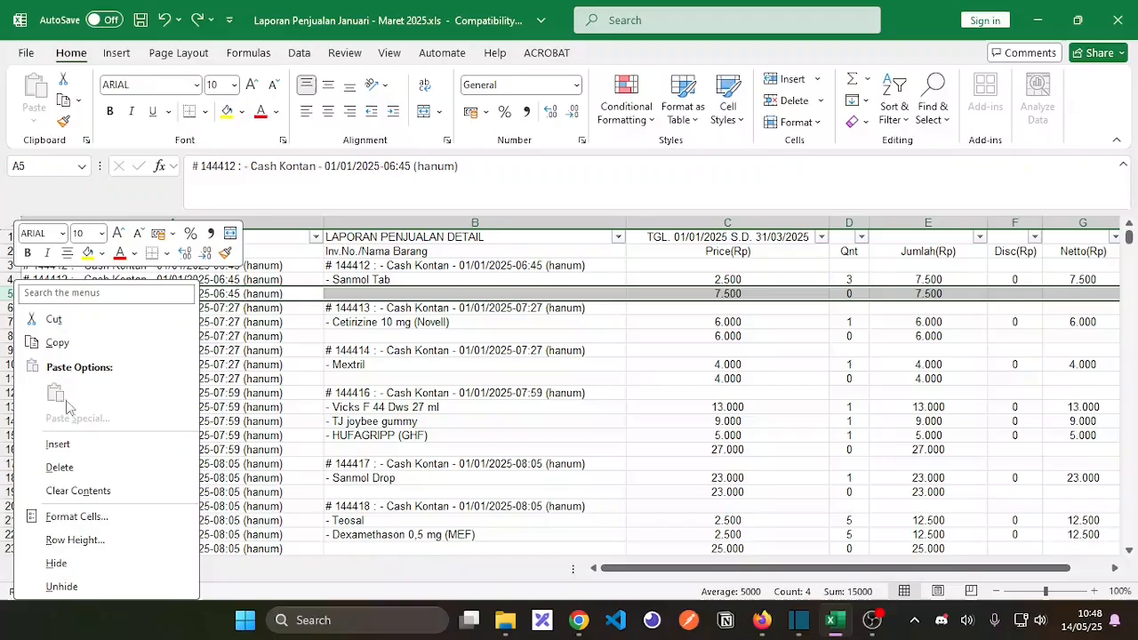
{"action": "left_click", "coordinate": [68, 457]}
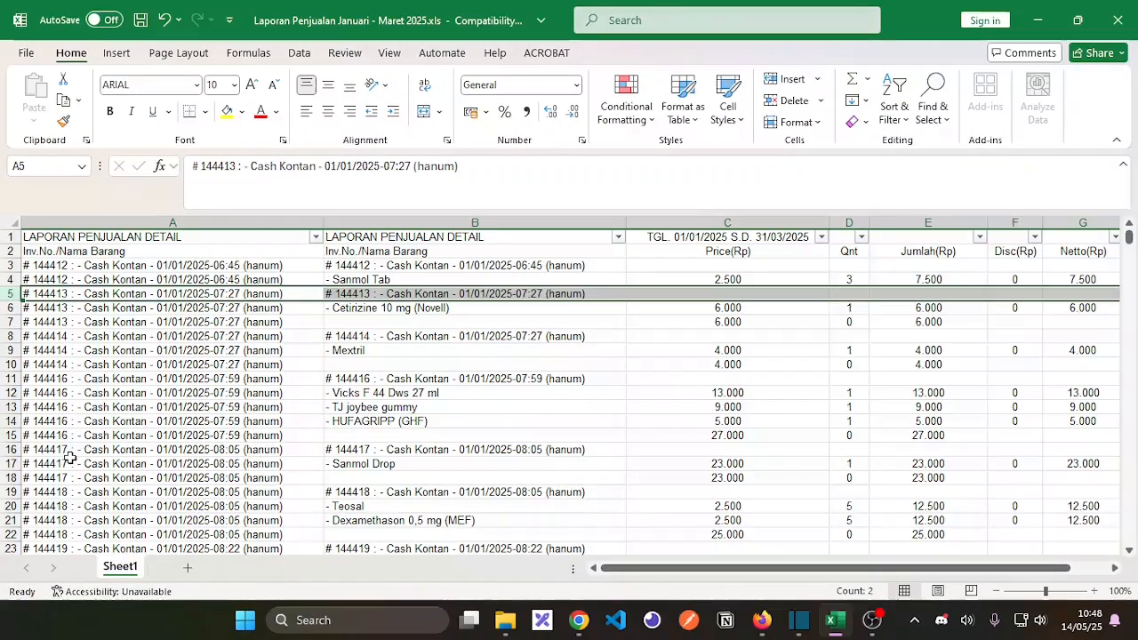
{"action": "left_click", "coordinate": [13, 321]}
{"action": "right_click", "coordinate": [13, 321]}
{"action": "left_click", "coordinate": [9, 308]}
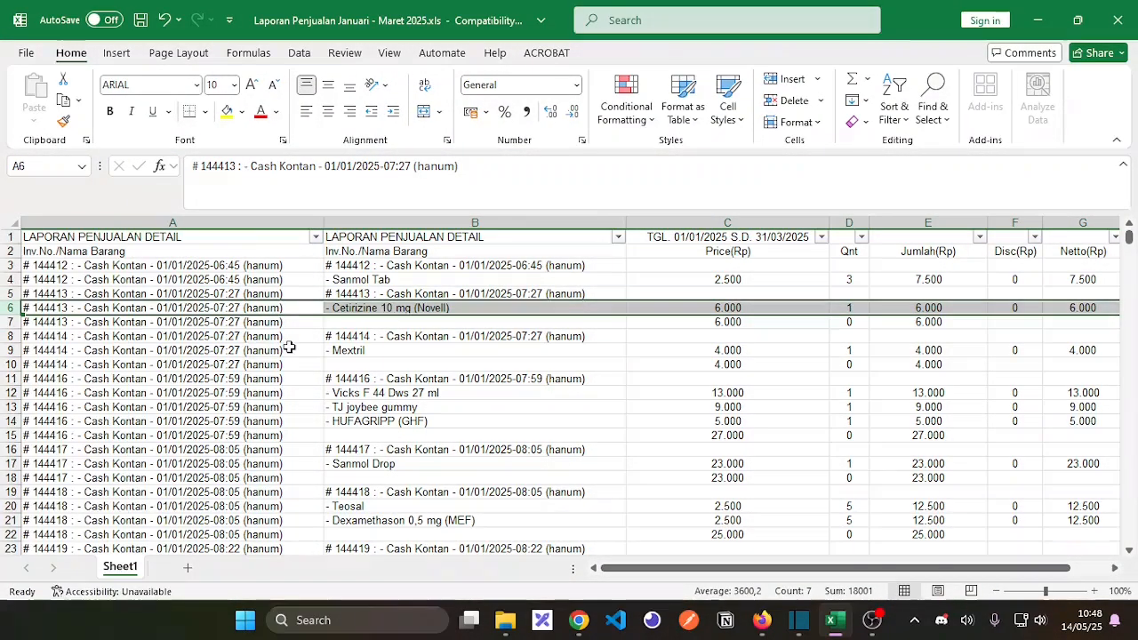
{"action": "left_click", "coordinate": [8, 321]}
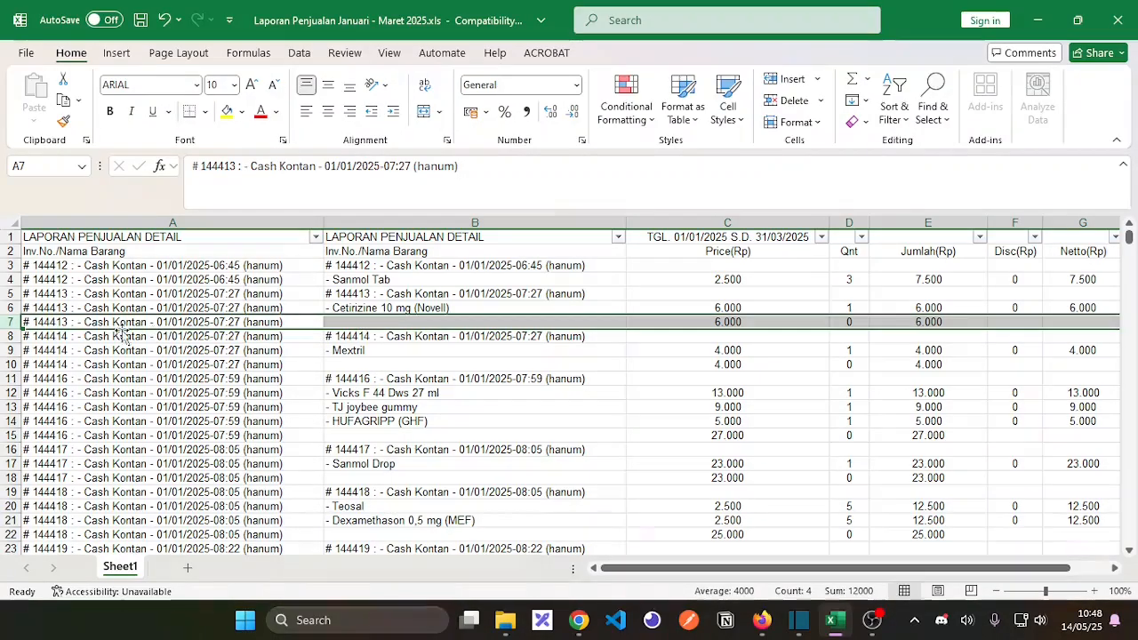
{"action": "right_click", "coordinate": [14, 323]}
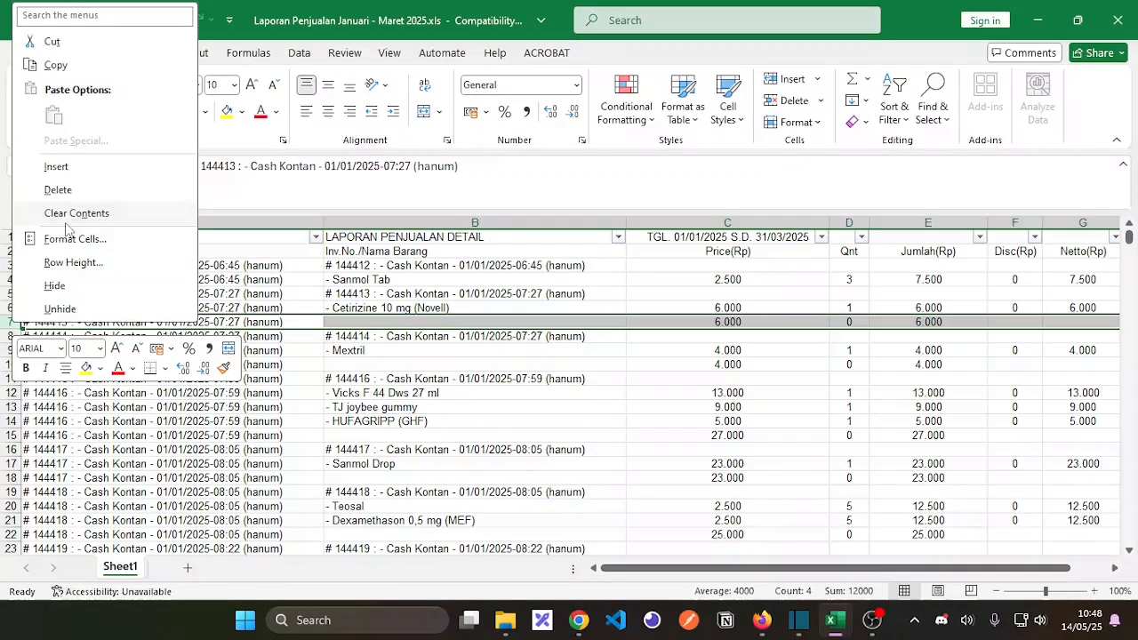
{"action": "left_click", "coordinate": [58, 189]}
Step: Undo both single-row deletions to restore the subtotal rows
{"action": "key", "text": "ctrl+z"}
{"action": "key", "text": "ctrl+z"}
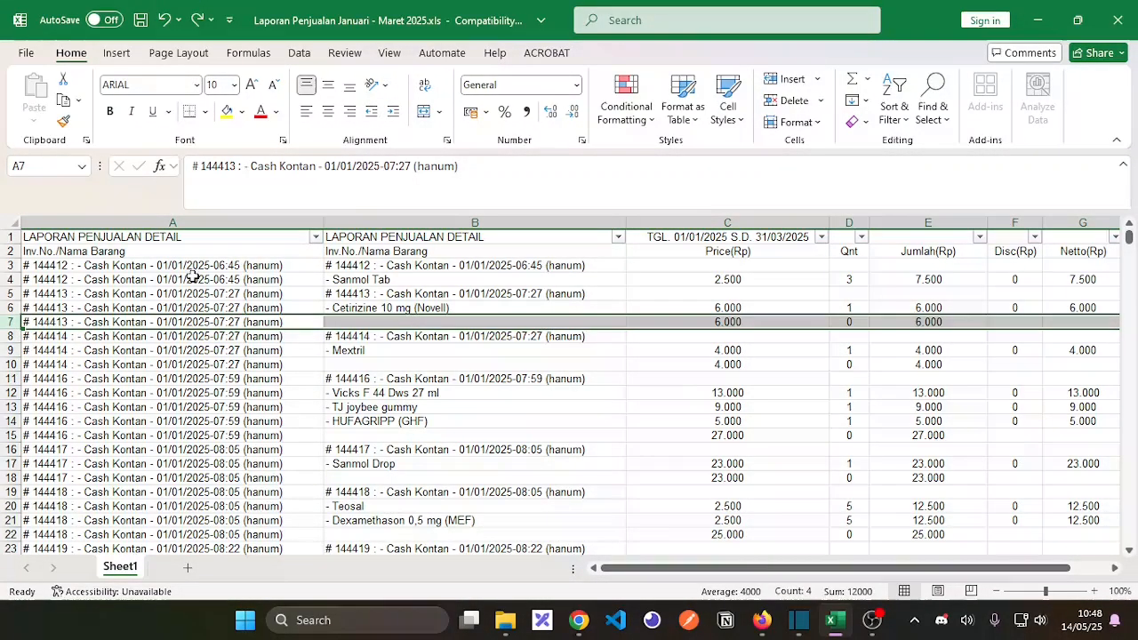
{"action": "left_click", "coordinate": [427, 325]}
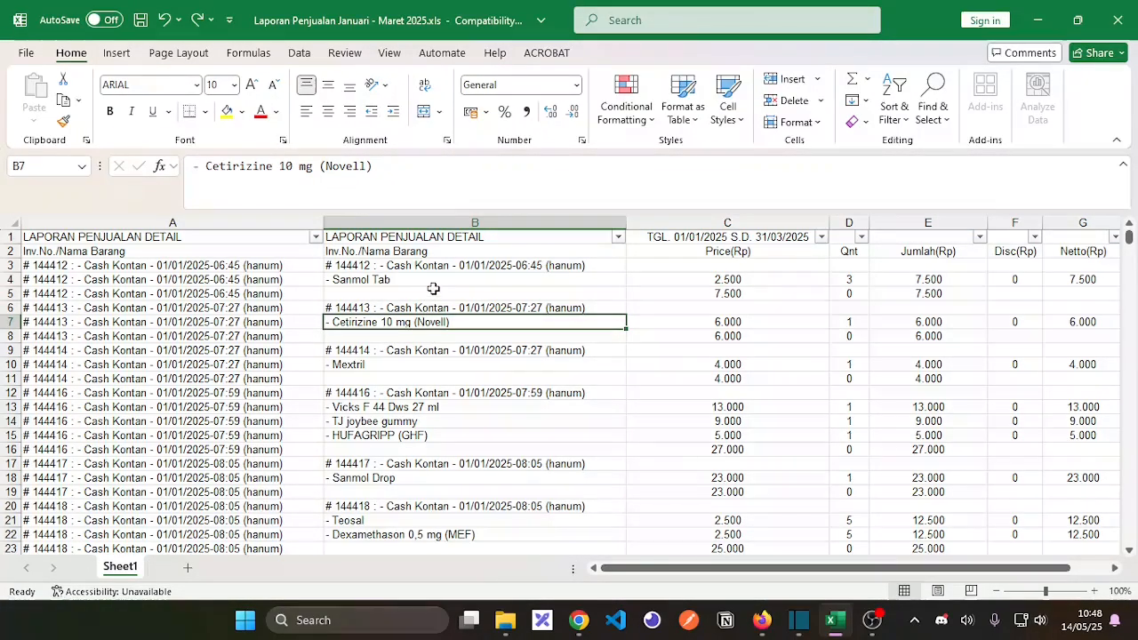
Step: Select all blank cells in column B with Go To Special and delete their entire sheet rows
{"action": "left_click", "coordinate": [438, 220]}
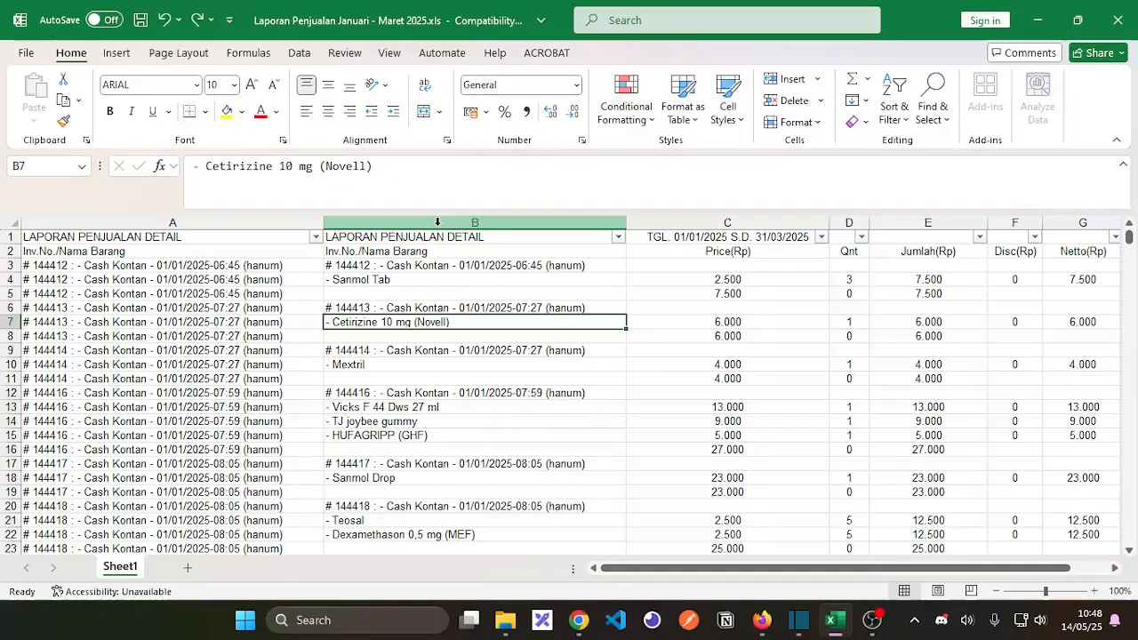
{"action": "left_click", "coordinate": [438, 221]}
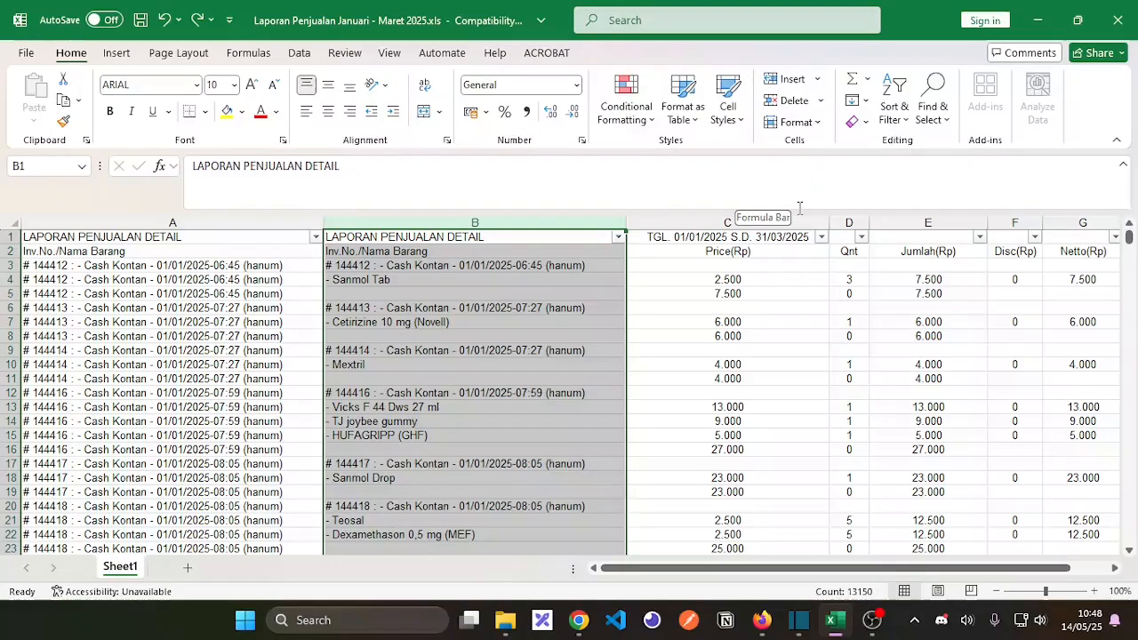
{"action": "key", "text": "ctrl+g"}
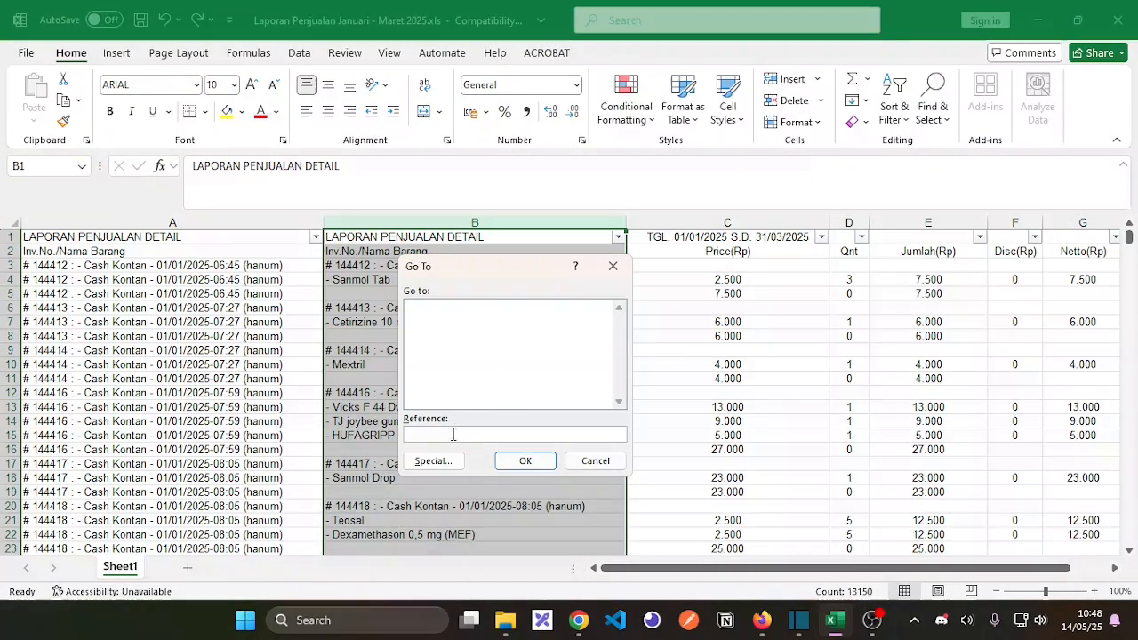
{"action": "left_click", "coordinate": [445, 462]}
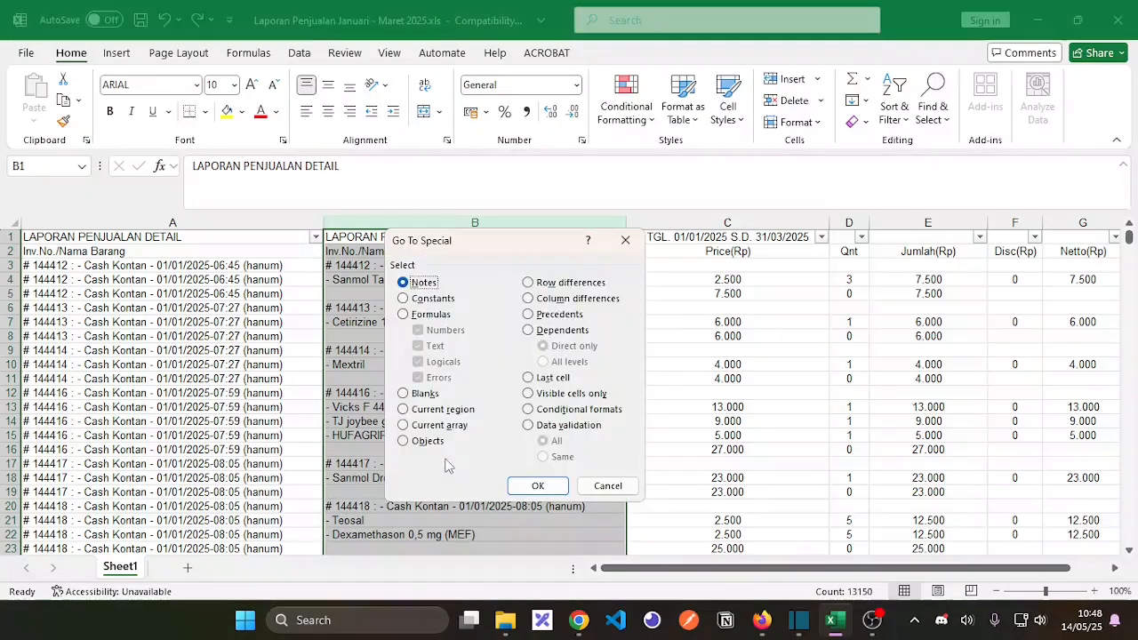
{"action": "left_click_drag", "start_coordinate": [502, 249], "coordinate": [830, 229]}
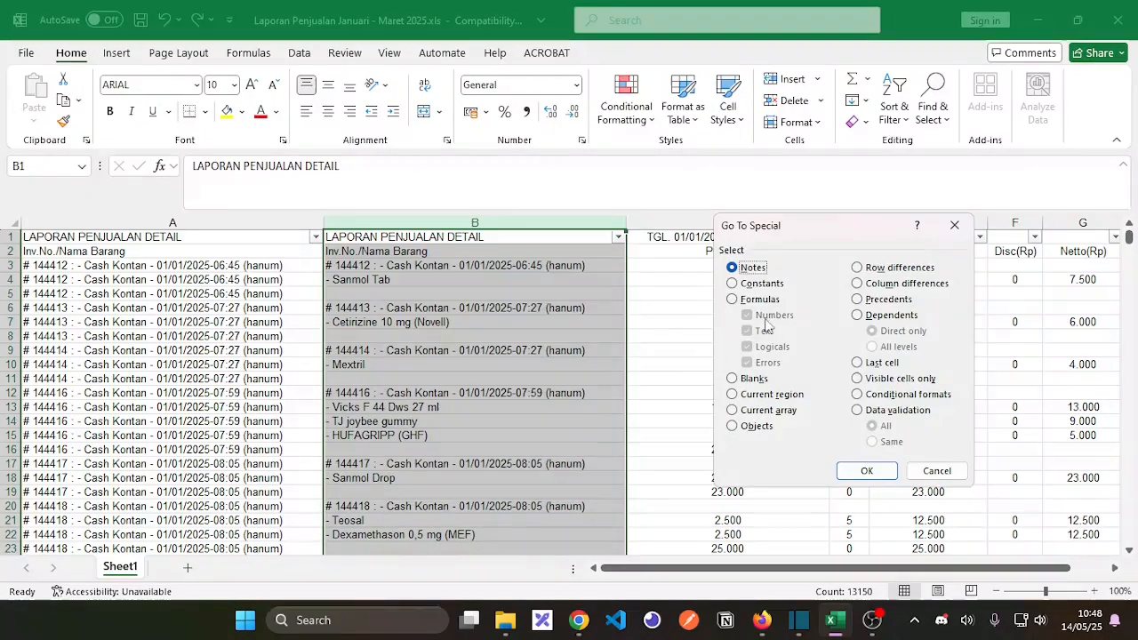
{"action": "left_click", "coordinate": [752, 378]}
{"action": "left_click", "coordinate": [867, 470]}
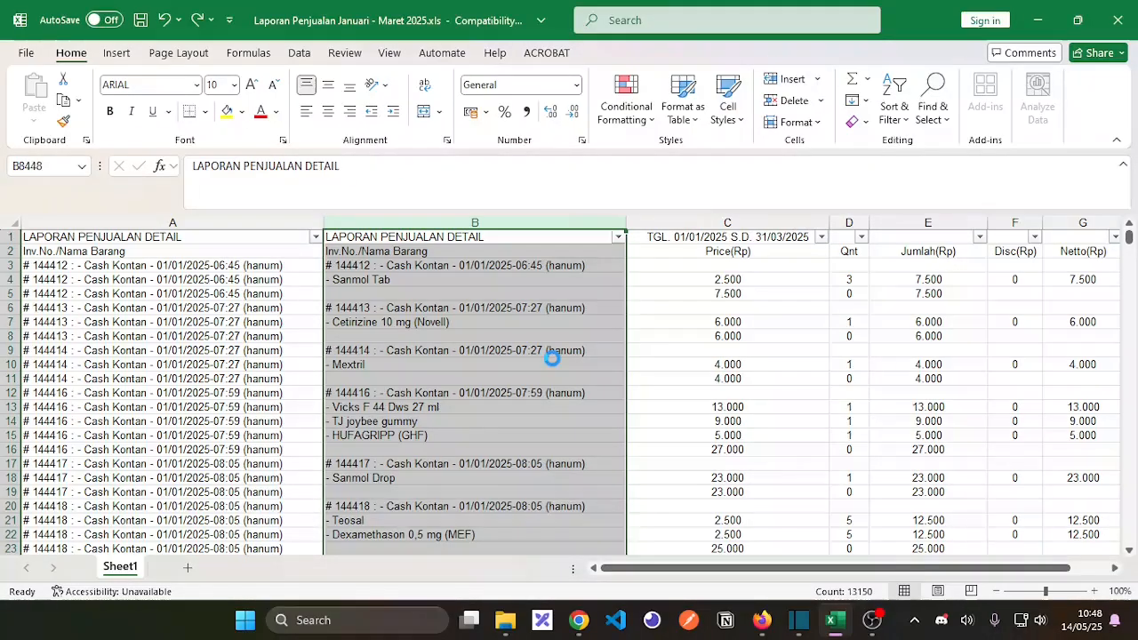
{"action": "mouse_move", "coordinate": [1129, 238]}
{"action": "left_mouse_down"}
{"action": "mouse_move", "coordinate": [1130, 522]}
{"action": "mouse_move", "coordinate": [1129, 236]}
{"action": "left_mouse_up"}
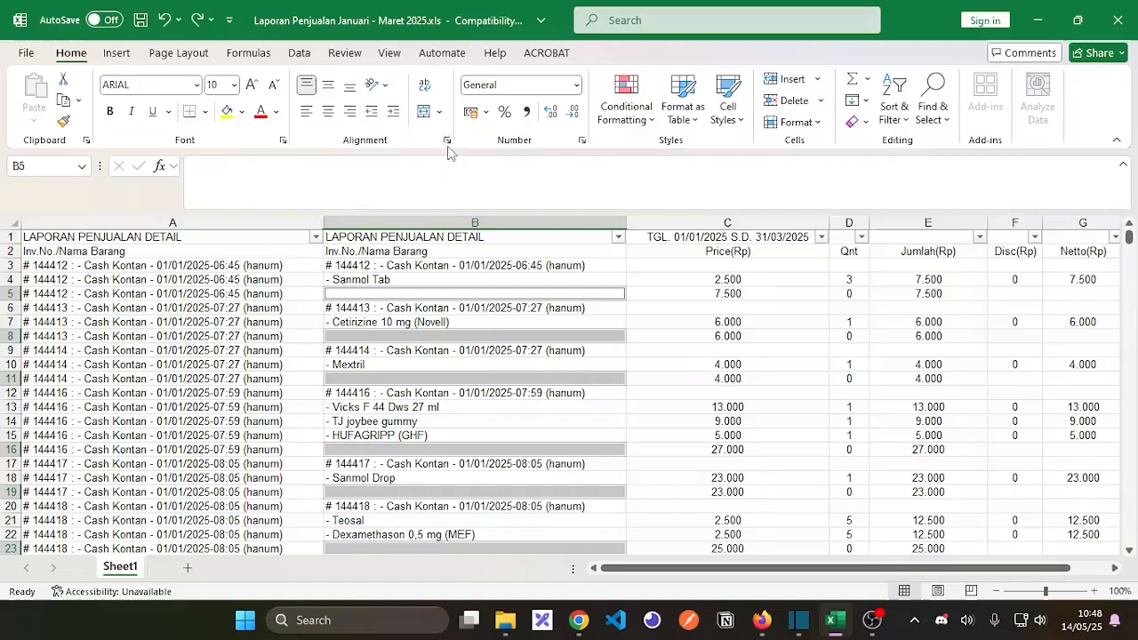
{"action": "left_click", "coordinate": [824, 103]}
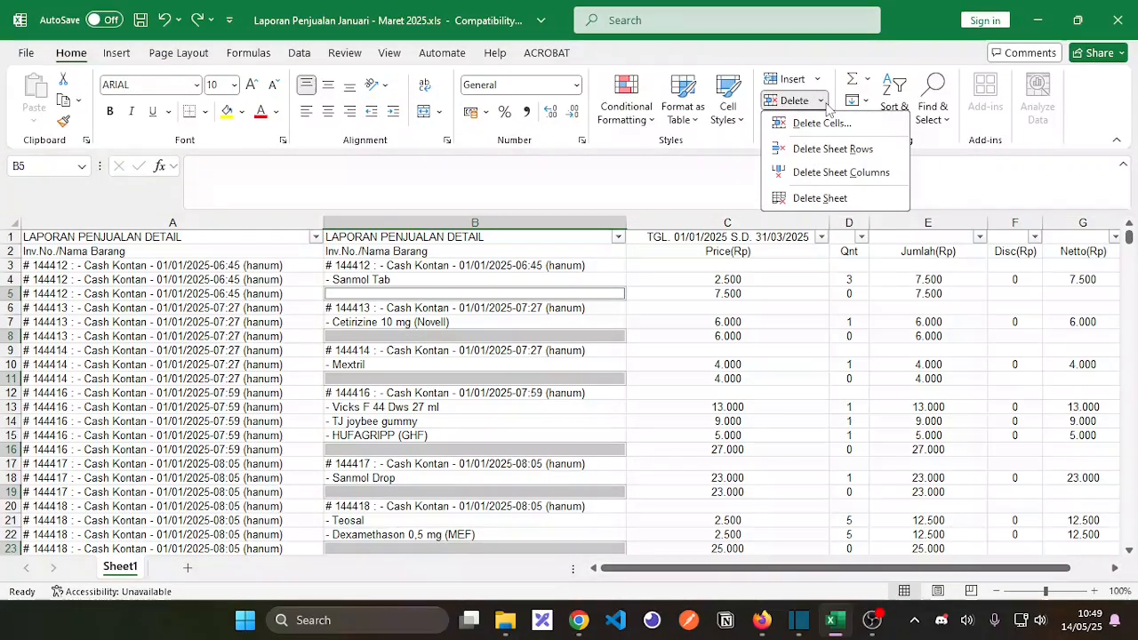
{"action": "left_click", "coordinate": [833, 150]}
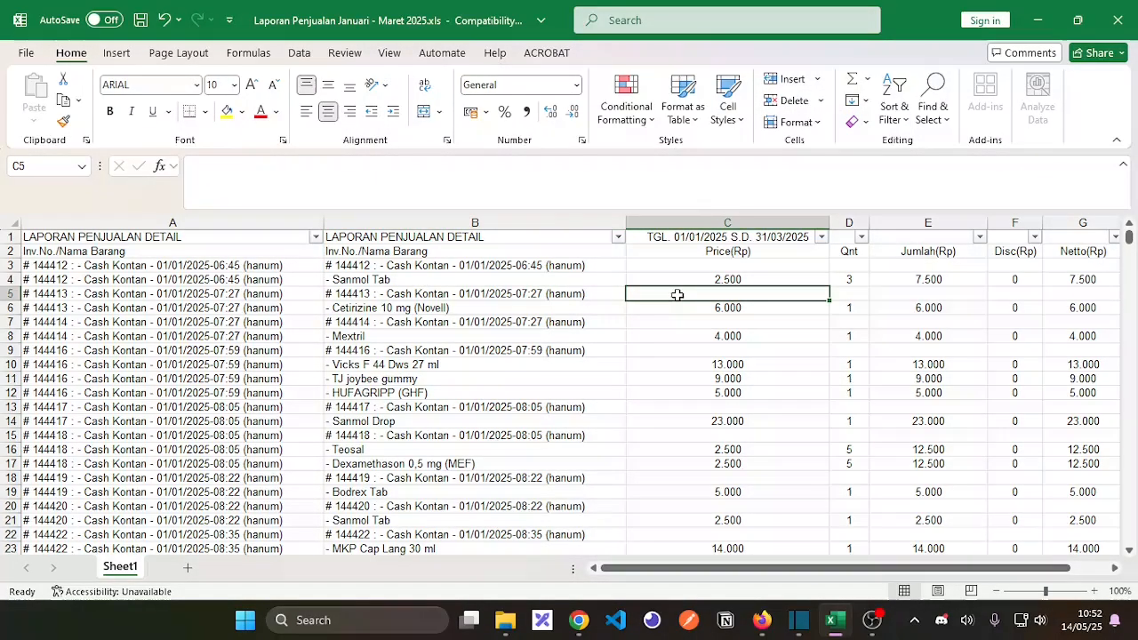
Step: Select all blank cells in the price column C with Go To Special and delete their entire sheet rows
{"action": "left_click", "coordinate": [709, 264]}
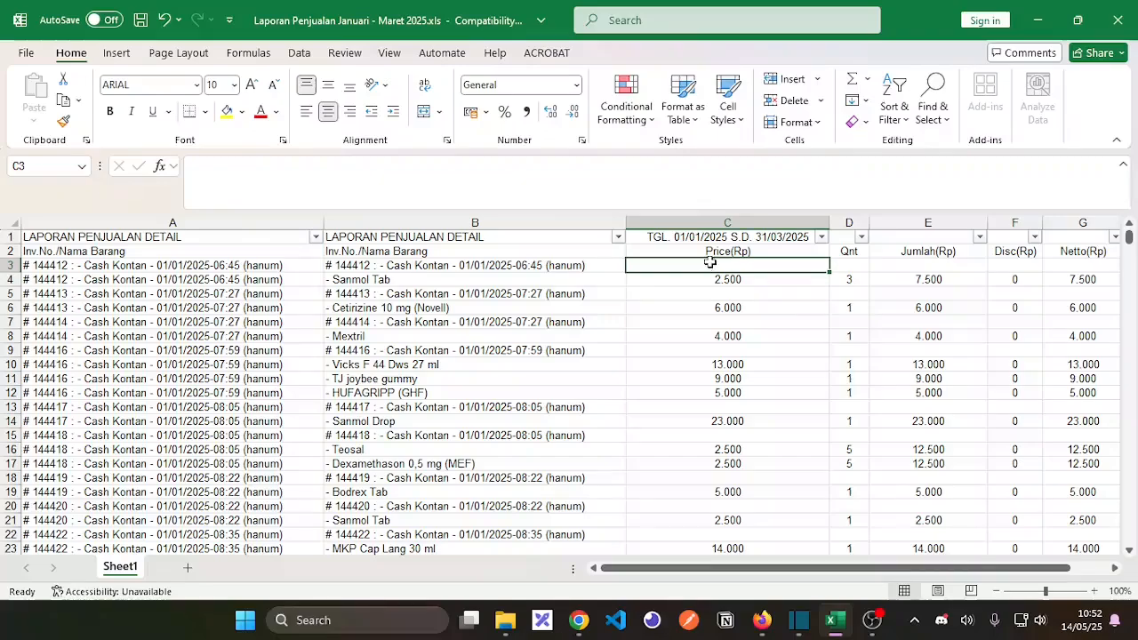
{"action": "left_click", "coordinate": [704, 293]}
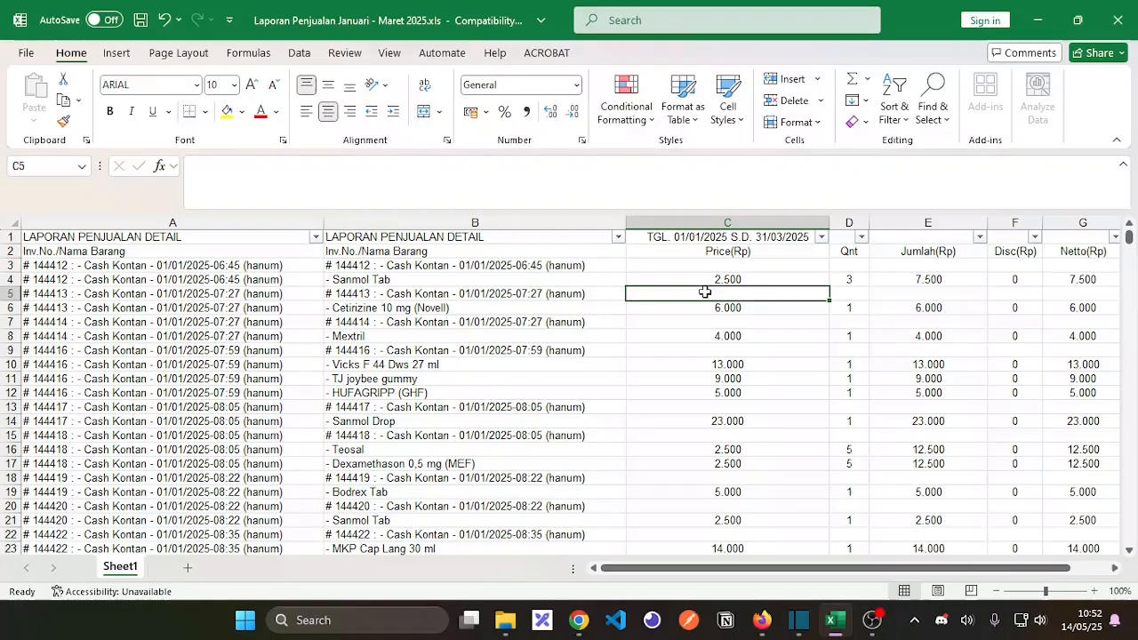
{"action": "left_click", "coordinate": [708, 264]}
{"action": "left_click", "coordinate": [699, 295]}
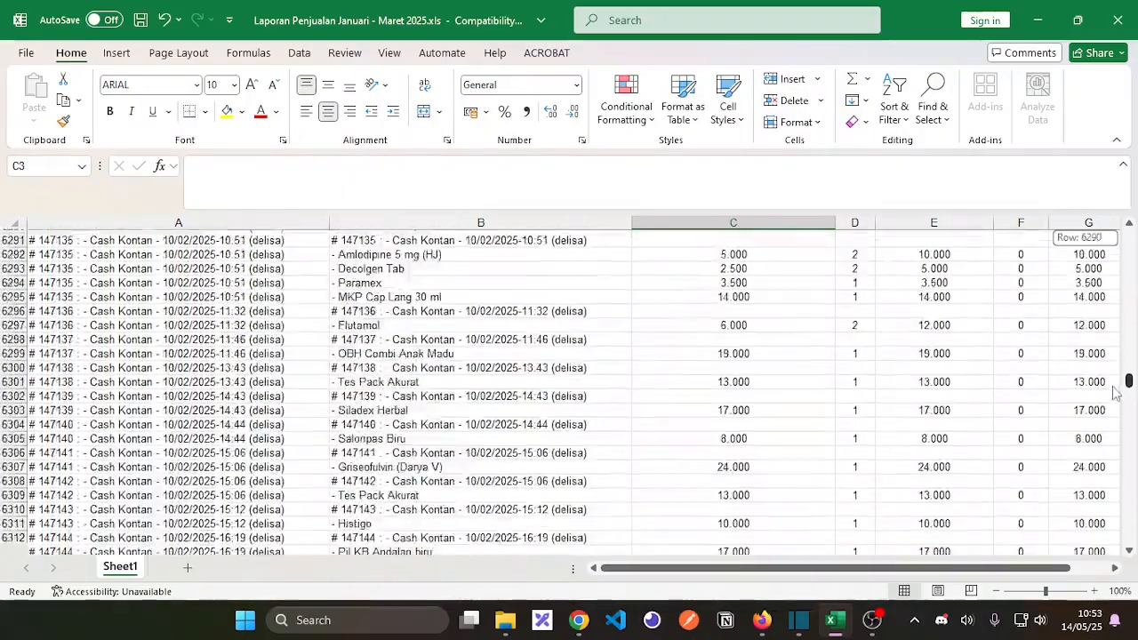
{"action": "left_click_drag", "start_coordinate": [1111, 388], "coordinate": [1114, 245]}
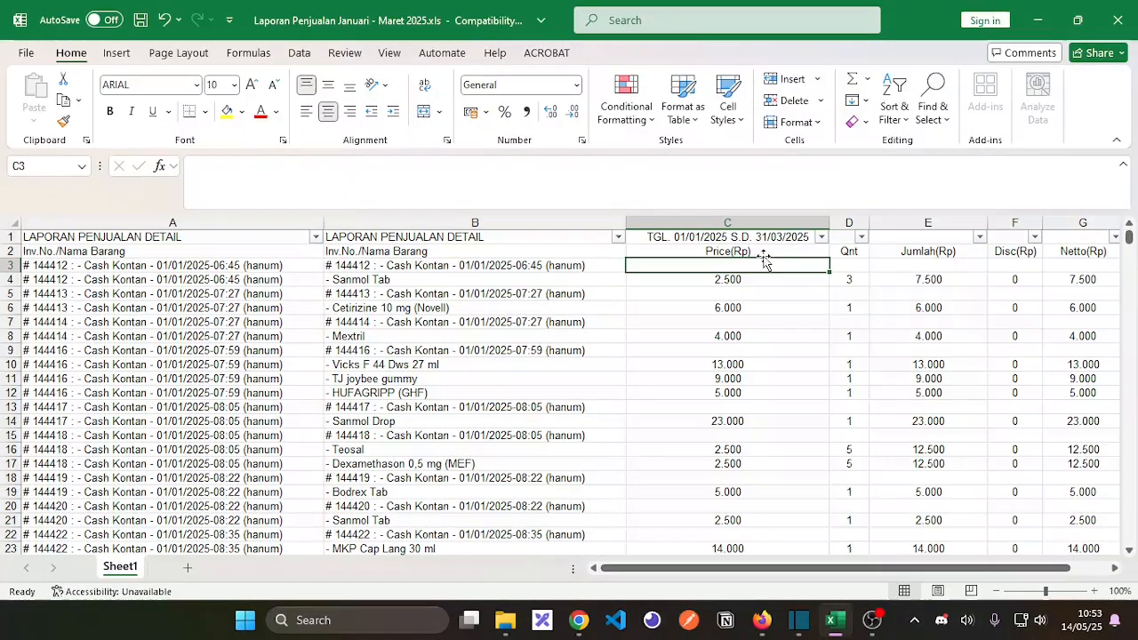
{"action": "left_click", "coordinate": [751, 218]}
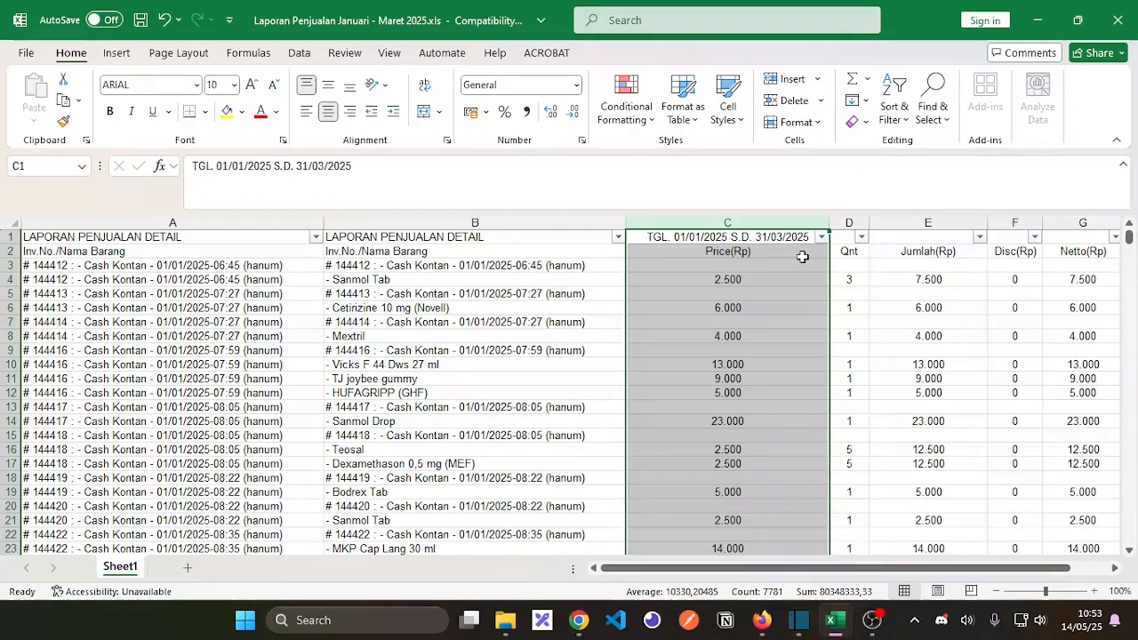
{"action": "key", "text": "F5"}
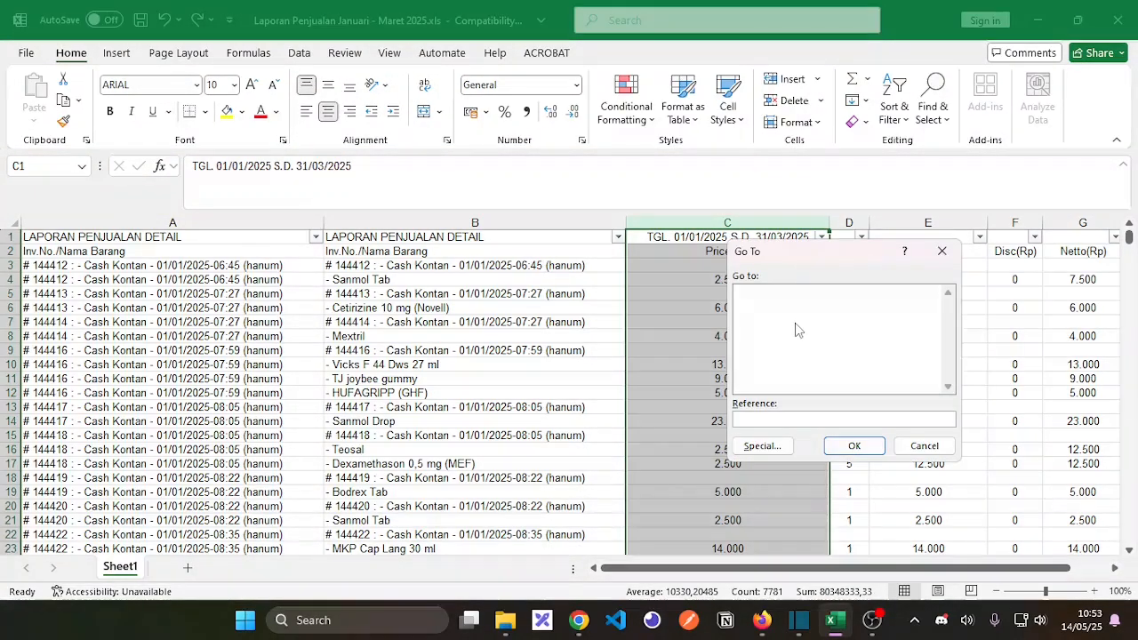
{"action": "left_click", "coordinate": [770, 445]}
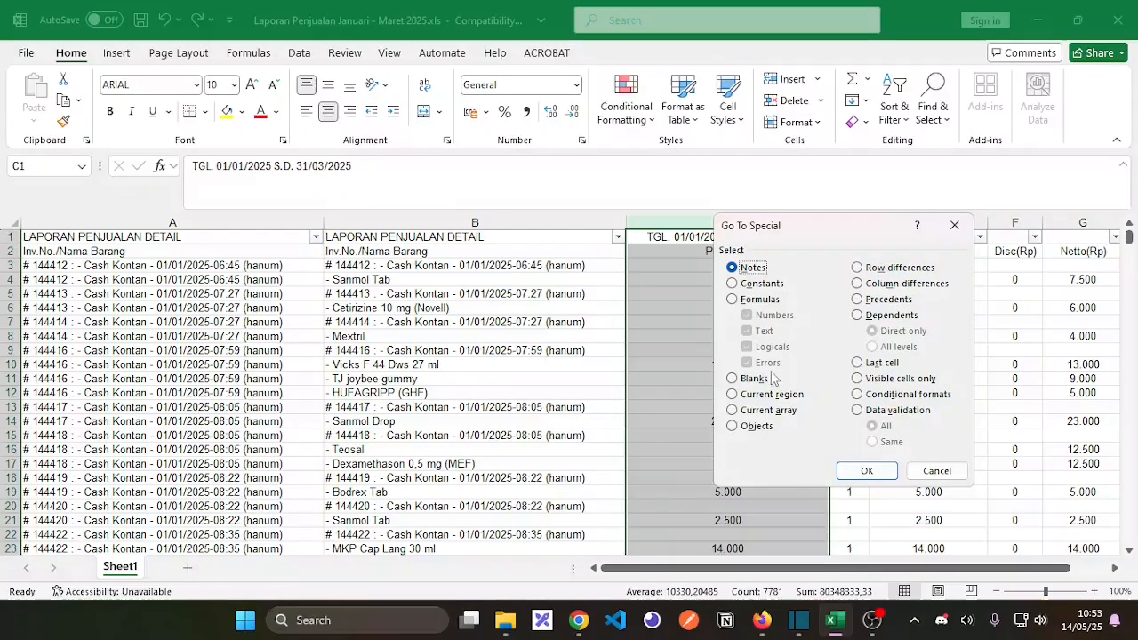
{"action": "left_click", "coordinate": [768, 379]}
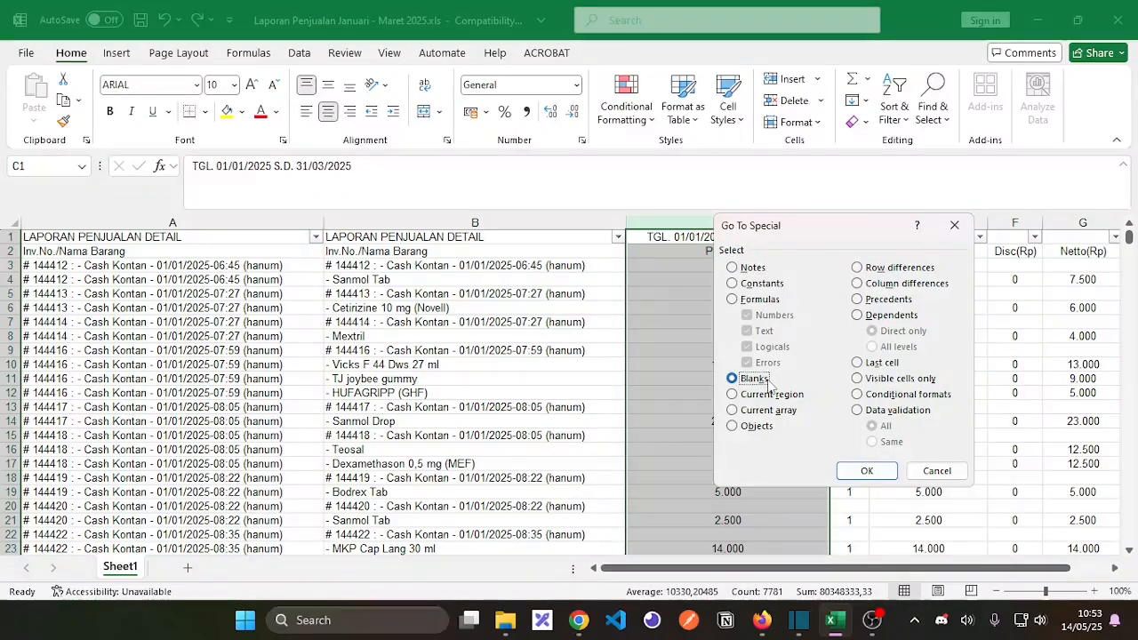
{"action": "left_click", "coordinate": [859, 471]}
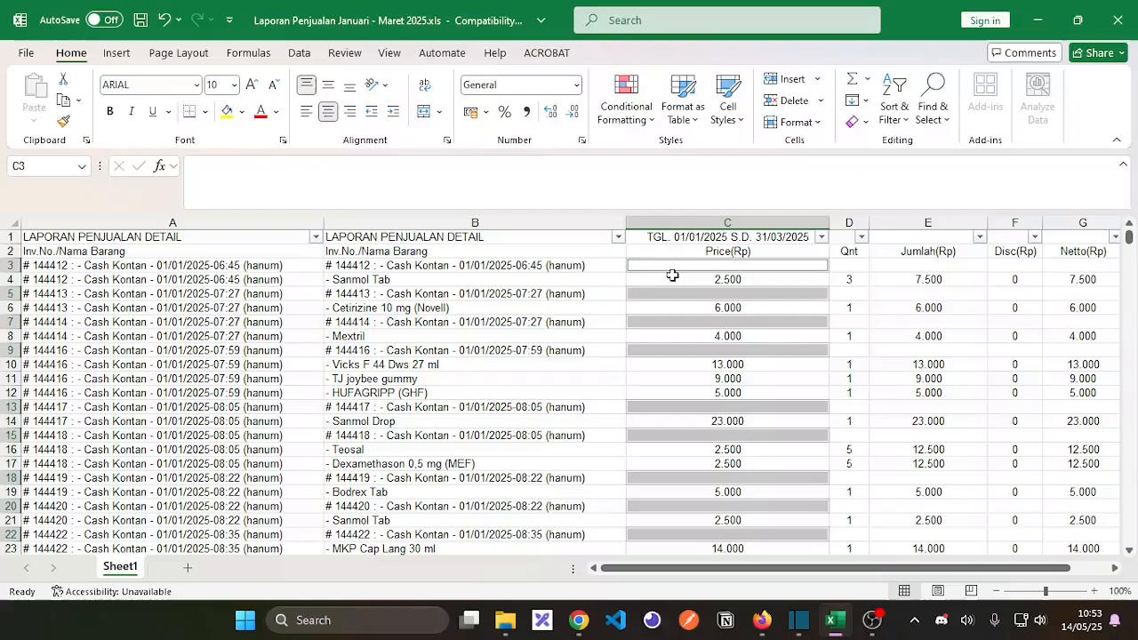
{"action": "left_click", "coordinate": [824, 101]}
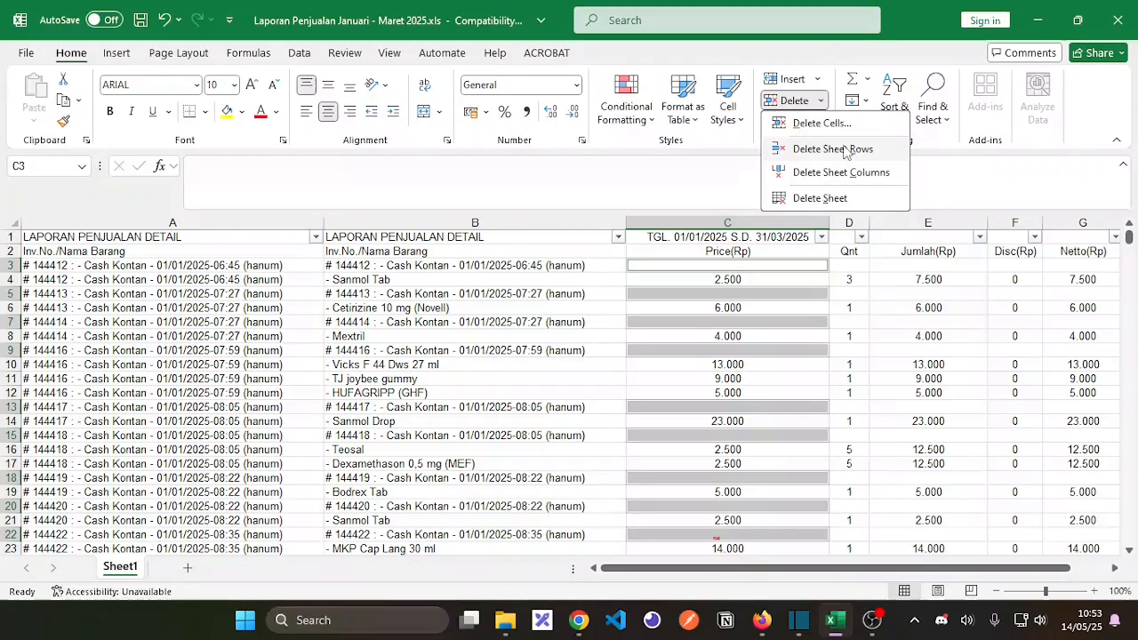
{"action": "left_click", "coordinate": [845, 149]}
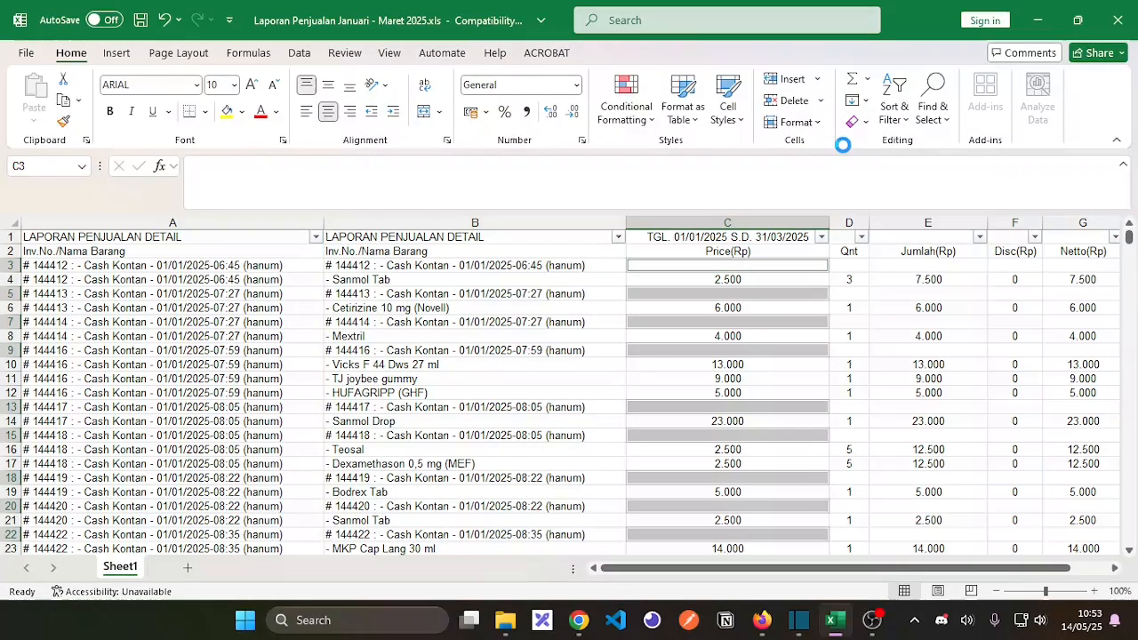
{"action": "left_click", "coordinate": [897, 281]}
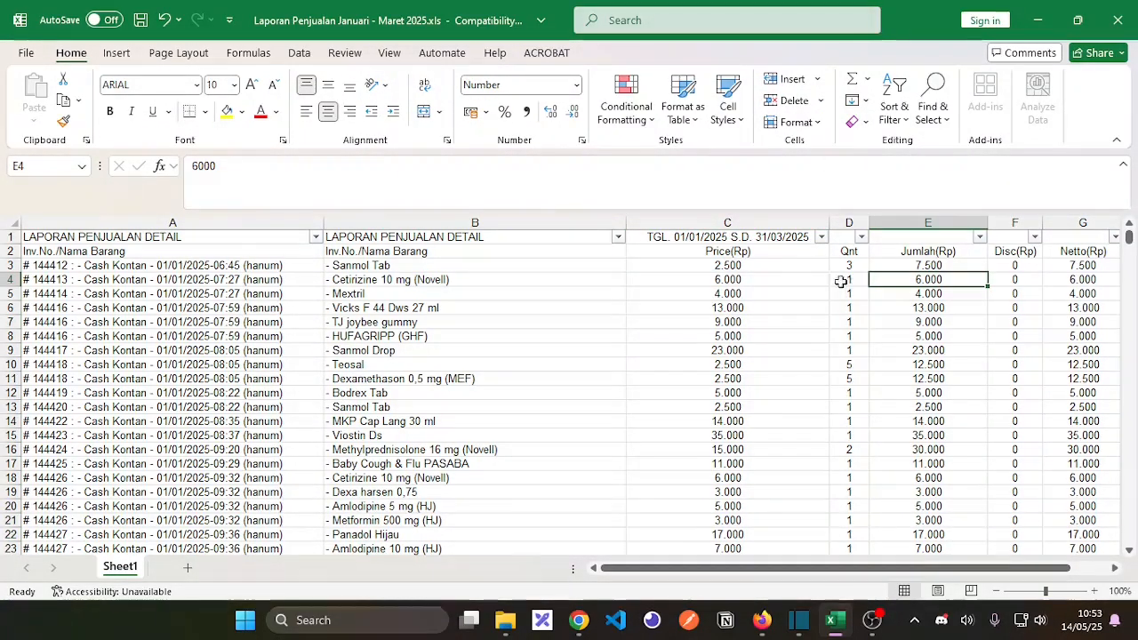
{"action": "left_click", "coordinate": [261, 254]}
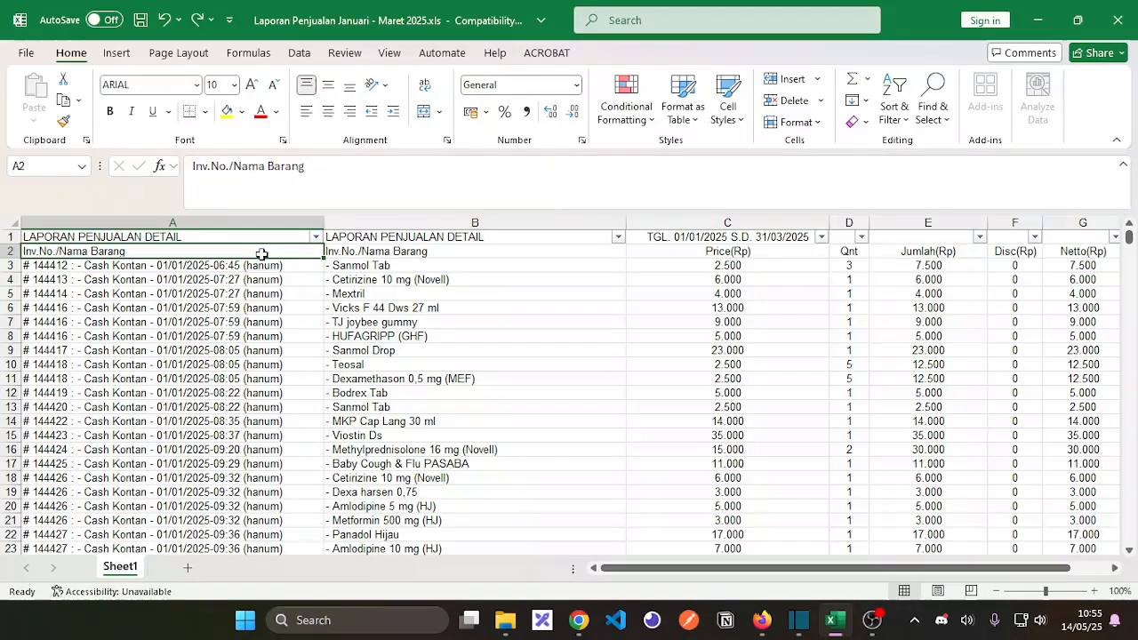